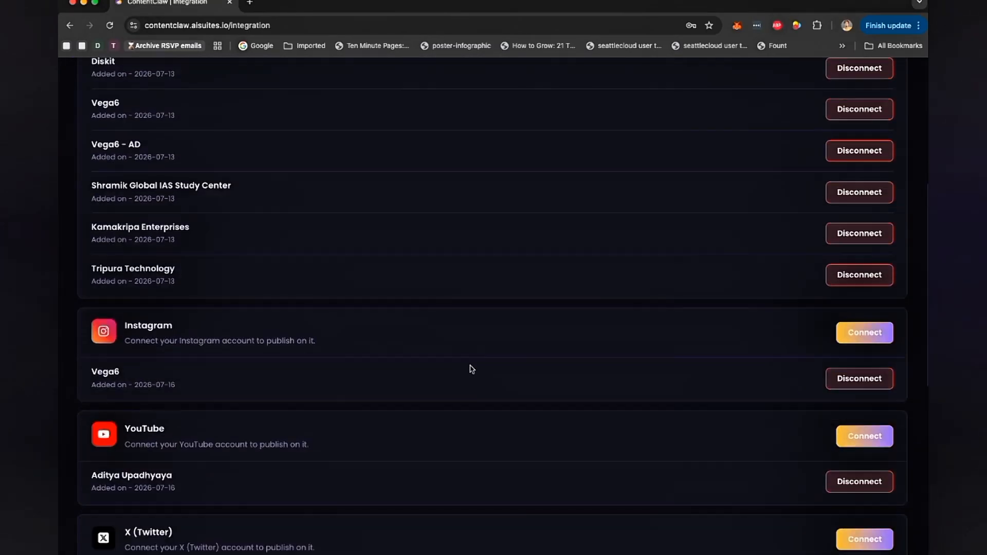
- Scroll through the Integration page to review the connected and available social platforms
{"action": "scroll", "coordinate": [470, 370], "scroll_direction": "up", "scroll_amount": 15}
{"action": "scroll", "coordinate": [703, 269], "scroll_direction": "down", "scroll_amount": 5}
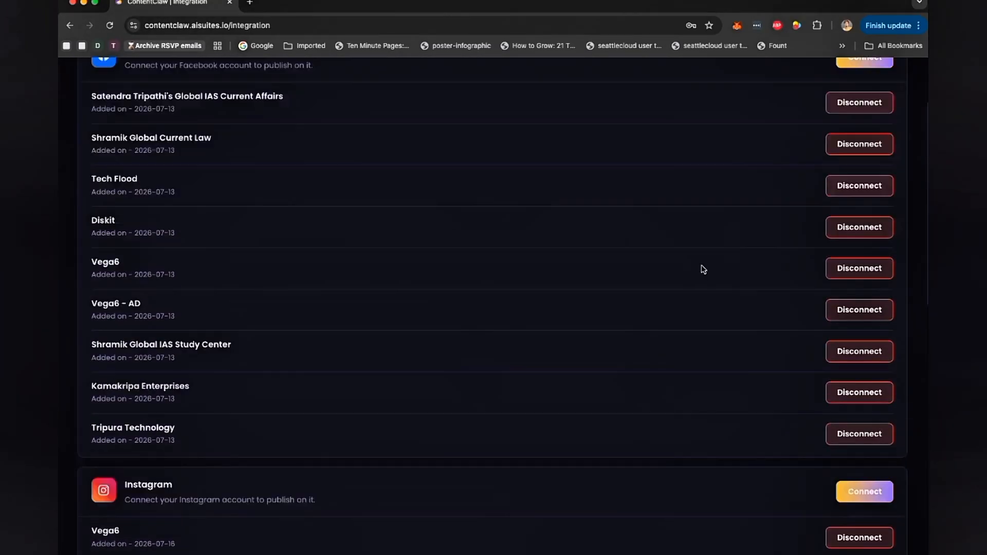
{"action": "scroll", "coordinate": [702, 269], "scroll_direction": "up", "scroll_amount": 5}
{"action": "scroll", "coordinate": [274, 231], "scroll_direction": "down", "scroll_amount": 3}
{"action": "scroll", "coordinate": [275, 230], "scroll_direction": "down", "scroll_amount": 10}
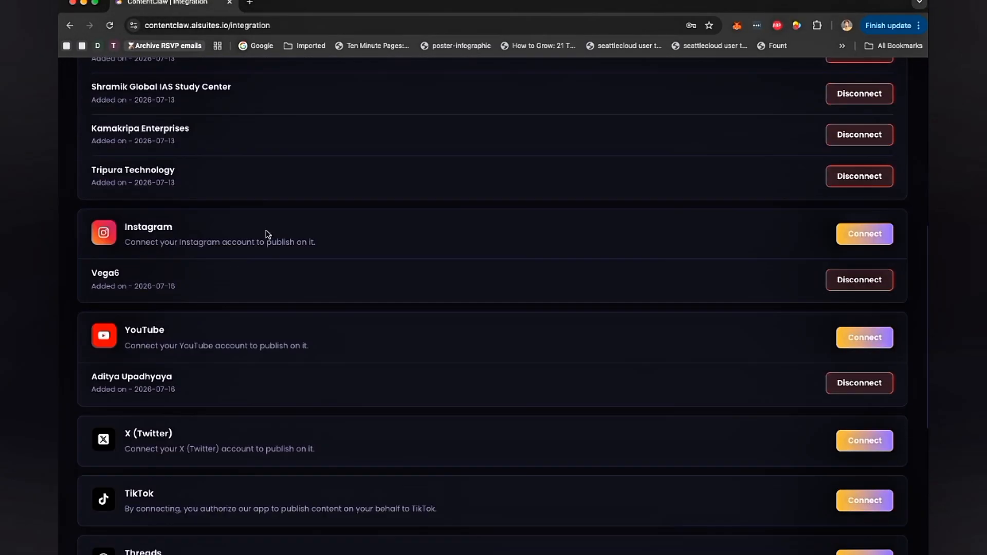
{"action": "scroll", "coordinate": [200, 250], "scroll_direction": "down", "scroll_amount": 3}
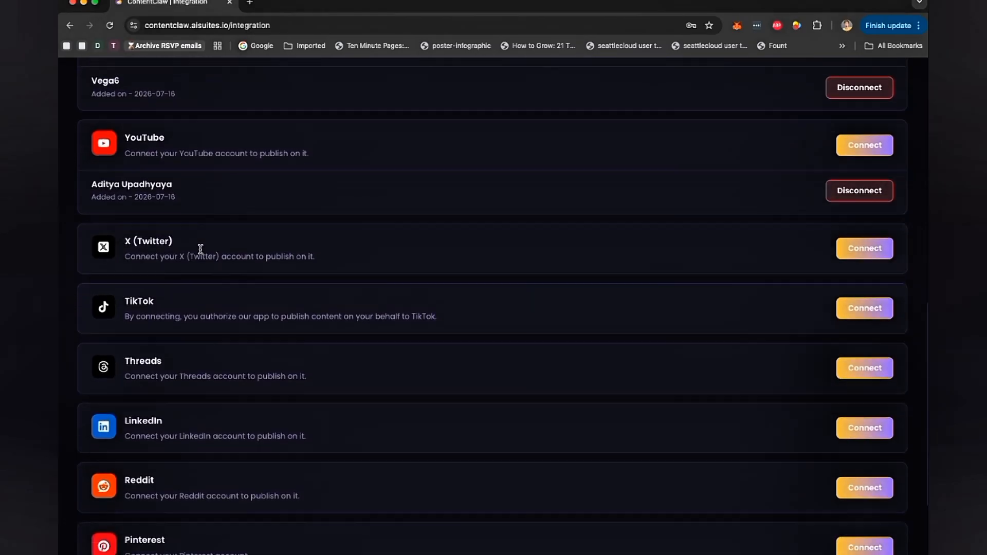
{"action": "scroll", "coordinate": [233, 331], "scroll_direction": "down", "scroll_amount": 2}
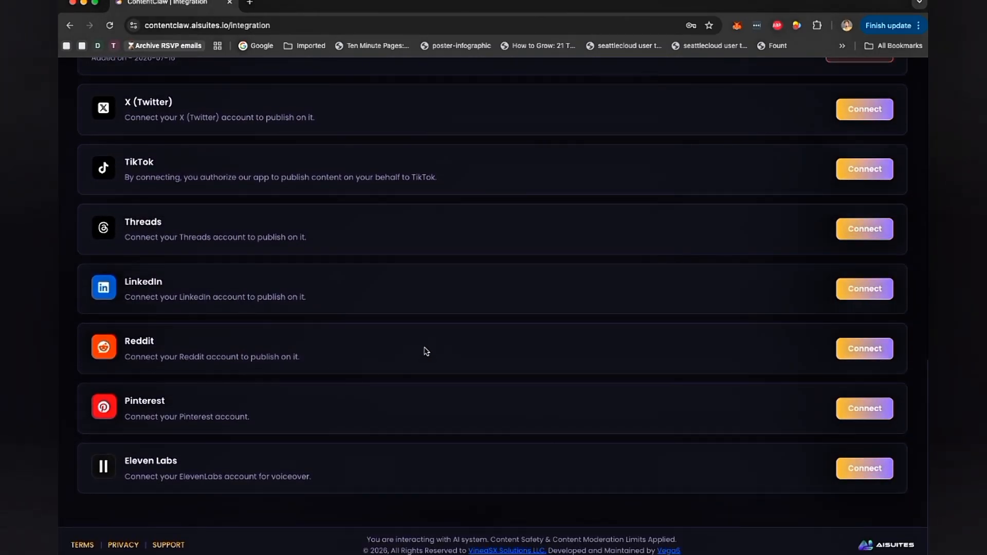
{"action": "scroll", "coordinate": [426, 351], "scroll_direction": "up", "scroll_amount": 15}
- Open the Dashboard and review its campaign, platform and activity overview
{"action": "left_click", "coordinate": [405, 78]}
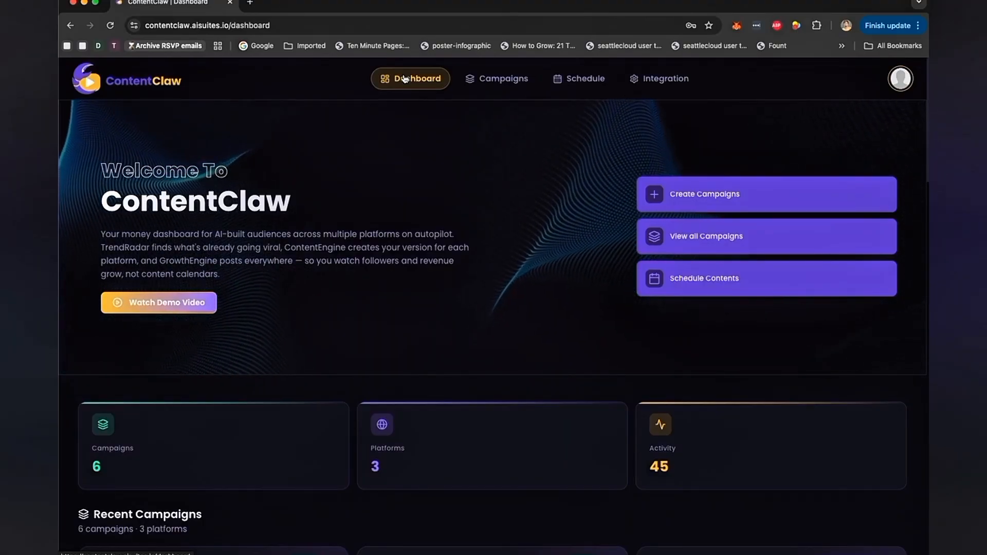
{"action": "scroll", "coordinate": [405, 78], "scroll_direction": "down", "scroll_amount": 4}
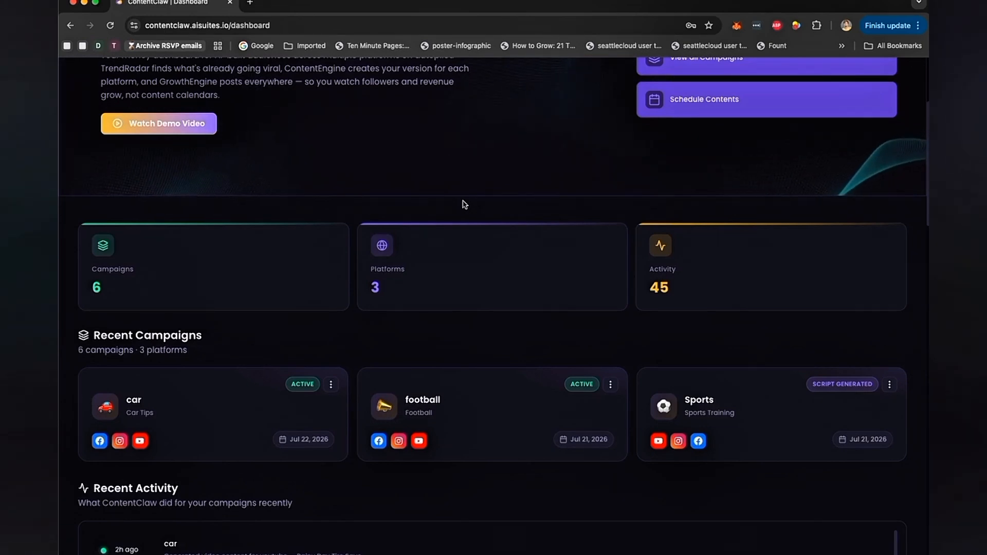
{"action": "scroll", "coordinate": [464, 204], "scroll_direction": "up", "scroll_amount": 3}
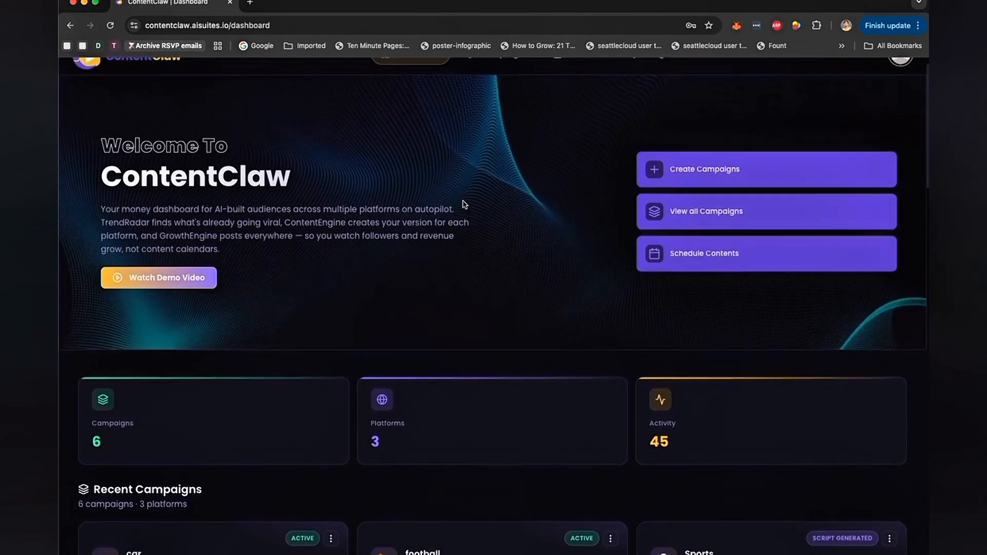
{"action": "scroll", "coordinate": [464, 204], "scroll_direction": "up", "scroll_amount": 1}
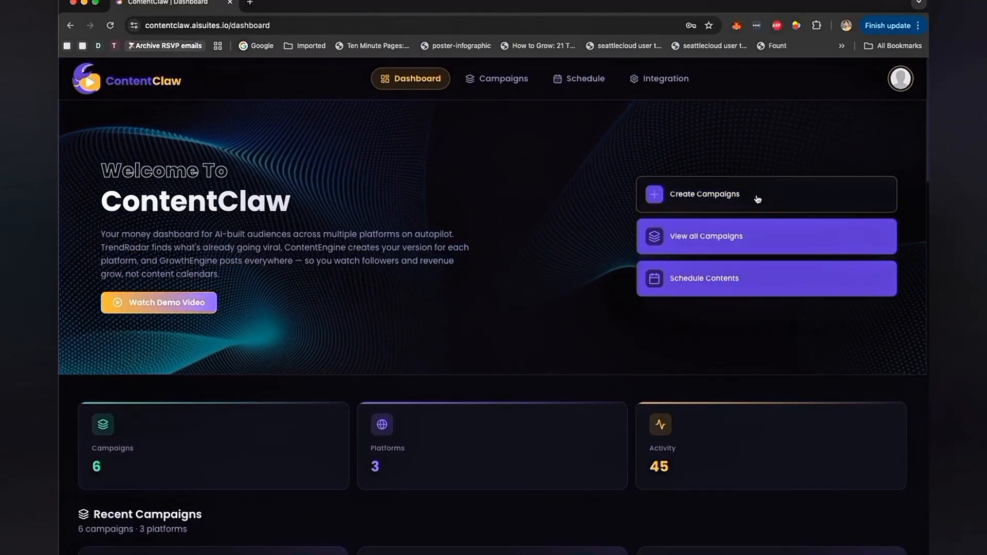
- Start creating a new campaign and browse the available niches
{"action": "left_click", "coordinate": [757, 199]}
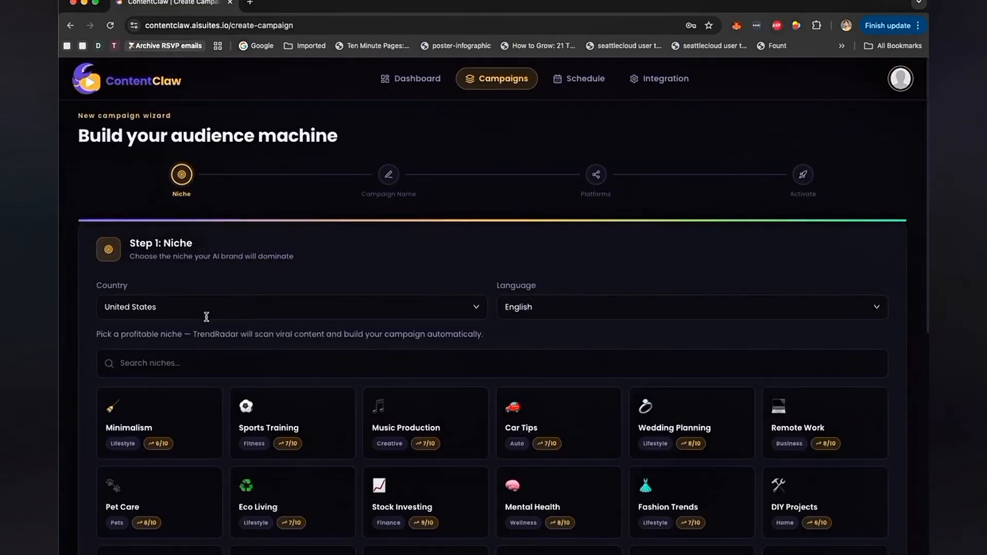
{"action": "scroll", "coordinate": [481, 359], "scroll_direction": "down", "scroll_amount": 8}
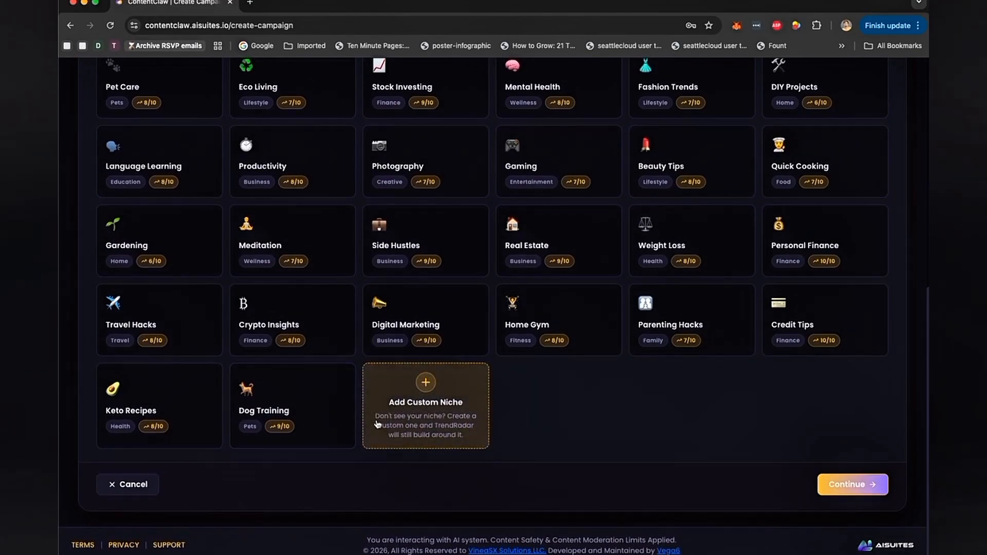
{"action": "scroll", "coordinate": [765, 176], "scroll_direction": "up", "scroll_amount": 3}
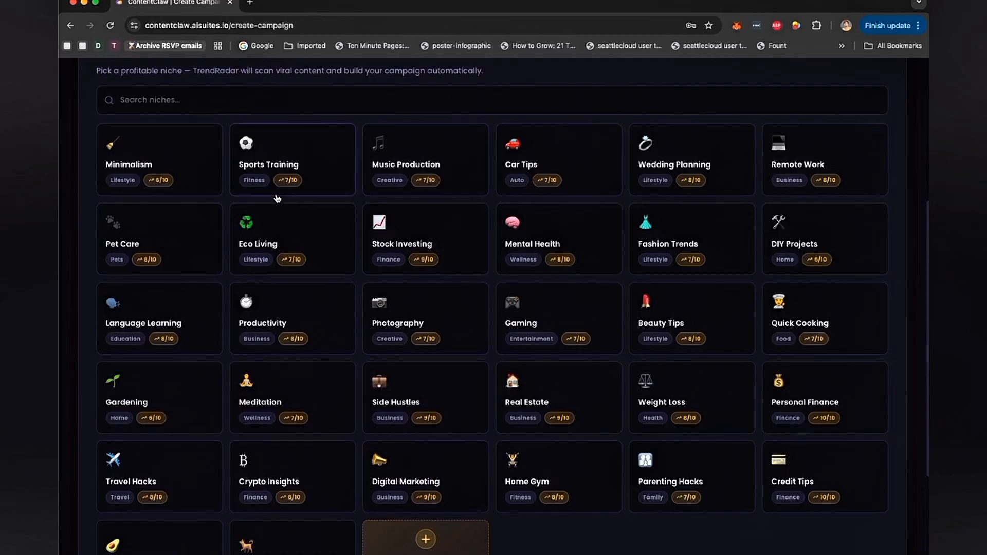
{"action": "scroll", "coordinate": [431, 438], "scroll_direction": "down", "scroll_amount": 2}
{"action": "left_click", "coordinate": [425, 473]}
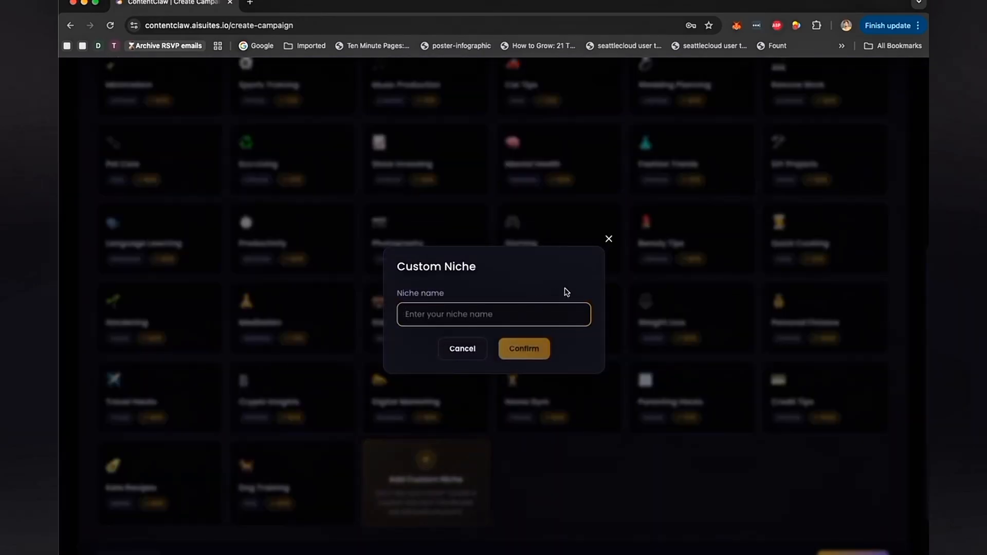
{"action": "left_click", "coordinate": [608, 238]}
{"action": "scroll", "coordinate": [611, 242], "scroll_direction": "up", "scroll_amount": 3}
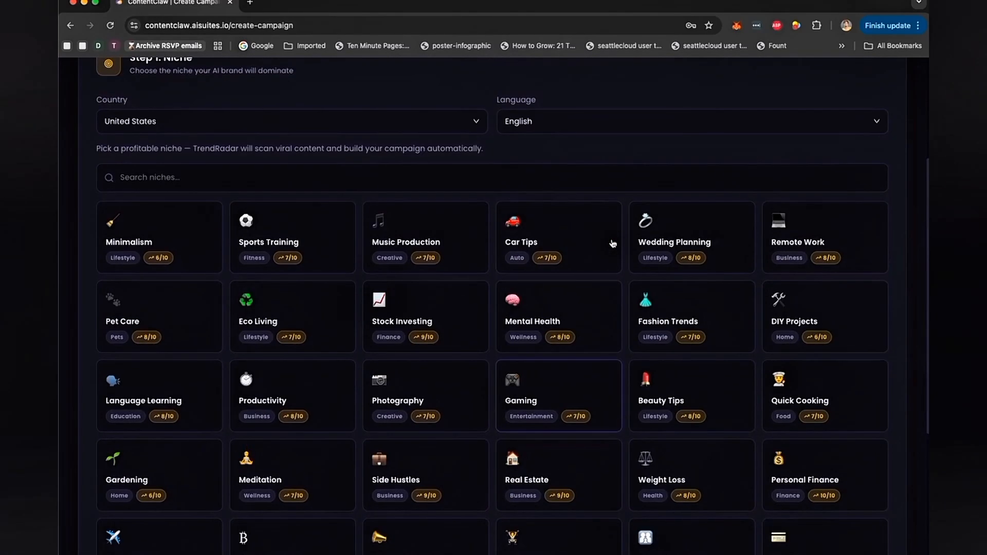
{"action": "scroll", "coordinate": [546, 343], "scroll_direction": "down", "scroll_amount": 4}
{"action": "left_click", "coordinate": [431, 397]}
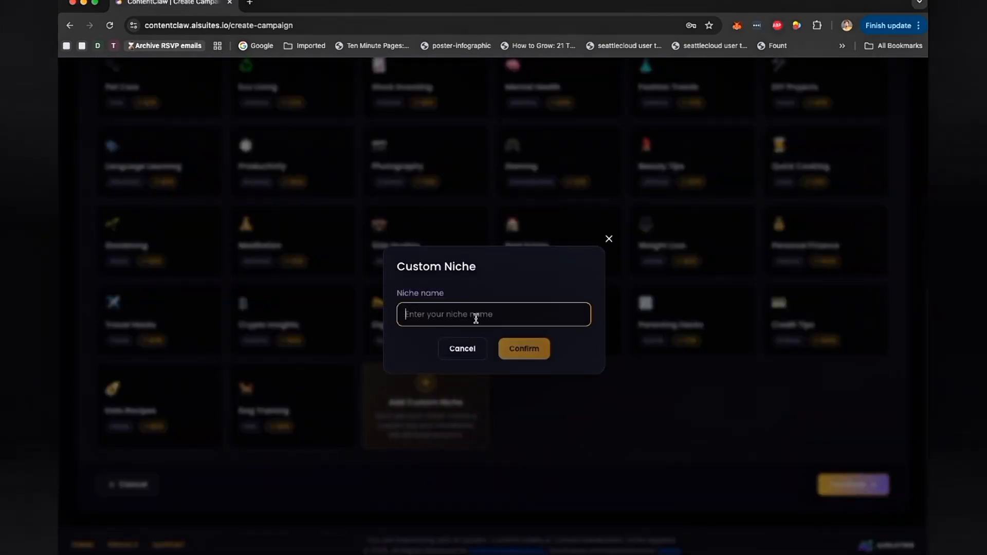
{"action": "left_click", "coordinate": [609, 239]}
- Select the Sports Training niche for the campaign
{"action": "scroll", "coordinate": [610, 247], "scroll_direction": "up", "scroll_amount": 4}
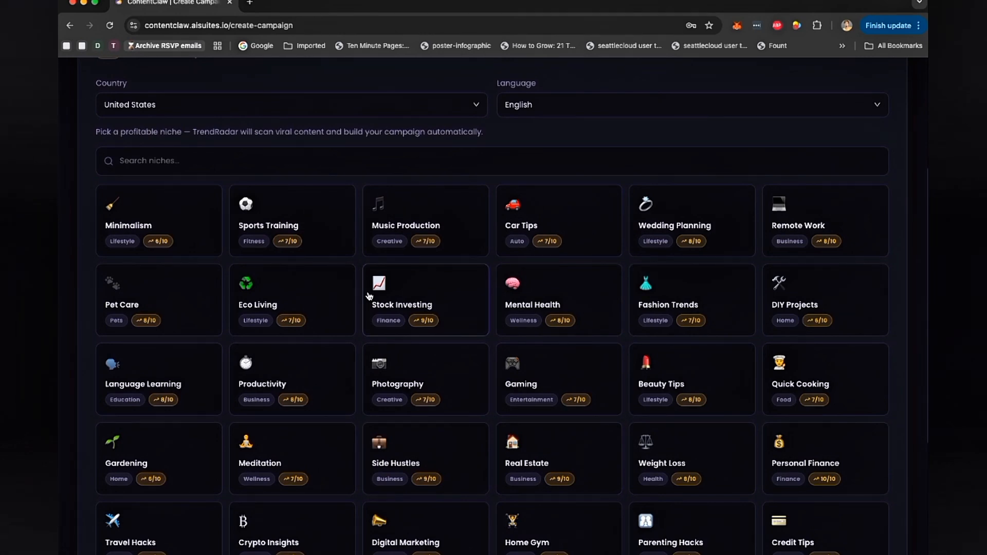
{"action": "left_click", "coordinate": [310, 232]}
{"action": "scroll", "coordinate": [545, 224], "scroll_direction": "up", "scroll_amount": 2}
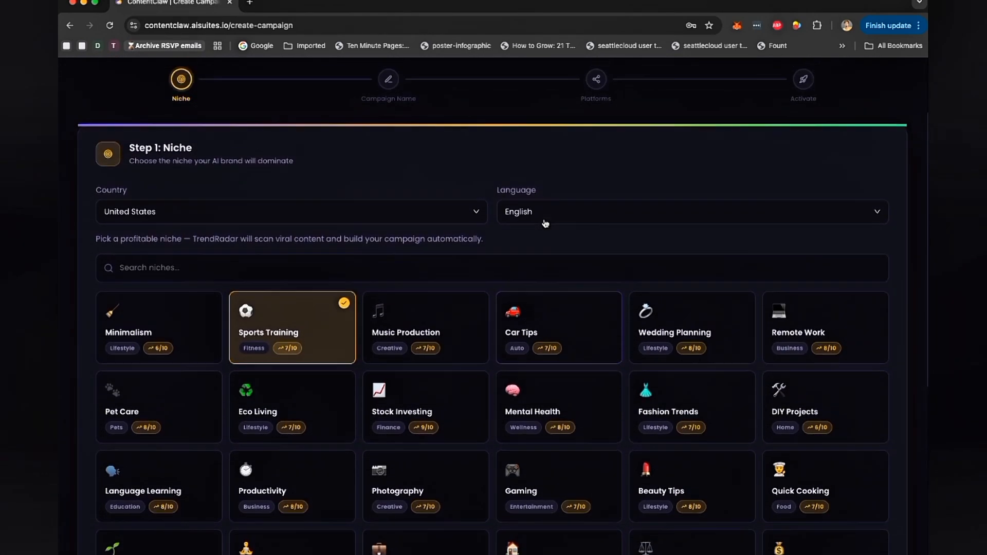
{"action": "scroll", "coordinate": [545, 223], "scroll_direction": "up", "scroll_amount": 1}
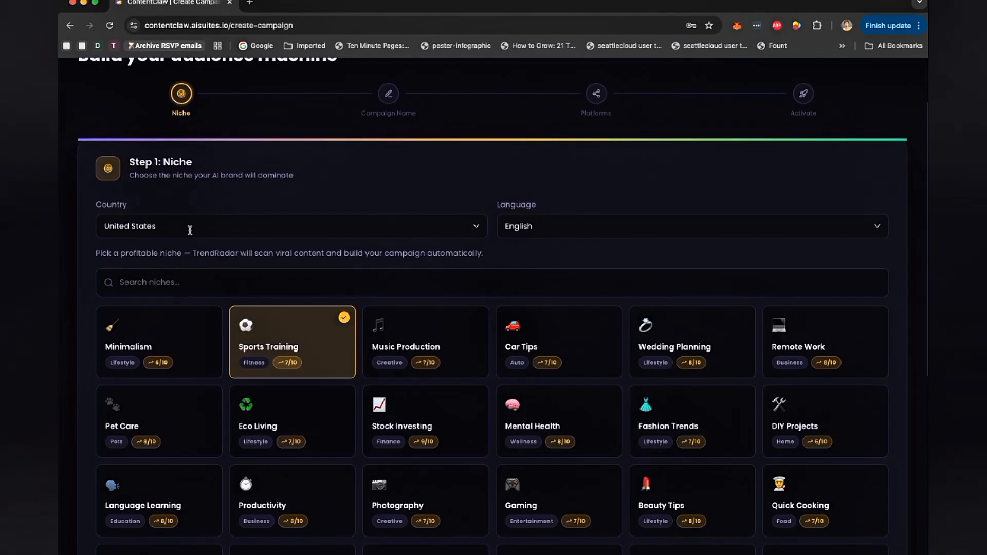
- Keep United States as the country and continue to the Campaign Name step
{"action": "left_click", "coordinate": [189, 231]}
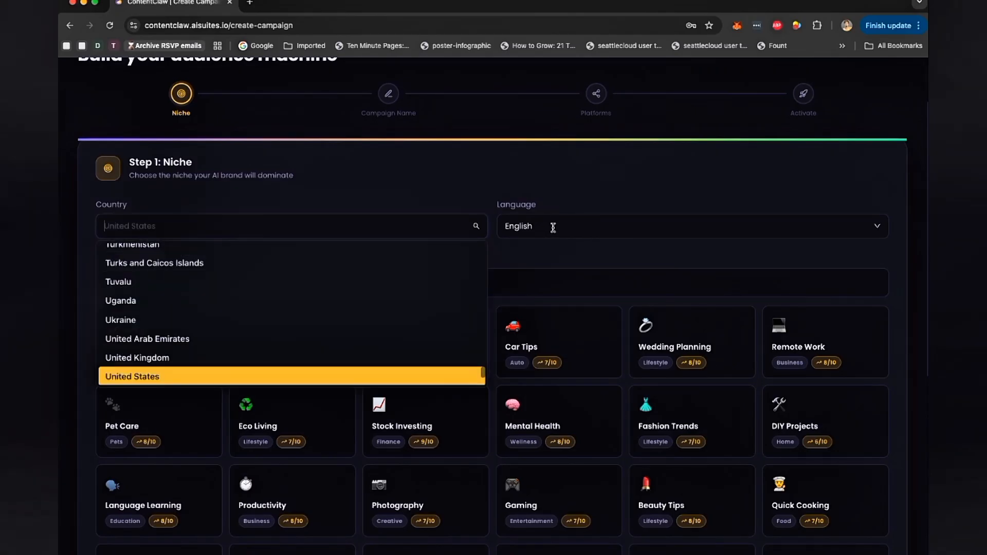
{"action": "left_click", "coordinate": [577, 186]}
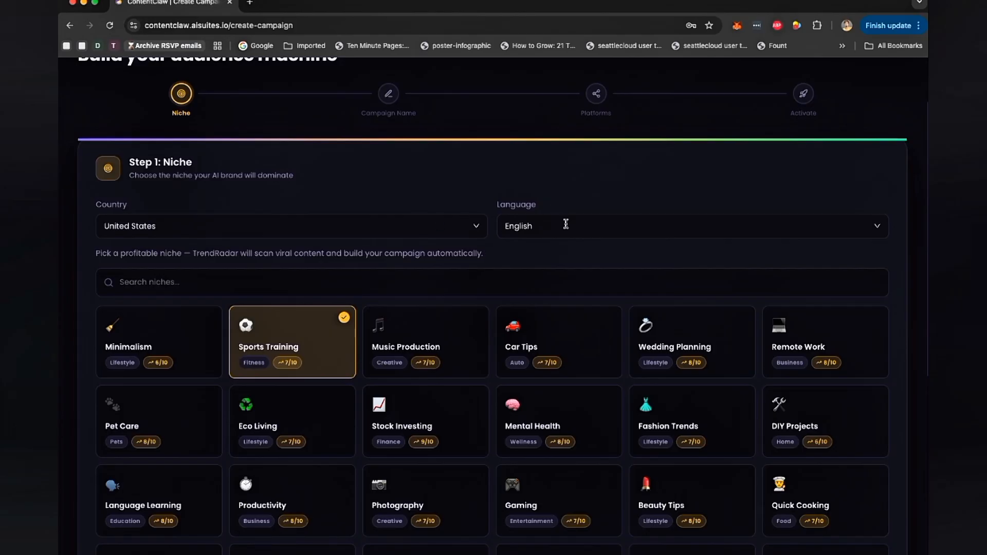
{"action": "scroll", "coordinate": [299, 466], "scroll_direction": "down", "scroll_amount": 6}
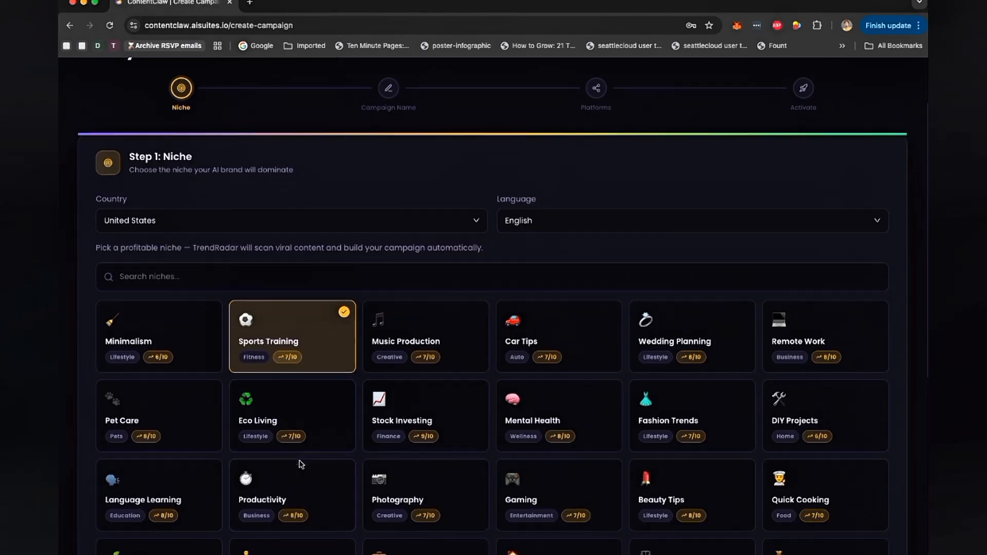
{"action": "left_click", "coordinate": [846, 503]}
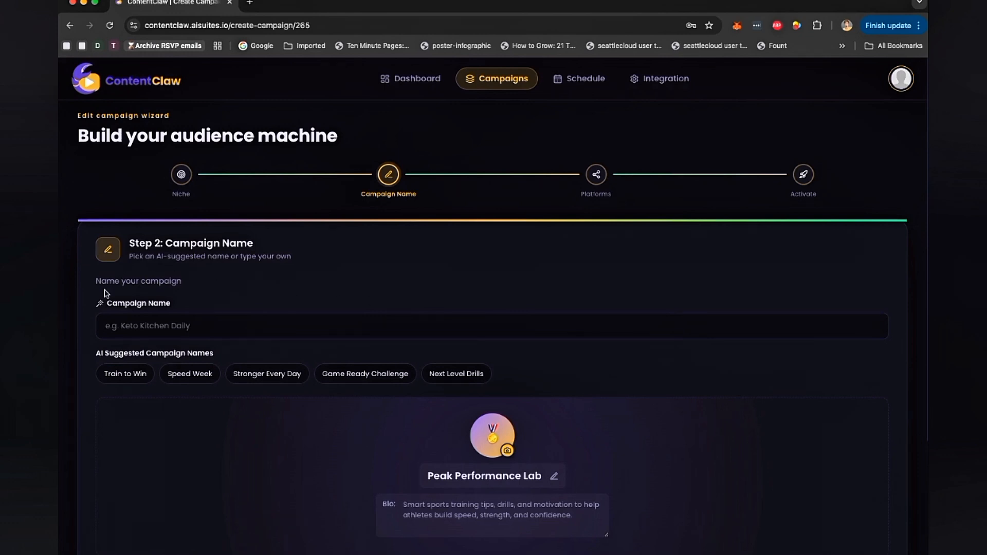
- Name the campaign sports campaign #1
{"action": "scroll", "coordinate": [361, 356], "scroll_direction": "down", "scroll_amount": 3}
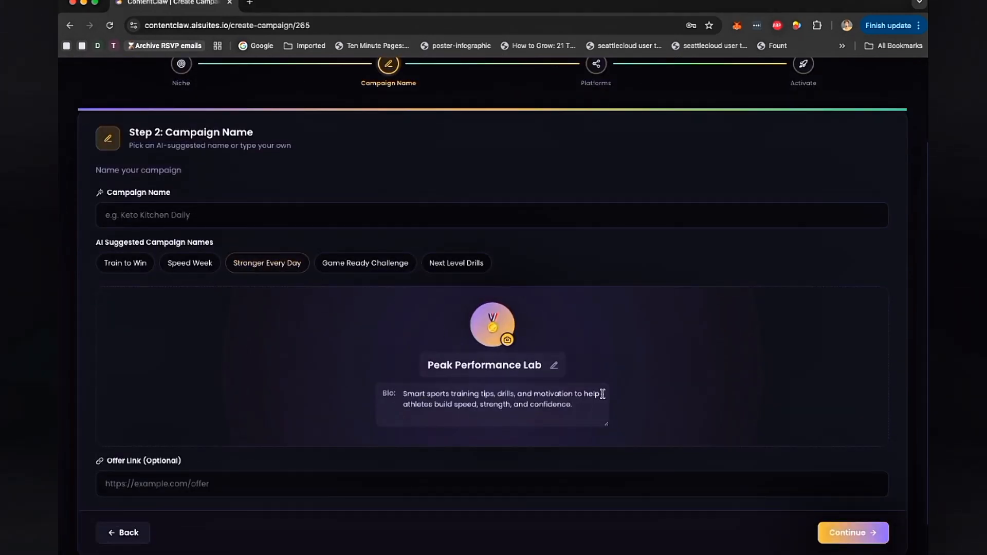
{"action": "left_click", "coordinate": [148, 219]}
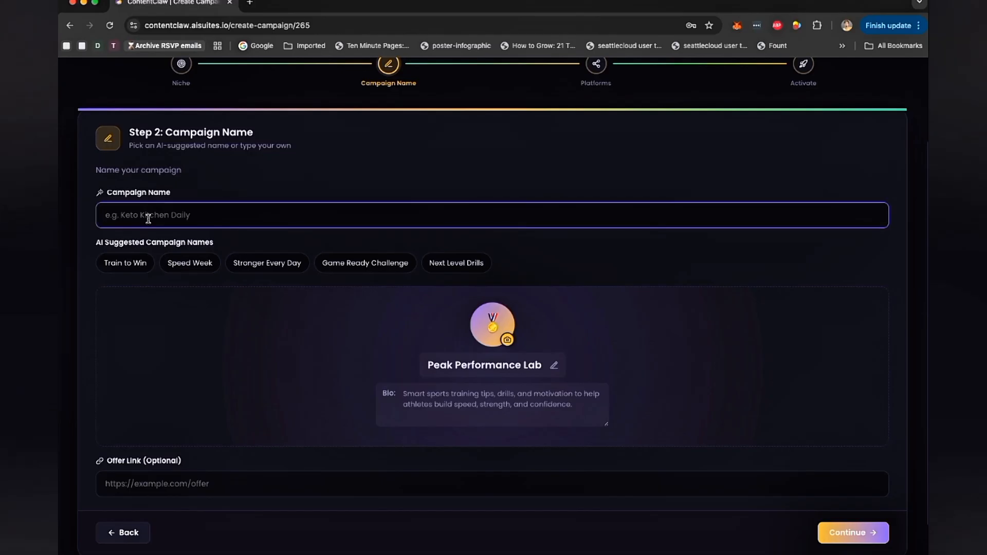
{"action": "type", "text": "sports campaign #1"}
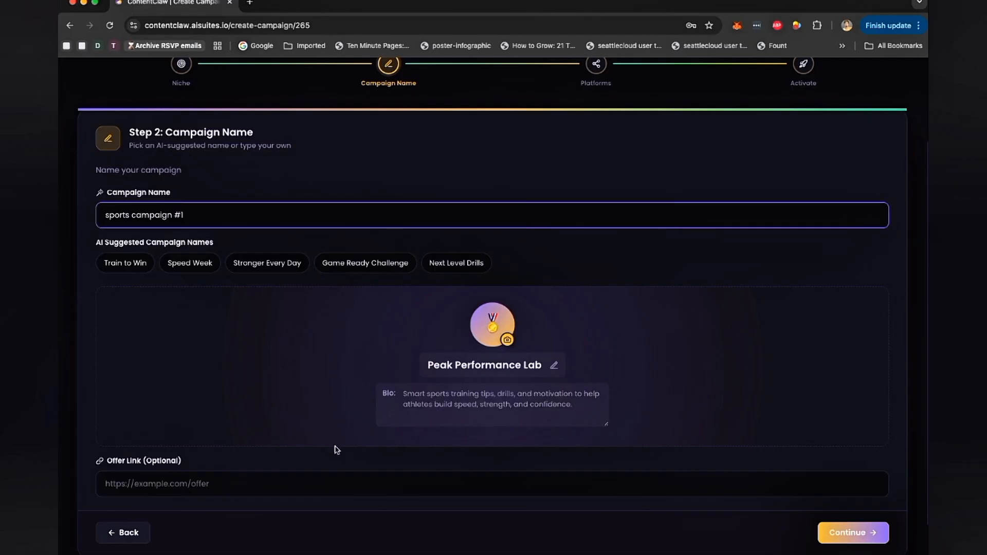
{"action": "left_click", "coordinate": [202, 485]}
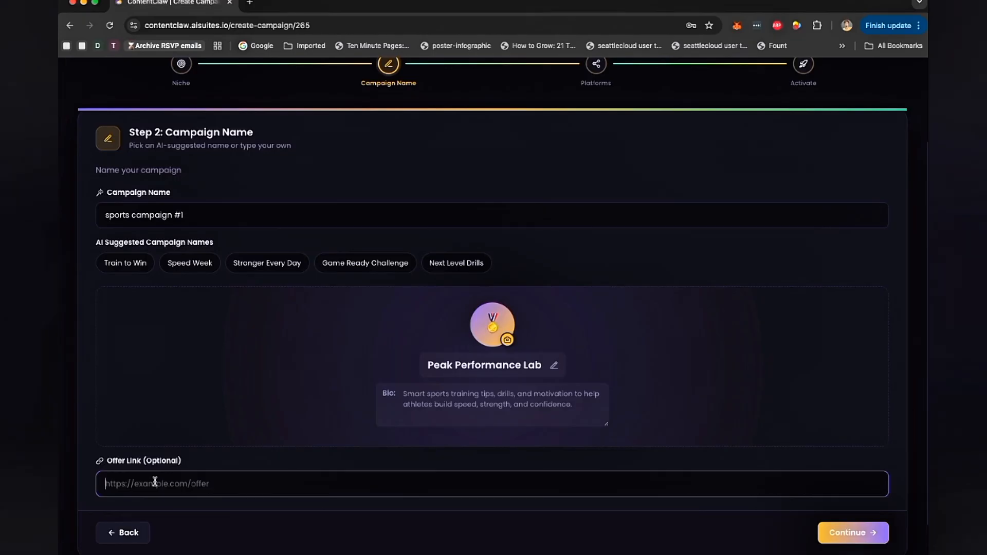
{"action": "type", "text": "https"}
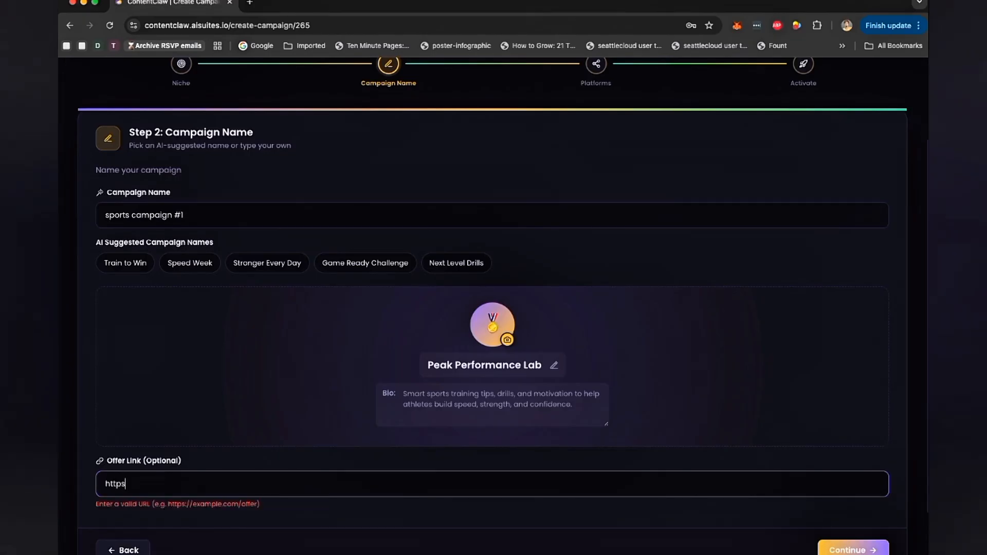
{"action": "type", "text": "://Store-link.com"}
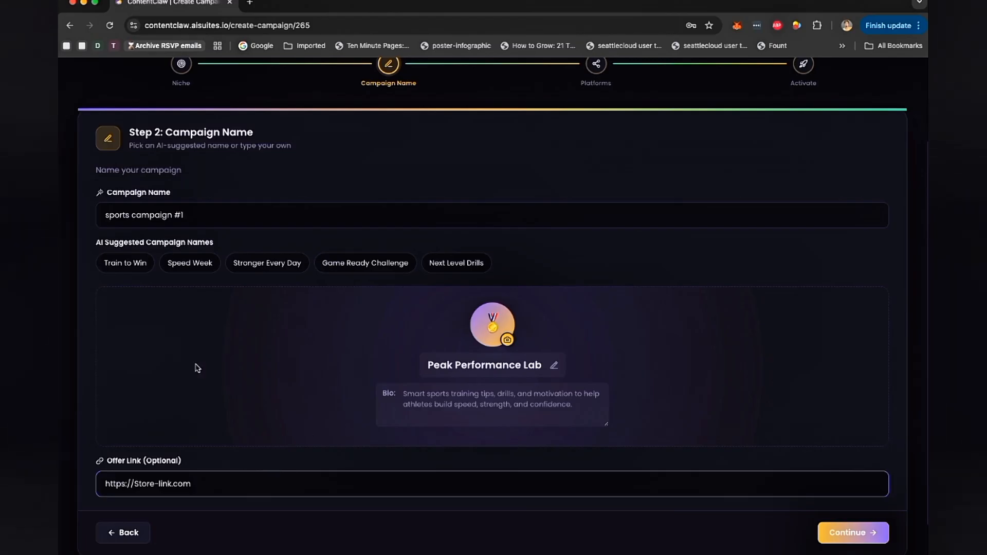
{"action": "scroll", "coordinate": [359, 227], "scroll_direction": "up", "scroll_amount": 2}
{"action": "scroll", "coordinate": [358, 227], "scroll_direction": "down", "scroll_amount": 4}
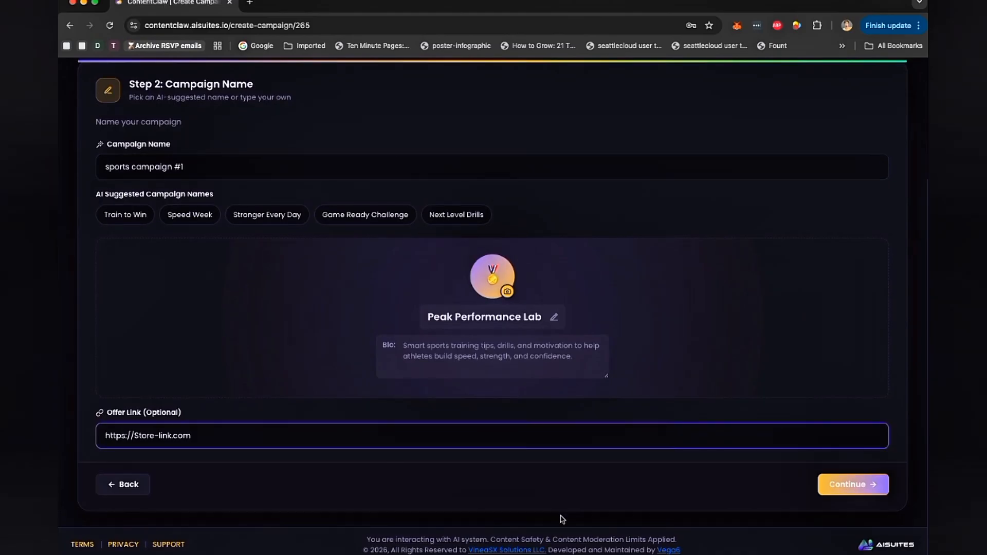
{"action": "left_click", "coordinate": [849, 489]}
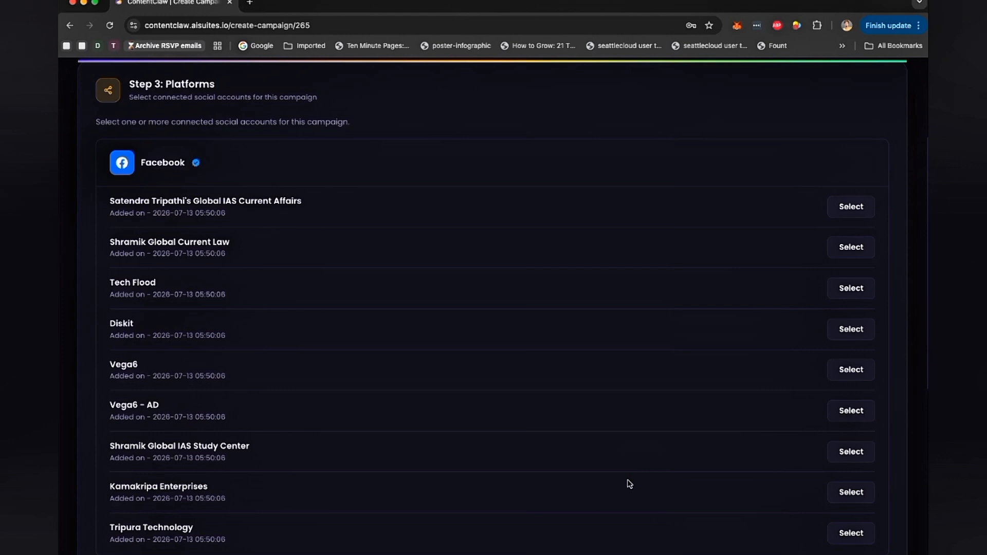
- Select the Vega6 Facebook page, the Vega6 Instagram account and the YouTube account, then continue to Activate
{"action": "scroll", "coordinate": [517, 321], "scroll_direction": "down", "scroll_amount": 3}
{"action": "left_click", "coordinate": [853, 246]}
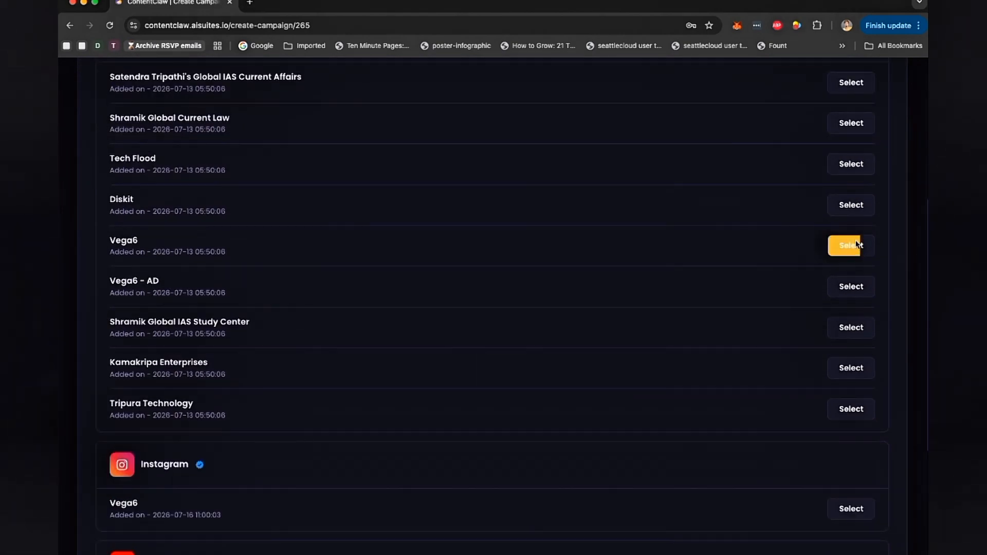
{"action": "scroll", "coordinate": [609, 418], "scroll_direction": "down", "scroll_amount": 3}
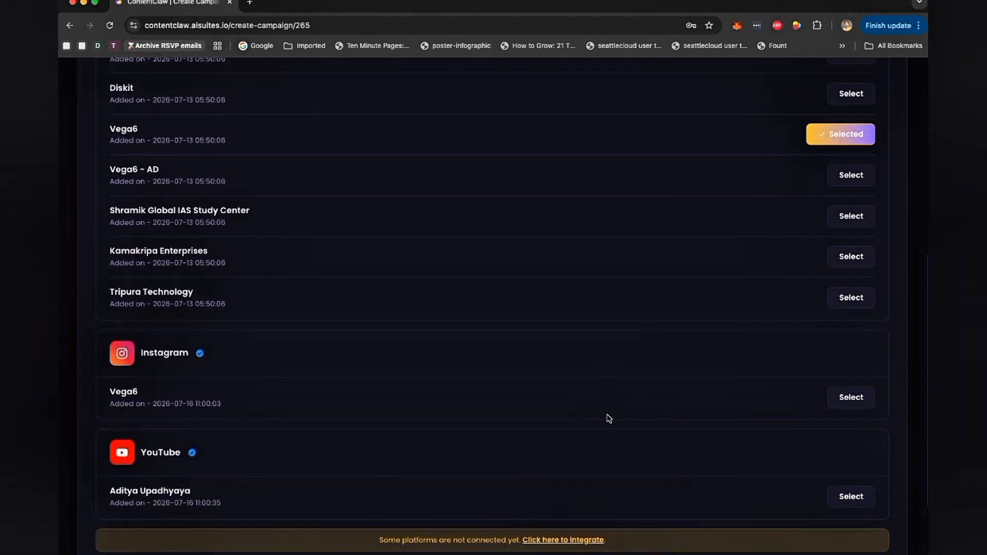
{"action": "left_click", "coordinate": [859, 398]}
{"action": "scroll", "coordinate": [762, 436], "scroll_direction": "down", "scroll_amount": 3}
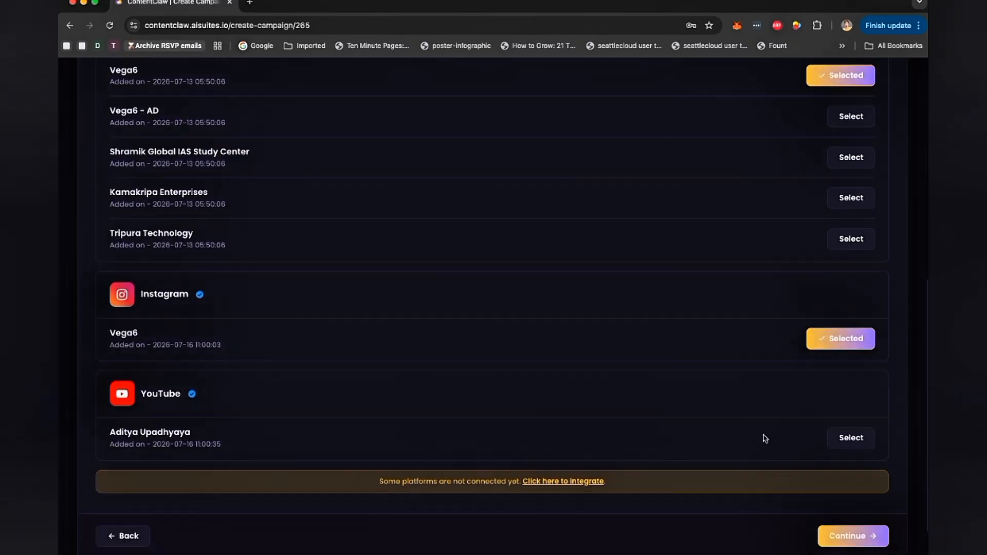
{"action": "left_click", "coordinate": [839, 380]}
{"action": "left_click", "coordinate": [843, 485]}
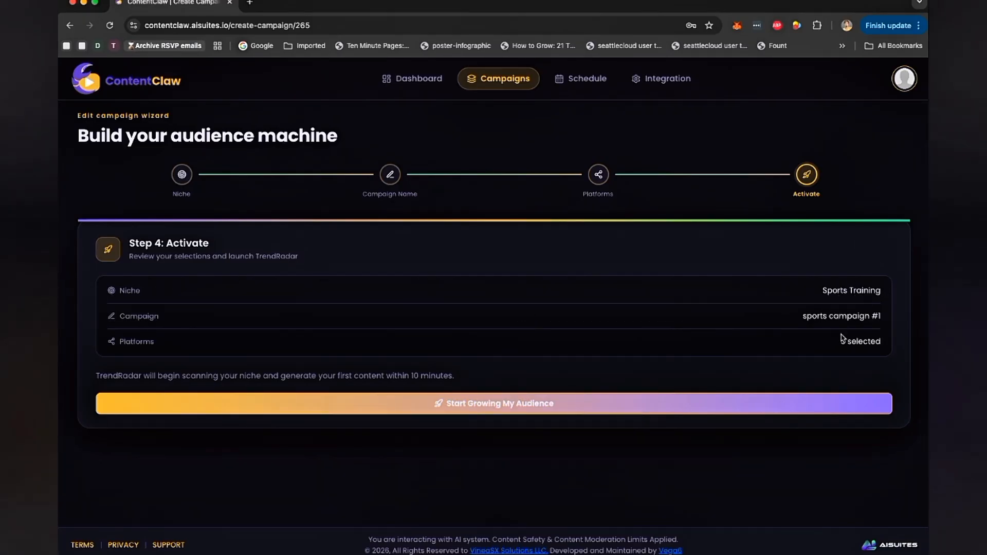
- Launch the campaign with Start Growing My Audience
{"action": "left_click", "coordinate": [438, 409]}
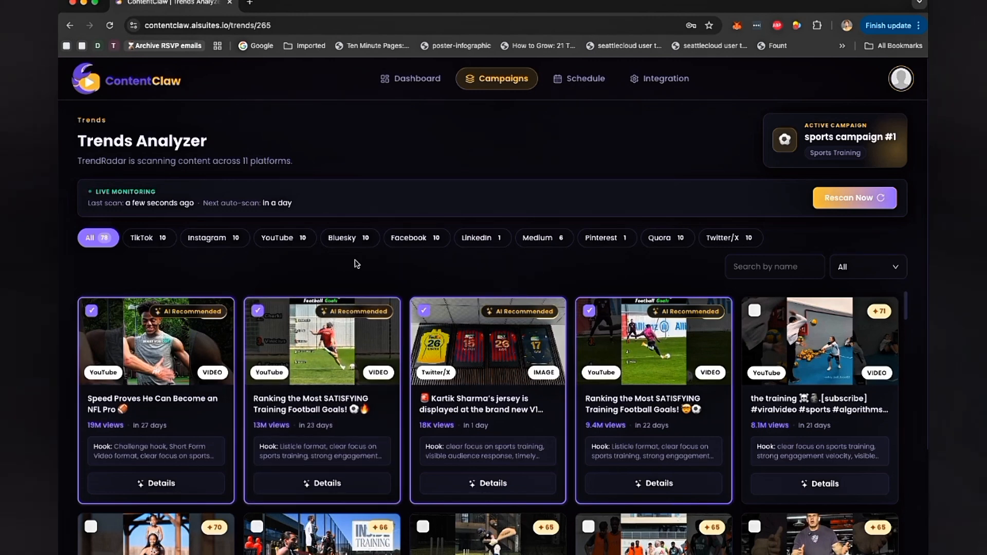
{"action": "scroll", "coordinate": [406, 264], "scroll_direction": "down", "scroll_amount": 1}
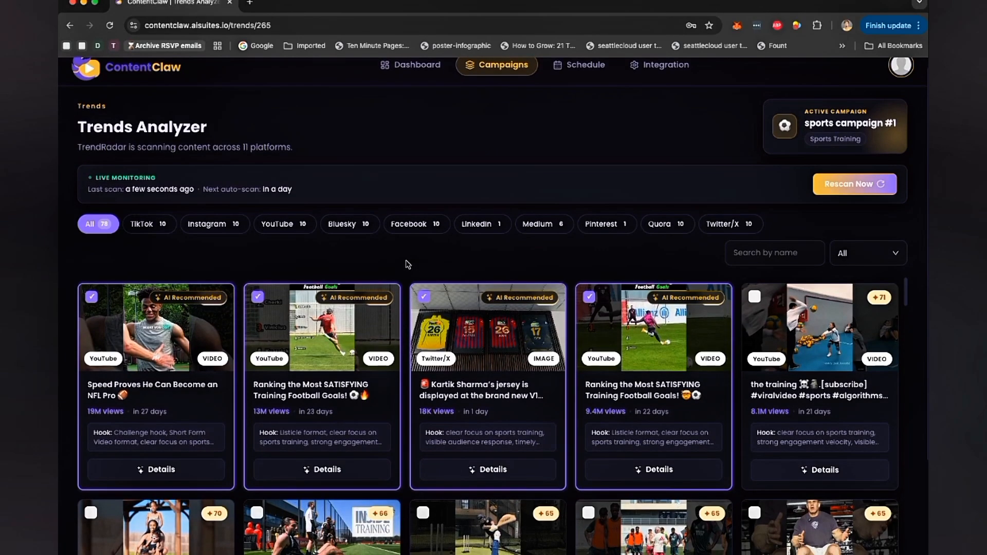
- Browse the TikTok and Instagram trends and inspect the details of the first Instagram trend
{"action": "left_click", "coordinate": [143, 224]}
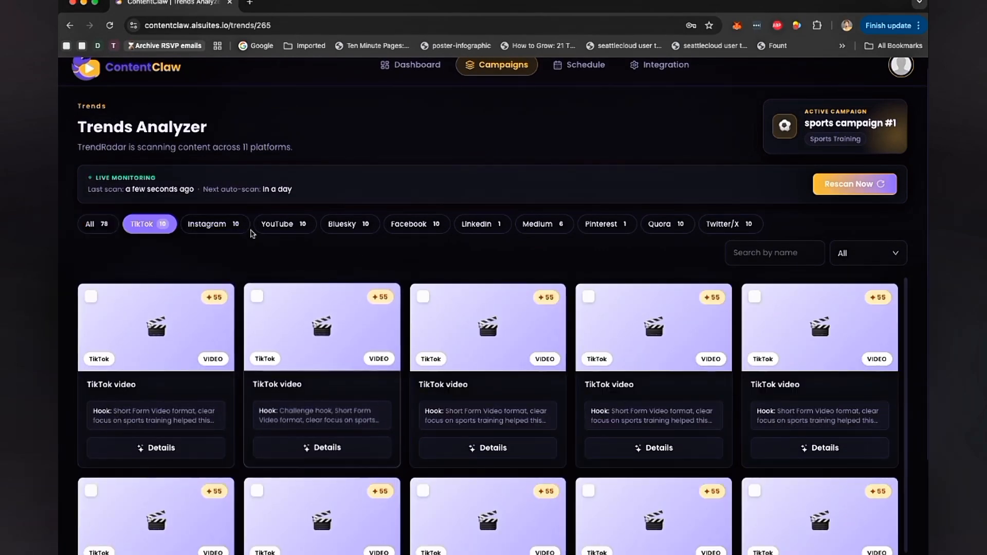
{"action": "left_click", "coordinate": [221, 224]}
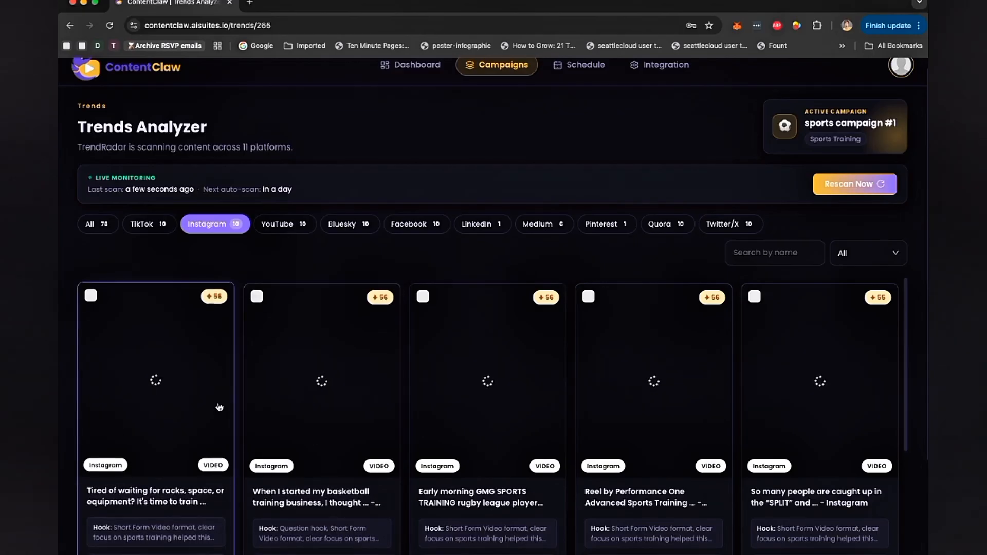
{"action": "scroll", "coordinate": [353, 350], "scroll_direction": "down", "scroll_amount": 4}
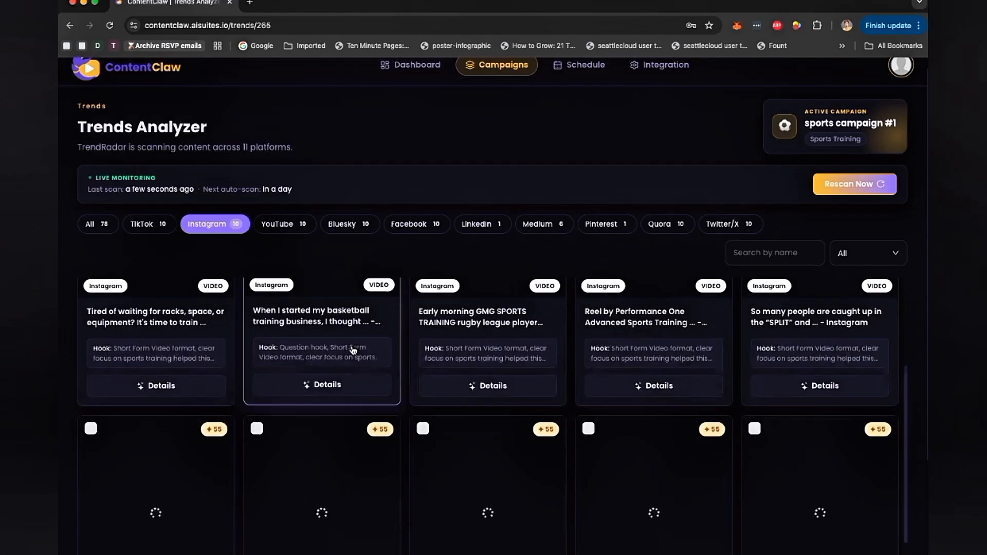
{"action": "scroll", "coordinate": [353, 350], "scroll_direction": "up", "scroll_amount": 3}
{"action": "scroll", "coordinate": [231, 331], "scroll_direction": "up", "scroll_amount": 1}
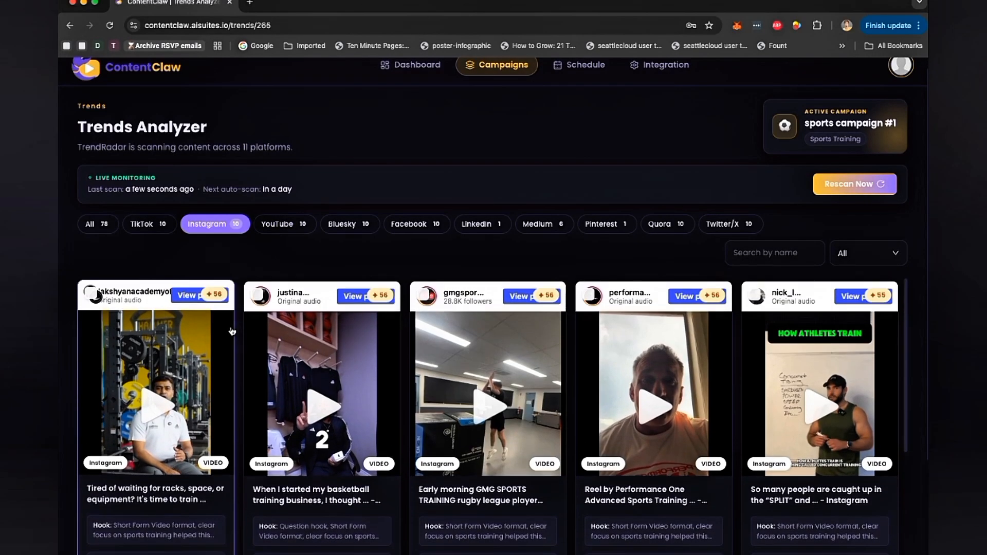
{"action": "scroll", "coordinate": [232, 331], "scroll_direction": "down", "scroll_amount": 2}
{"action": "left_click", "coordinate": [149, 499]}
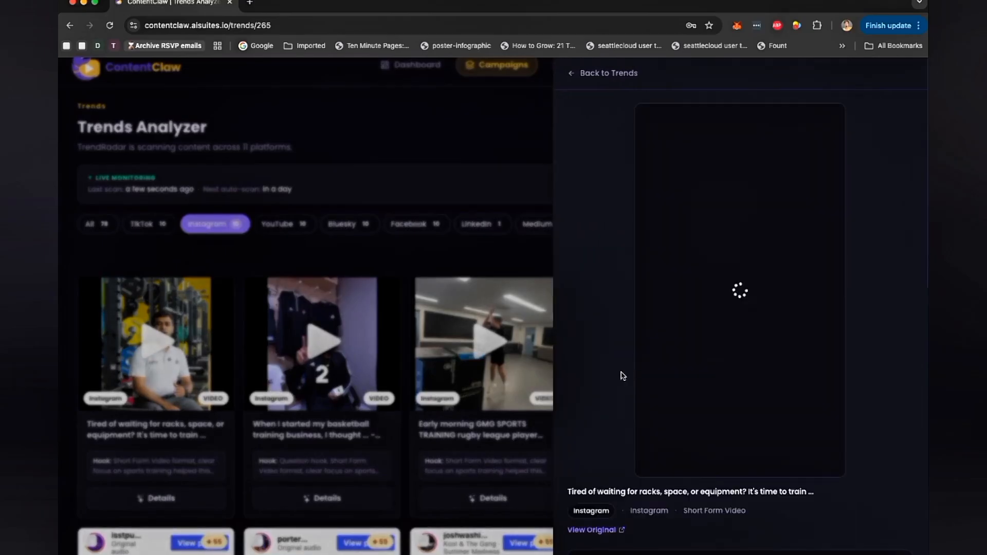
{"action": "scroll", "coordinate": [771, 365], "scroll_direction": "down", "scroll_amount": 3}
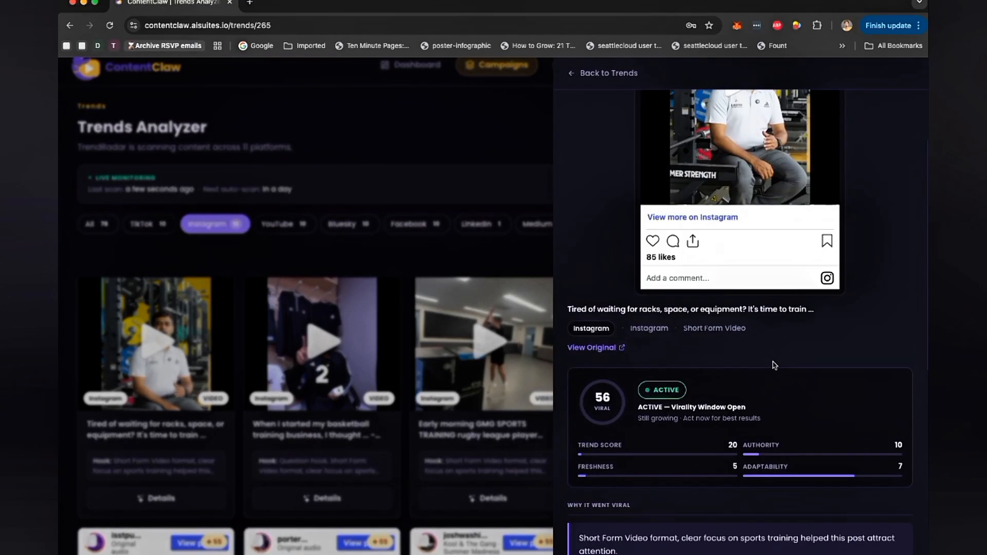
{"action": "scroll", "coordinate": [773, 365], "scroll_direction": "down", "scroll_amount": 1}
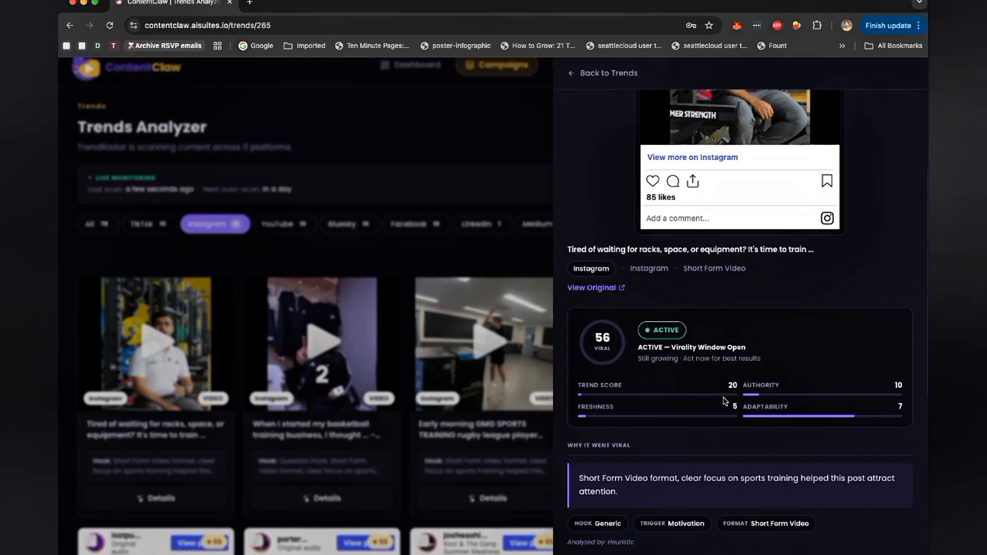
{"action": "scroll", "coordinate": [723, 401], "scroll_direction": "down", "scroll_amount": 1}
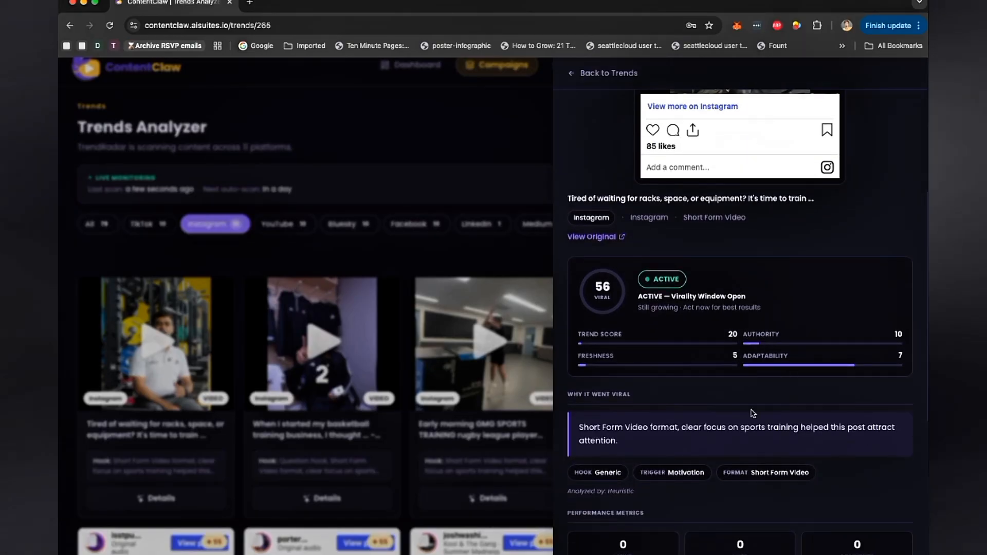
{"action": "scroll", "coordinate": [753, 413], "scroll_direction": "down", "scroll_amount": 3}
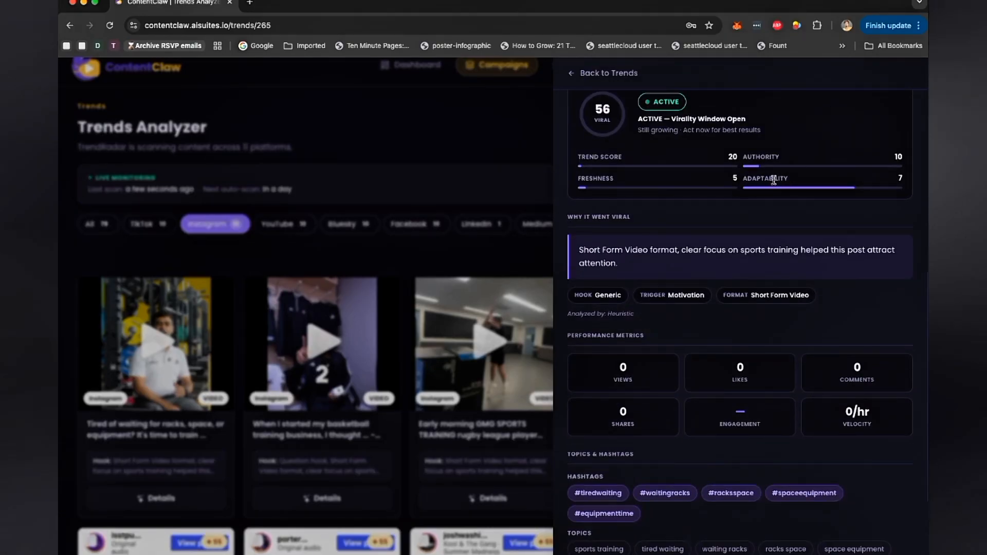
{"action": "scroll", "coordinate": [795, 287], "scroll_direction": "down", "scroll_amount": 1}
{"action": "scroll", "coordinate": [795, 287], "scroll_direction": "up", "scroll_amount": 10}
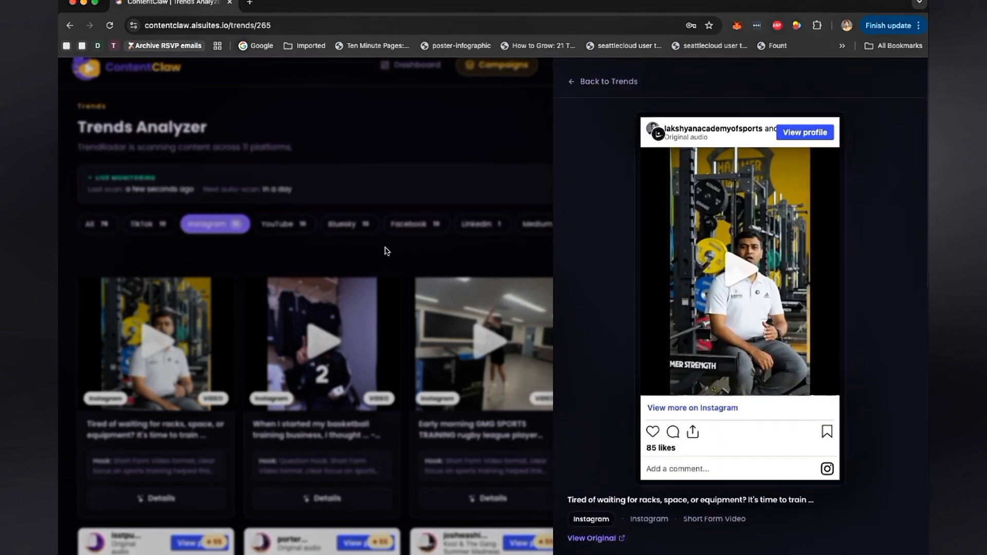
{"action": "left_click", "coordinate": [571, 73]}
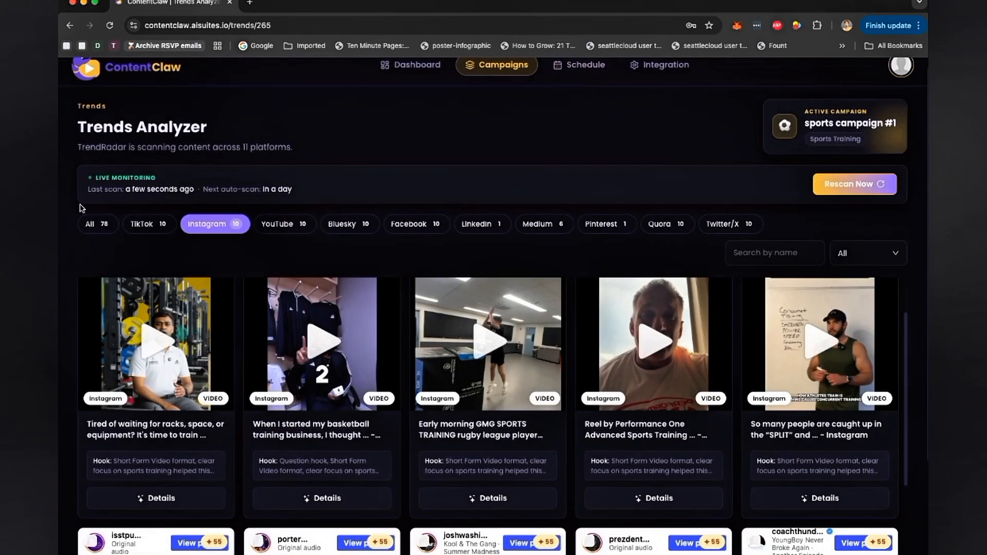
- Filter the trends to YouTube and open the first YouTube trend's details
{"action": "left_click", "coordinate": [271, 232]}
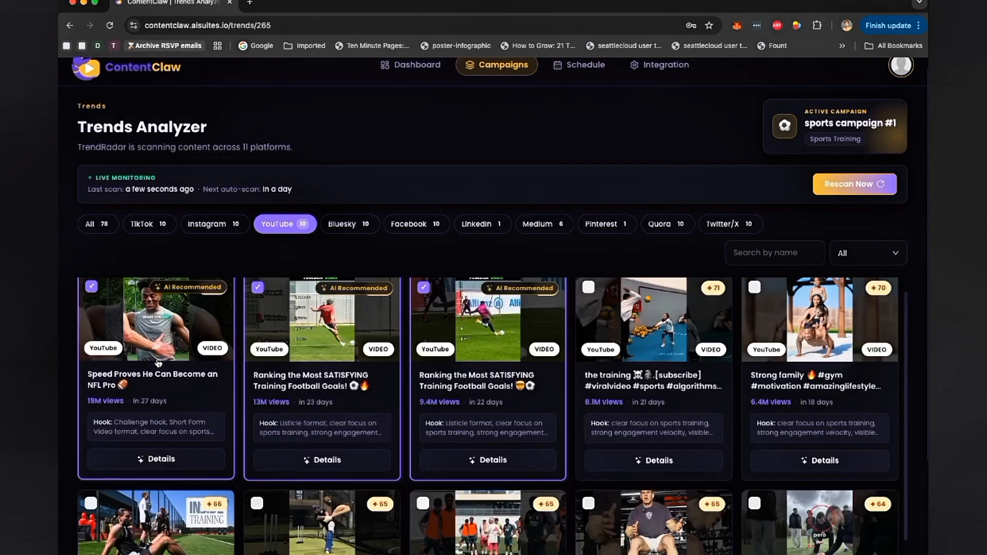
{"action": "left_click", "coordinate": [158, 469]}
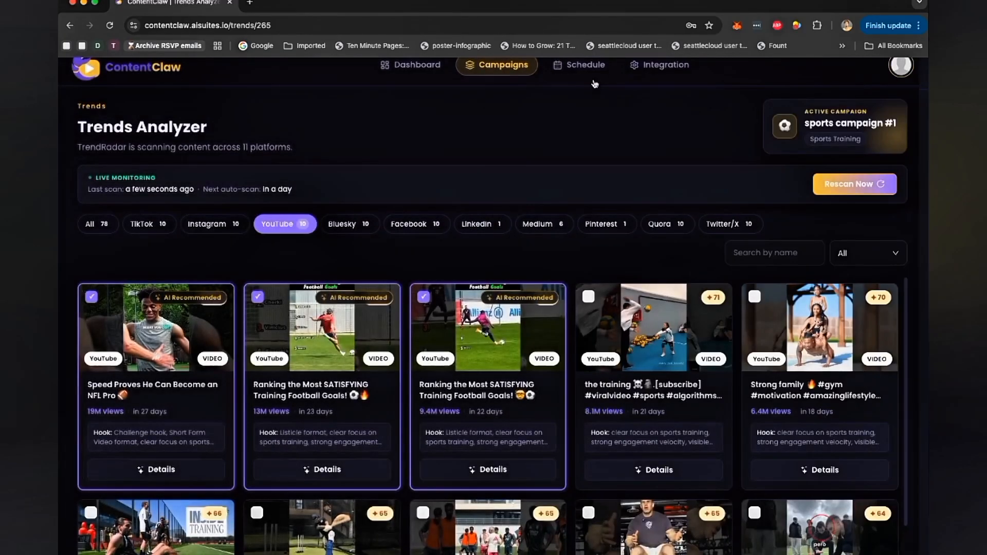
{"action": "left_click", "coordinate": [606, 73]}
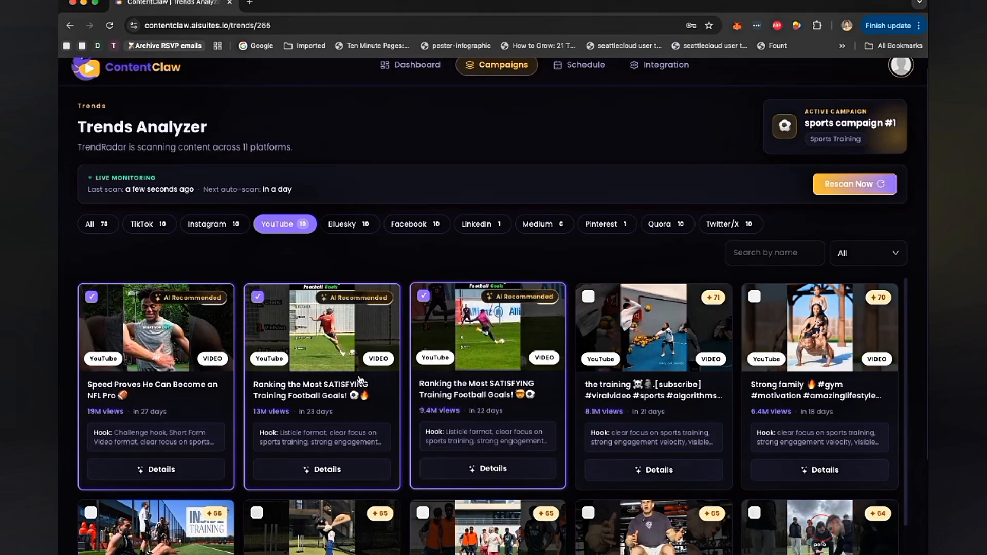
- Deselect the four AI-recommended trends and select only the YouTube trend 'Speed Proves He Can Become an NFL Pro'
{"action": "left_click", "coordinate": [95, 223]}
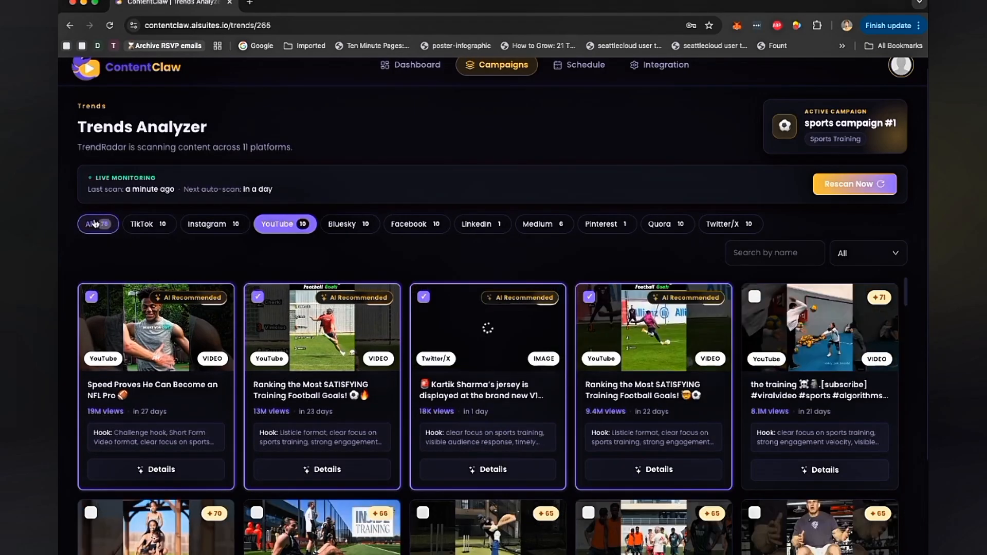
{"action": "left_click", "coordinate": [93, 296]}
{"action": "left_click", "coordinate": [257, 296]}
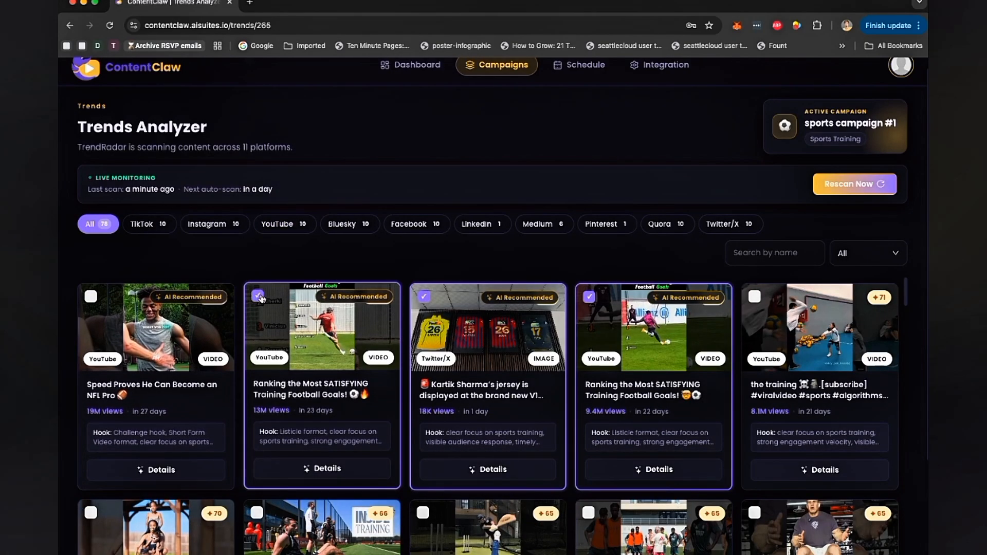
{"action": "left_click", "coordinate": [422, 297]}
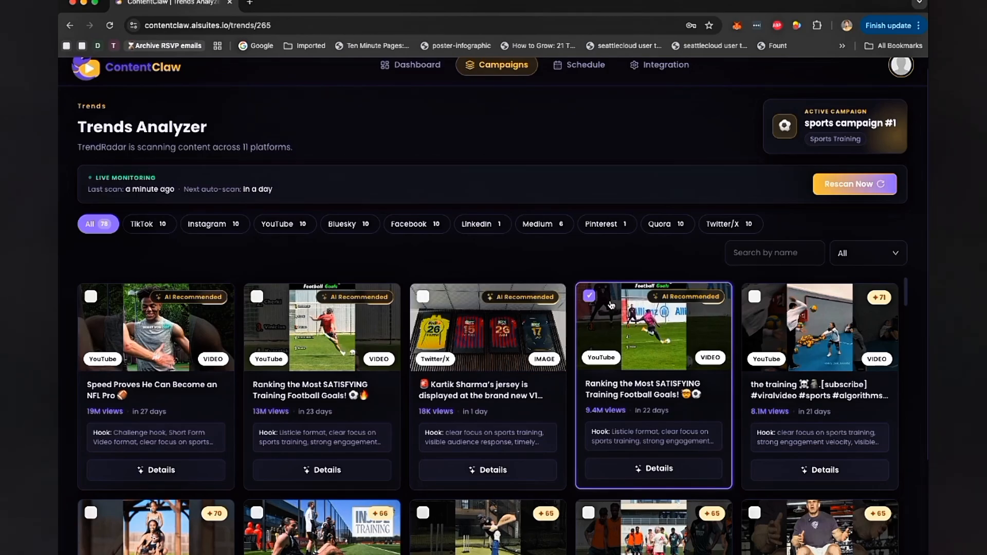
{"action": "left_click", "coordinate": [589, 296]}
{"action": "left_click", "coordinate": [271, 224]}
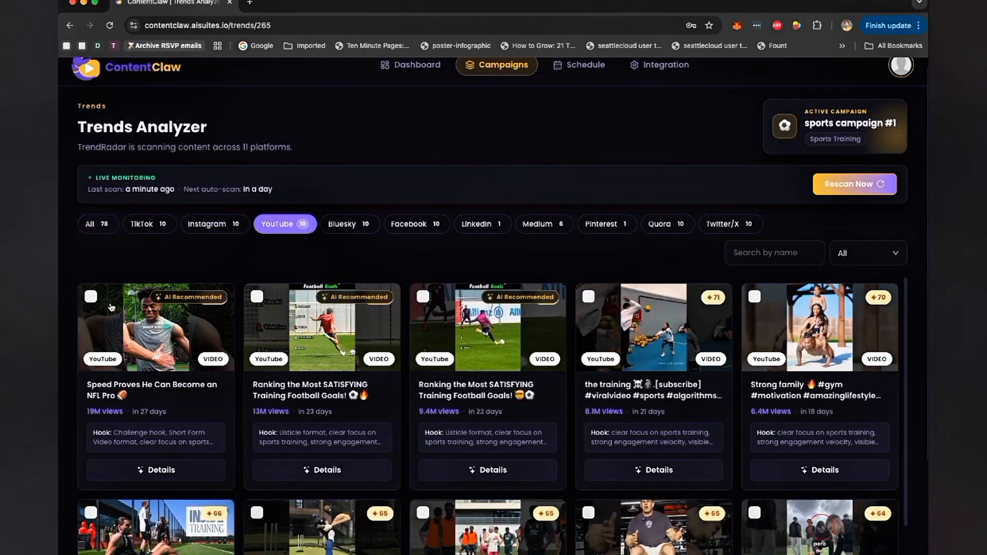
{"action": "left_click", "coordinate": [91, 296]}
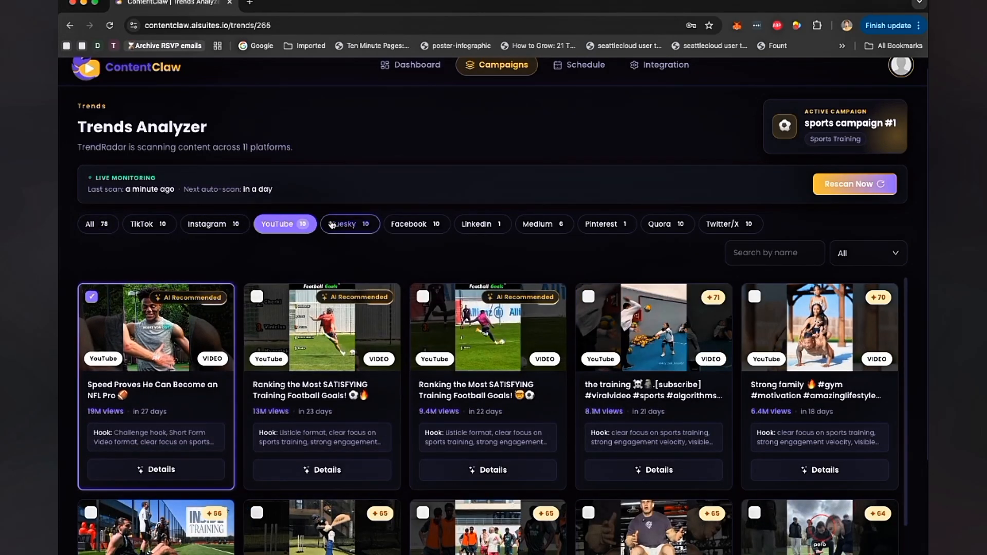
- Filter to Facebook trends and inspect the details of two Facebook posts
{"action": "left_click", "coordinate": [406, 224]}
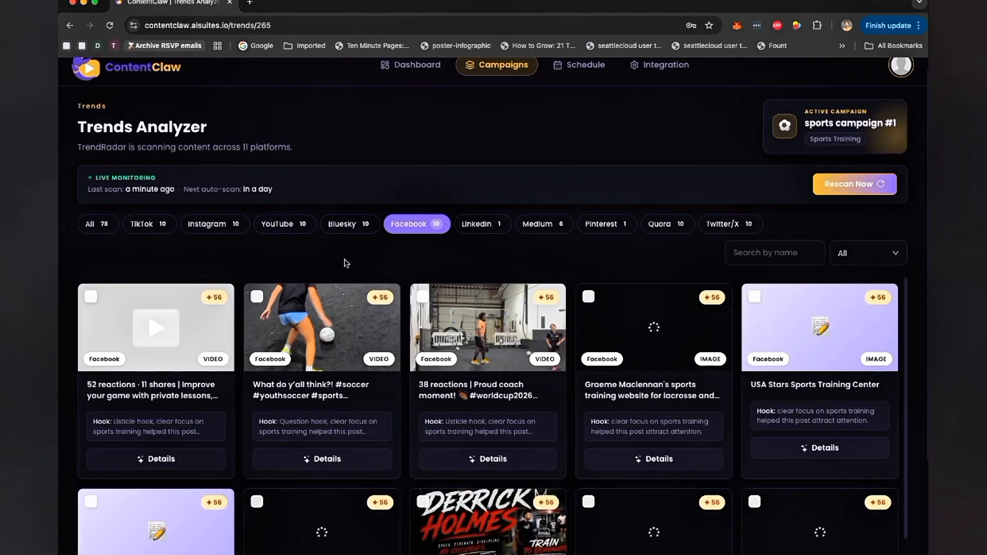
{"action": "left_click", "coordinate": [347, 462]}
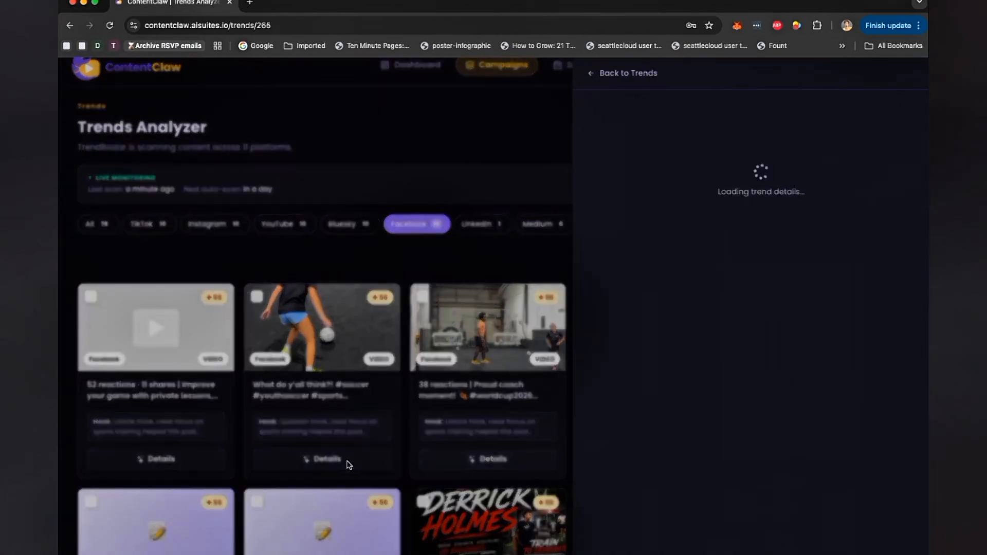
{"action": "scroll", "coordinate": [706, 446], "scroll_direction": "down", "scroll_amount": 1}
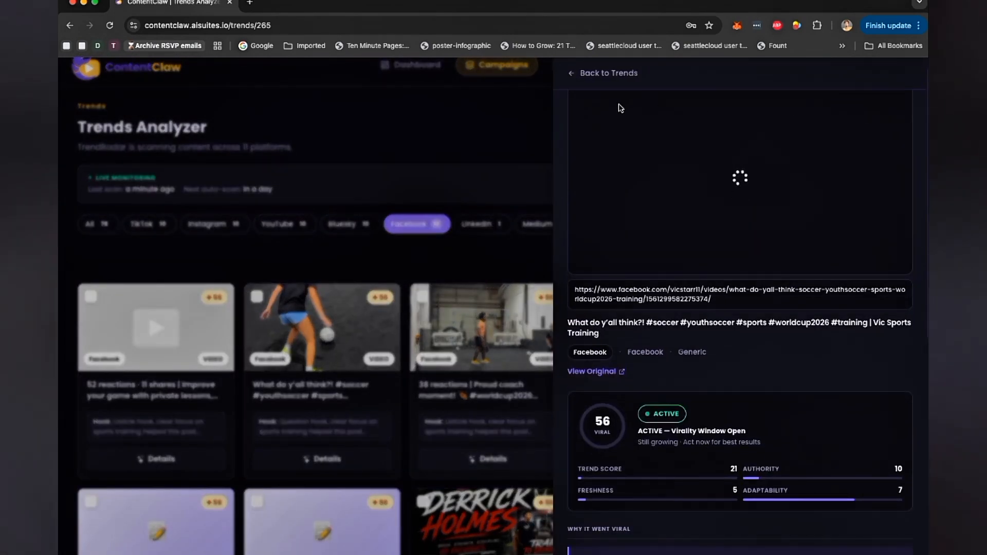
{"action": "left_click", "coordinate": [609, 73]}
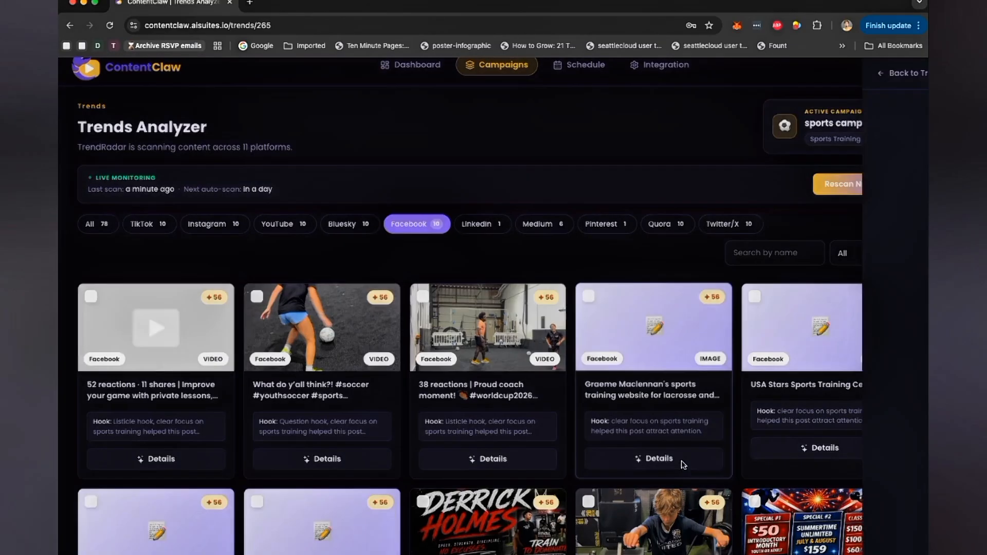
{"action": "left_click", "coordinate": [659, 458]}
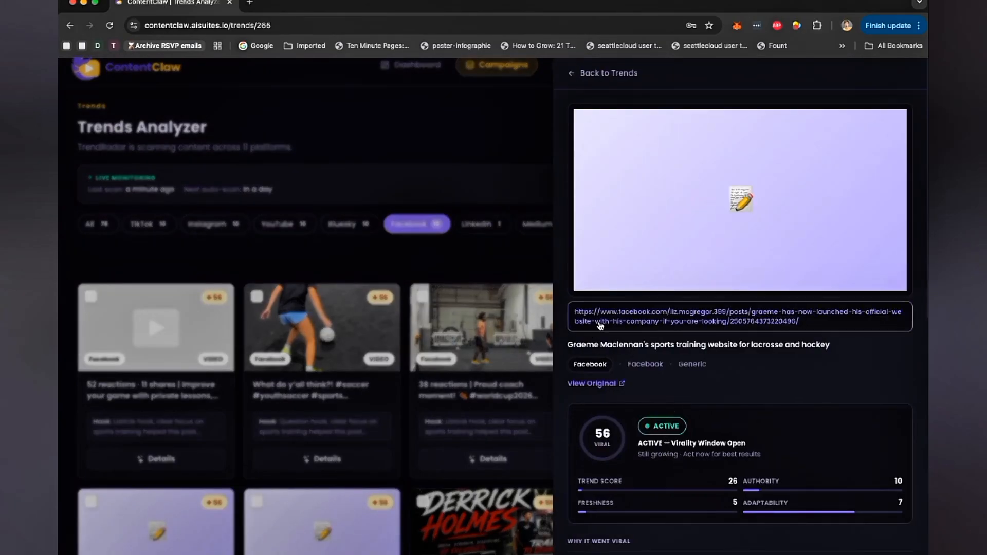
{"action": "left_click", "coordinate": [572, 73]}
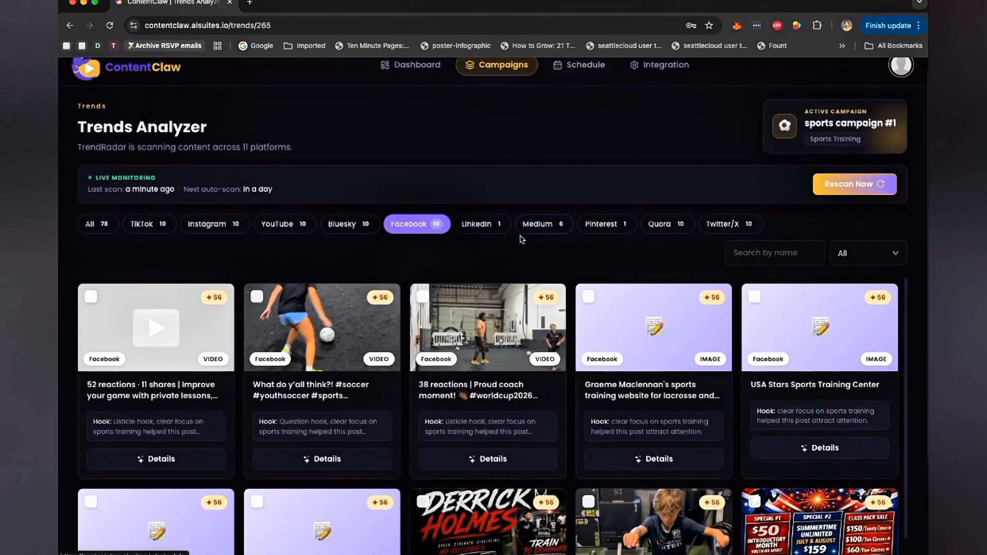
- View the LinkedIn trend, then inspect the first Instagram trend's details
{"action": "left_click", "coordinate": [470, 227]}
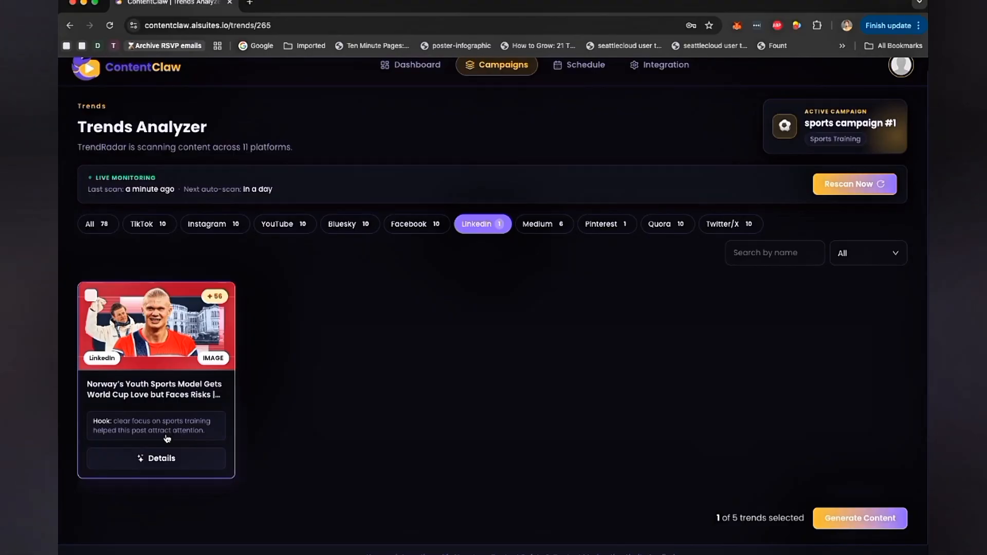
{"action": "left_click", "coordinate": [204, 222]}
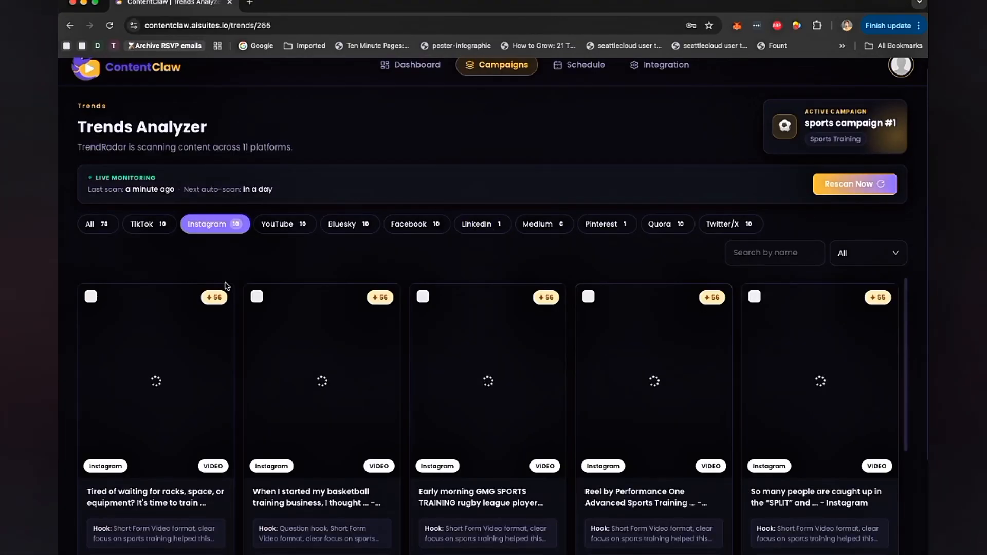
{"action": "scroll", "coordinate": [197, 522], "scroll_direction": "down", "scroll_amount": 1}
{"action": "left_click", "coordinate": [157, 524]}
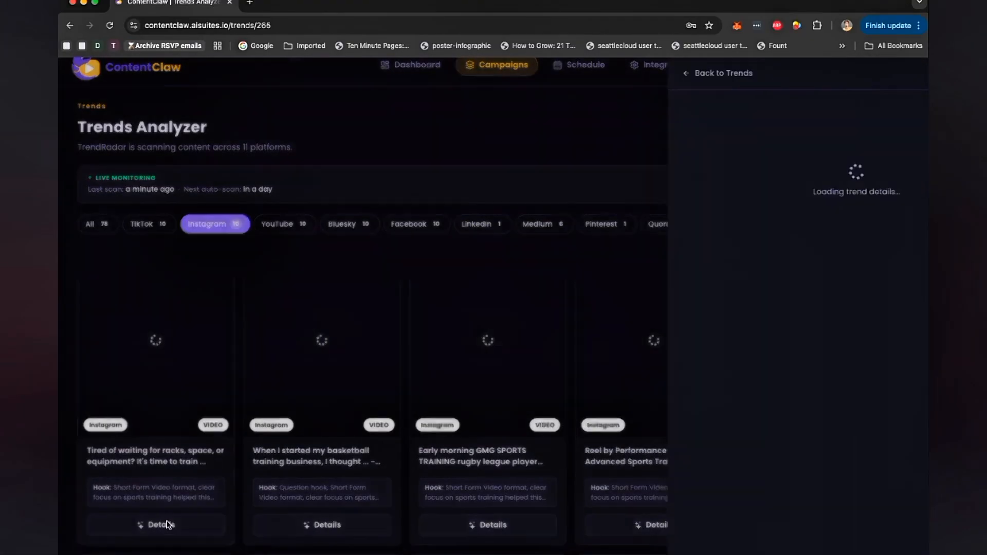
{"action": "scroll", "coordinate": [654, 377], "scroll_direction": "down", "scroll_amount": 3}
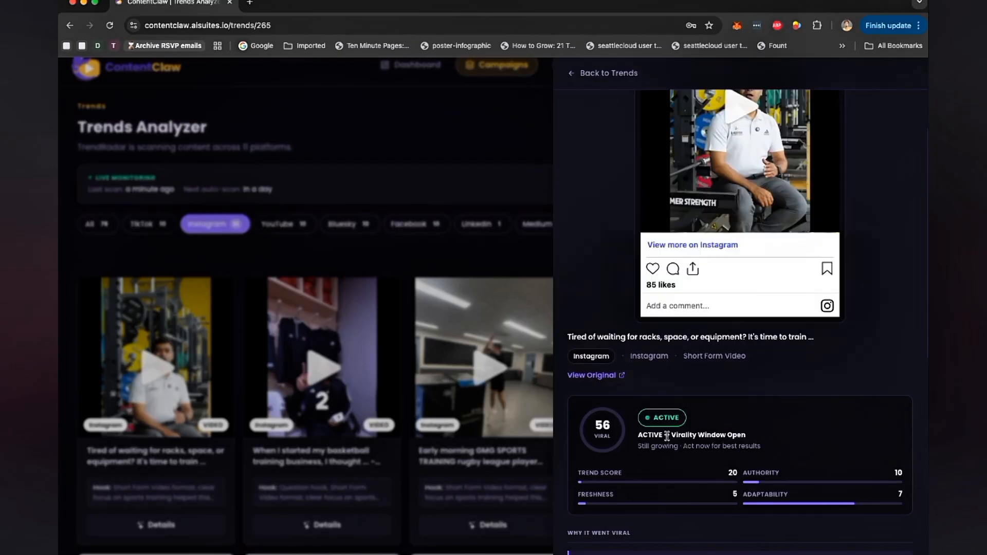
{"action": "left_click", "coordinate": [508, 211]}
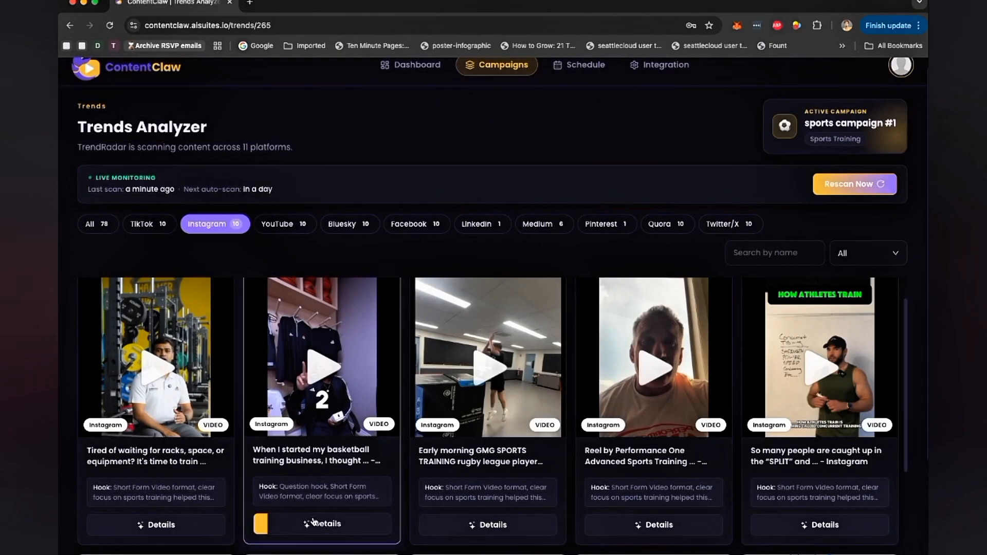
- Review the second Instagram trend's details and select the 'Early morning GMG SPORTS TRAINING rugby league player' trend
{"action": "left_click", "coordinate": [327, 524]}
{"action": "scroll", "coordinate": [680, 377], "scroll_direction": "down", "scroll_amount": 3}
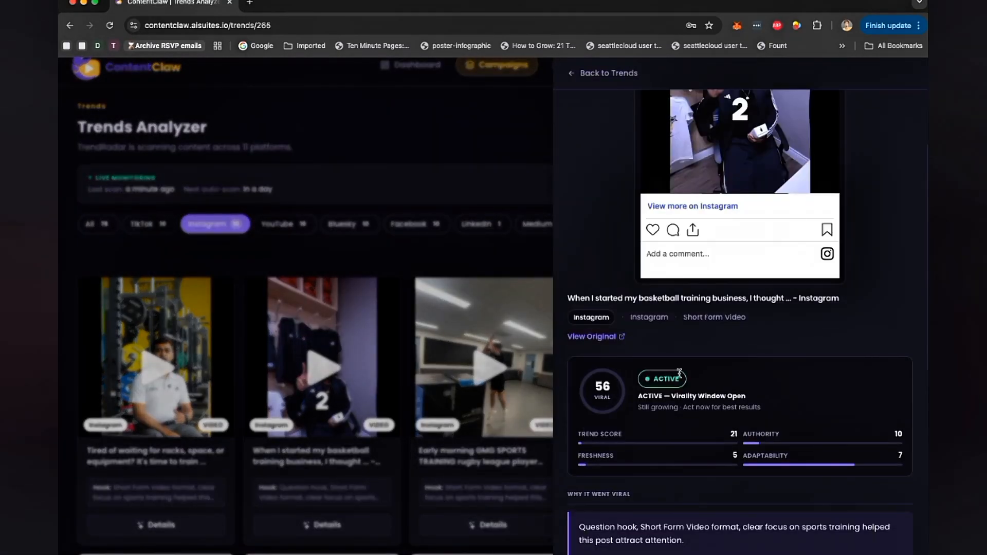
{"action": "left_click", "coordinate": [474, 157]}
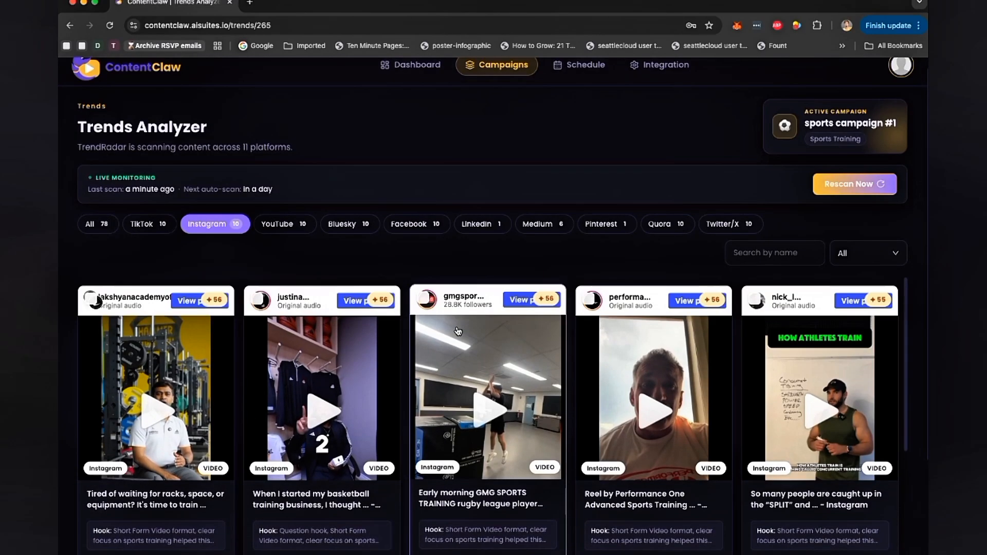
{"action": "left_click", "coordinate": [422, 296]}
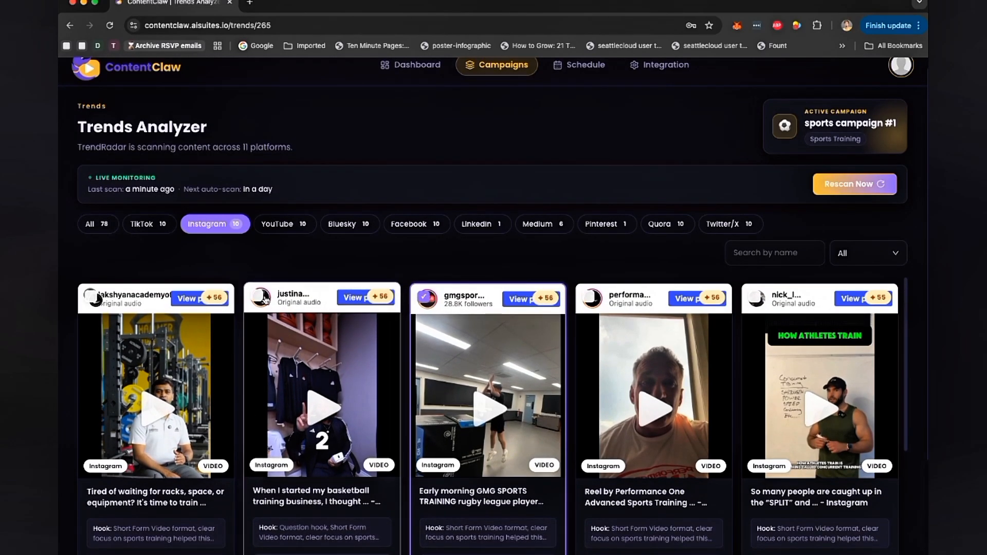
- Filter to TikTok trends and inspect the details of the second TikTok video
{"action": "left_click", "coordinate": [161, 227]}
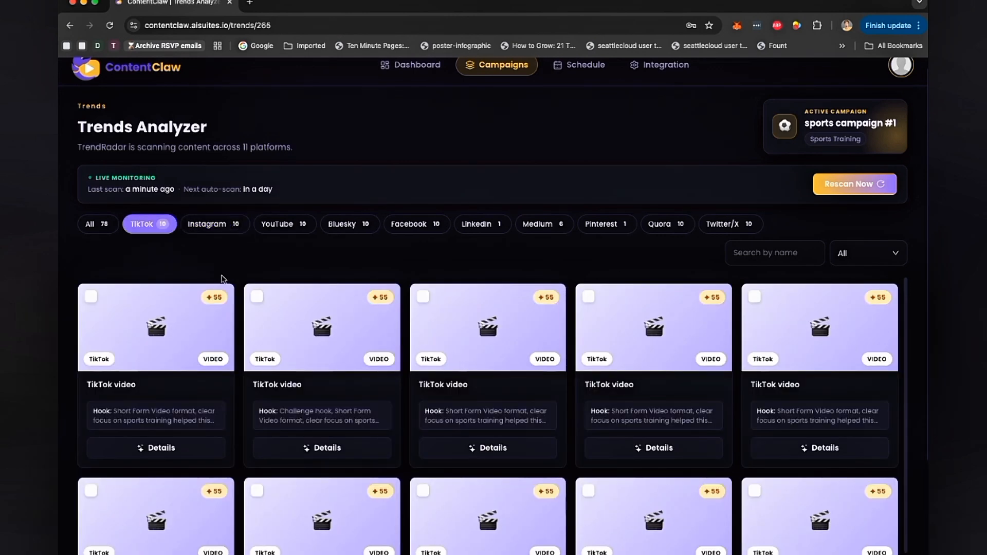
{"action": "left_click", "coordinate": [324, 445]}
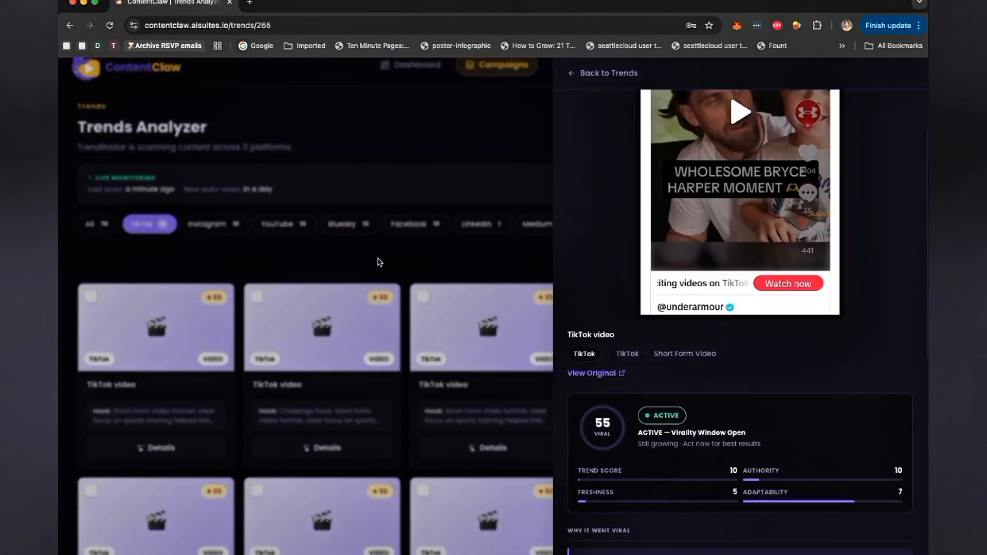
{"action": "left_click", "coordinate": [259, 295]}
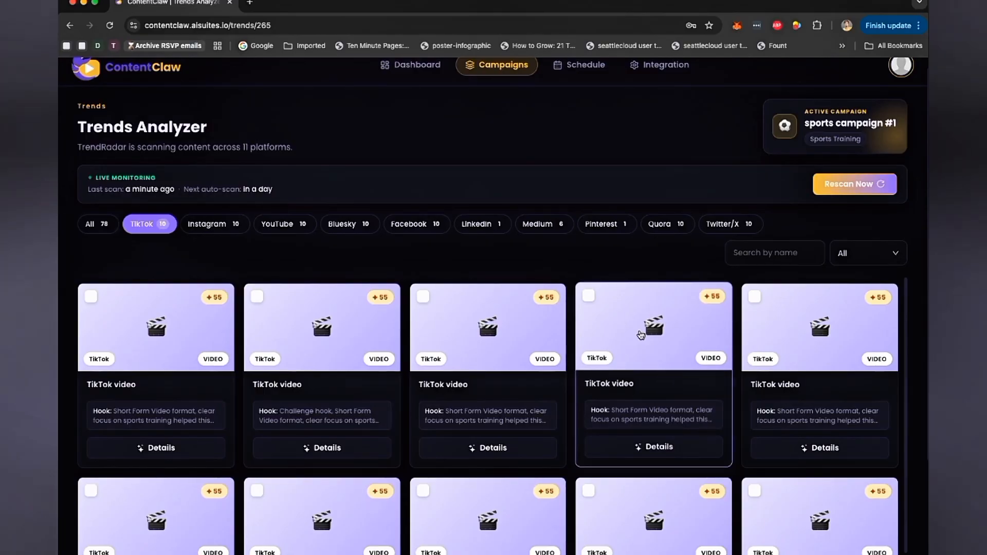
- Select the second 'TikTok video' trend in the TikTok list
{"action": "scroll", "coordinate": [730, 348], "scroll_direction": "down", "scroll_amount": 2}
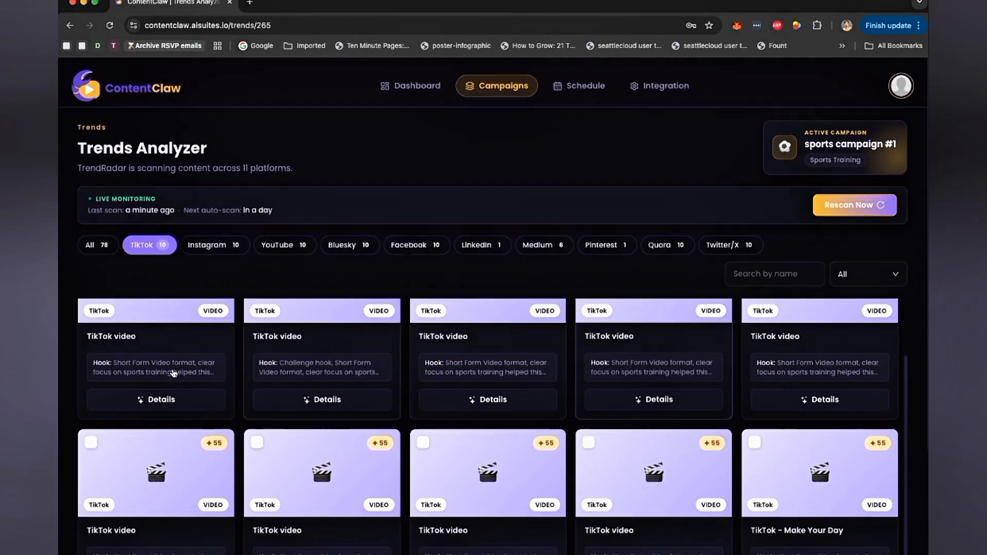
{"action": "scroll", "coordinate": [266, 338], "scroll_direction": "up", "scroll_amount": 2}
{"action": "left_click", "coordinate": [257, 310]}
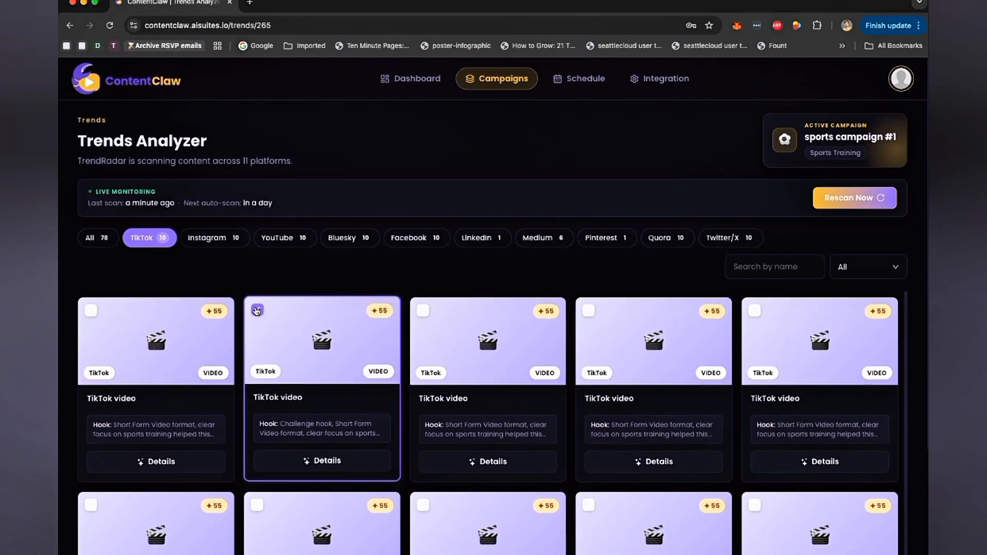
- Return to all trends and inspect the details of the Twitter/X post about Kartik Sharma's jersey
{"action": "left_click", "coordinate": [107, 244]}
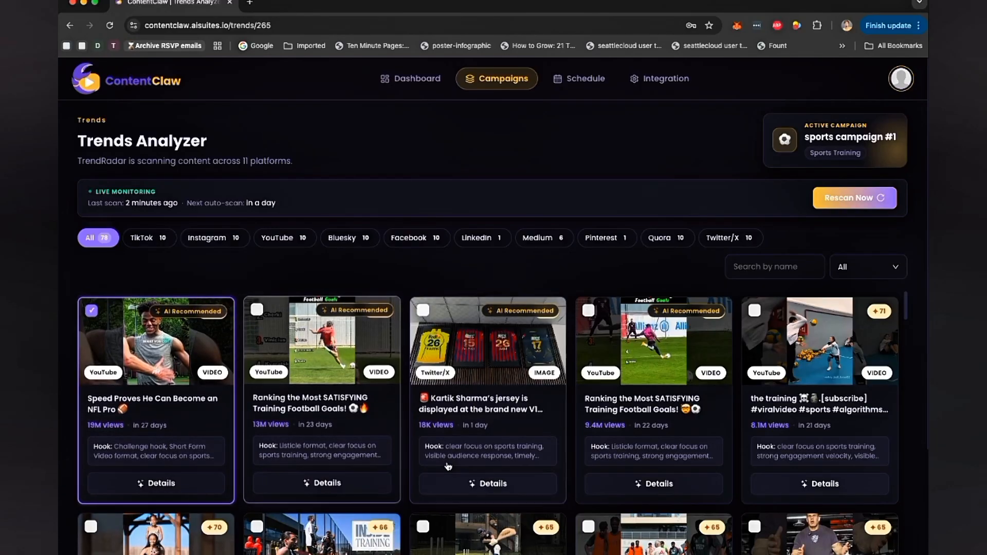
{"action": "left_click", "coordinate": [514, 488]}
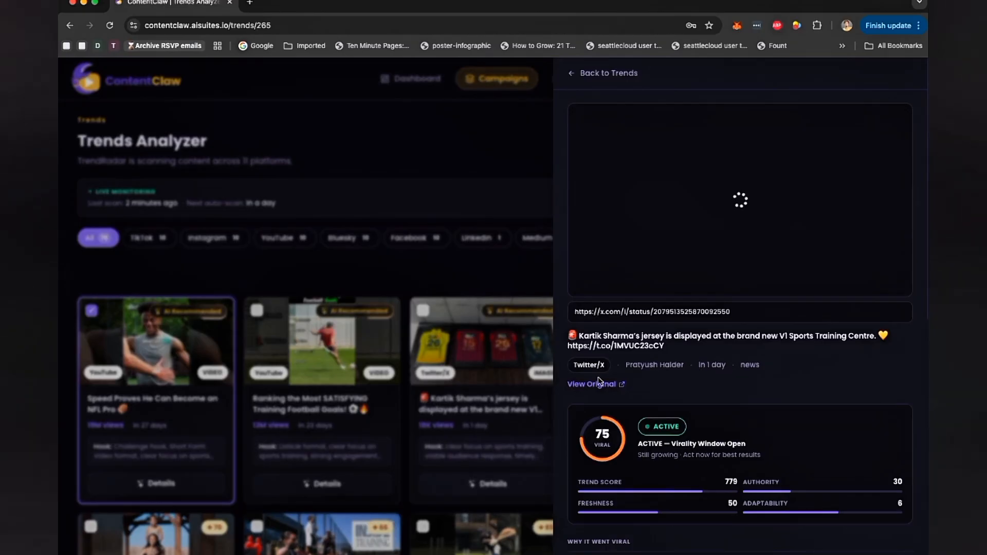
{"action": "scroll", "coordinate": [704, 376], "scroll_direction": "down", "scroll_amount": 5}
{"action": "scroll", "coordinate": [718, 379], "scroll_direction": "down", "scroll_amount": 5}
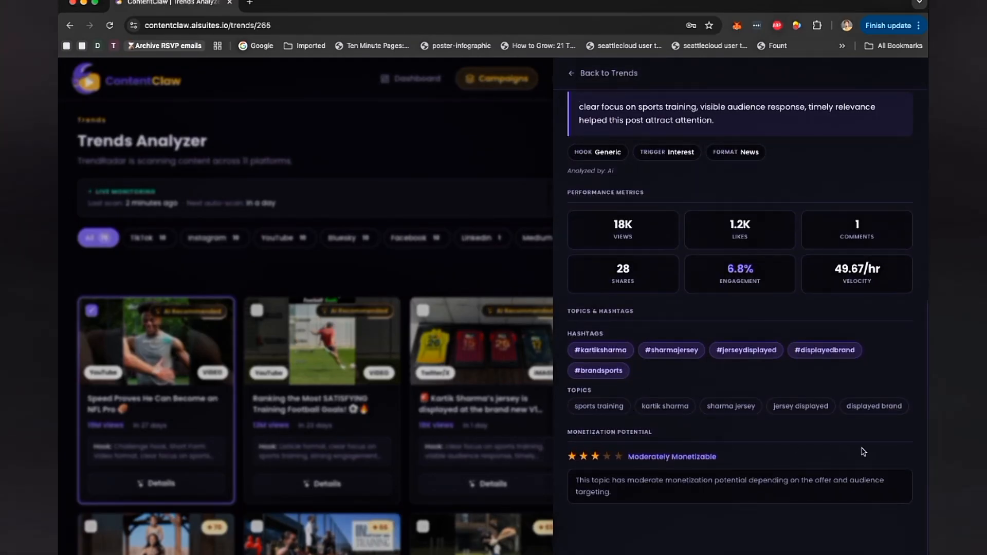
{"action": "scroll", "coordinate": [685, 346], "scroll_direction": "up", "scroll_amount": 10}
{"action": "left_click", "coordinate": [580, 76]}
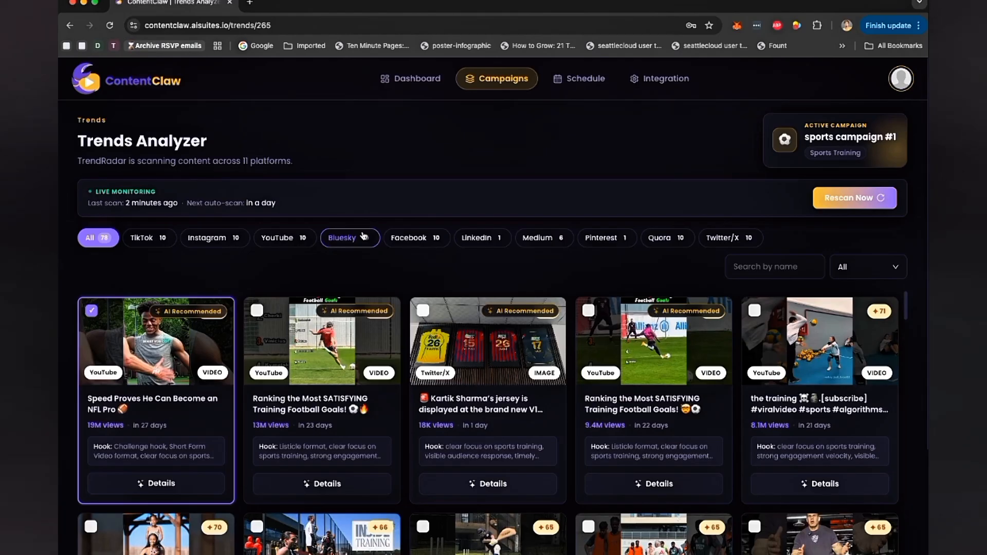
- Deselect 'Speed Proves He Can Become an NFL Pro' and select 'Ranking the Most SATISFYING Training Football Goals!' instead
{"action": "left_click", "coordinate": [91, 310]}
{"action": "left_click", "coordinate": [300, 332]}
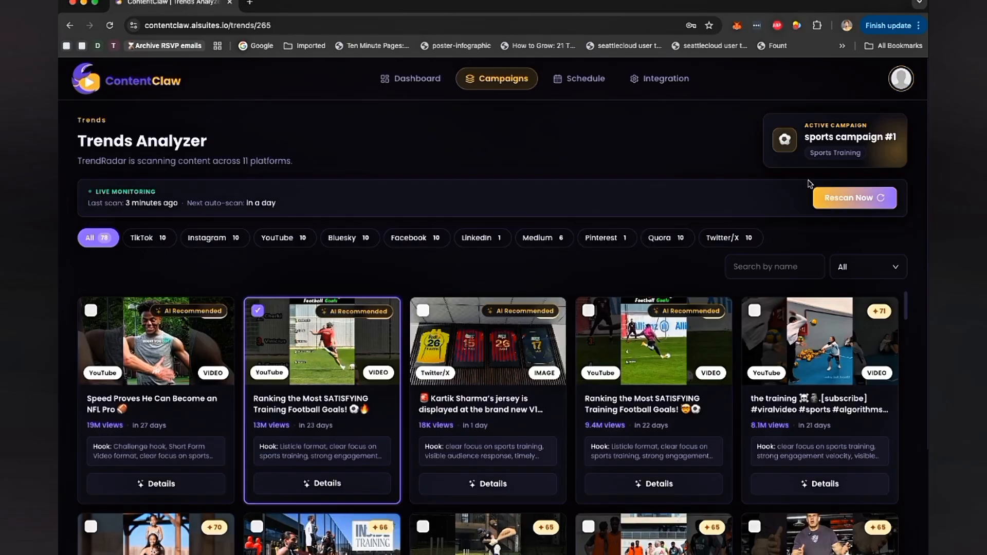
{"action": "scroll", "coordinate": [746, 284], "scroll_direction": "down", "scroll_amount": 3}
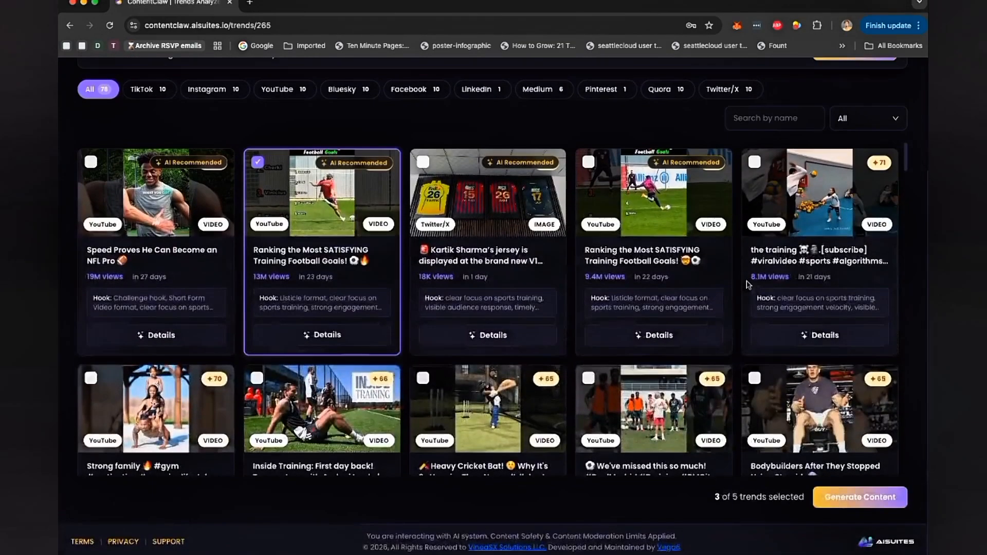
{"action": "scroll", "coordinate": [862, 212], "scroll_direction": "up", "scroll_amount": 5}
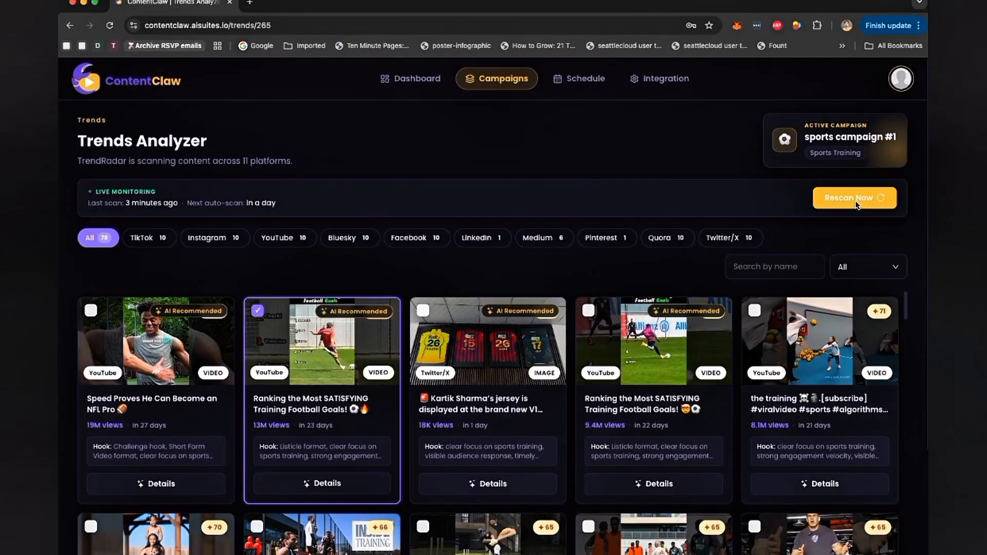
{"action": "scroll", "coordinate": [820, 385], "scroll_direction": "down", "scroll_amount": 5}
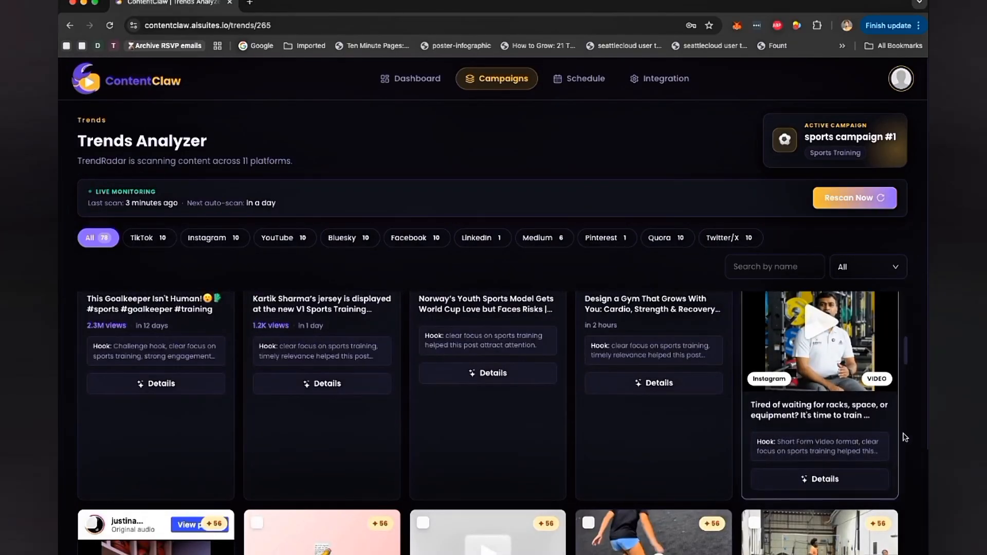
{"action": "scroll", "coordinate": [907, 437], "scroll_direction": "down", "scroll_amount": 3}
- Generate content from the three selected trends, choosing Schedule Later in the scheduling dialog and confirming
{"action": "left_click", "coordinate": [852, 505]}
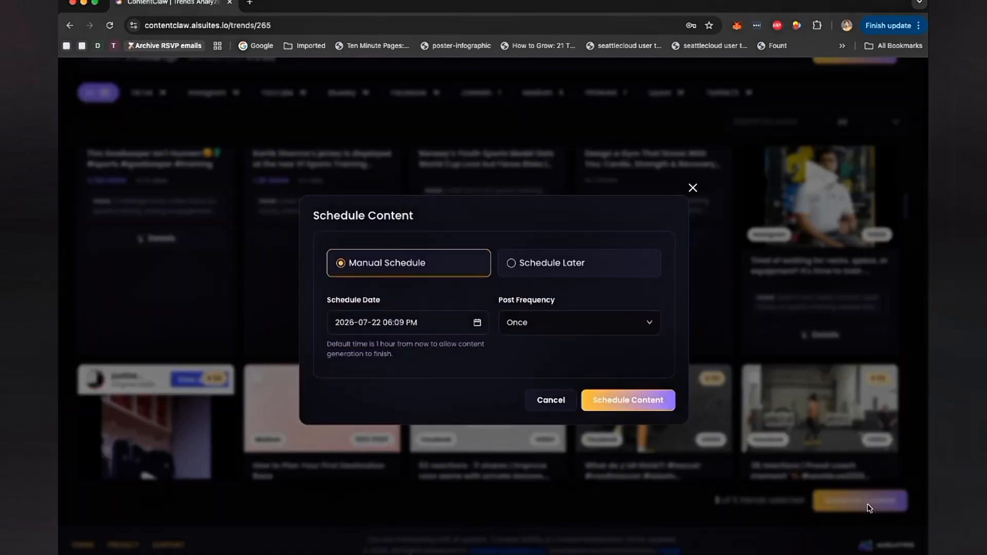
{"action": "left_click", "coordinate": [540, 269]}
{"action": "left_click", "coordinate": [441, 309]}
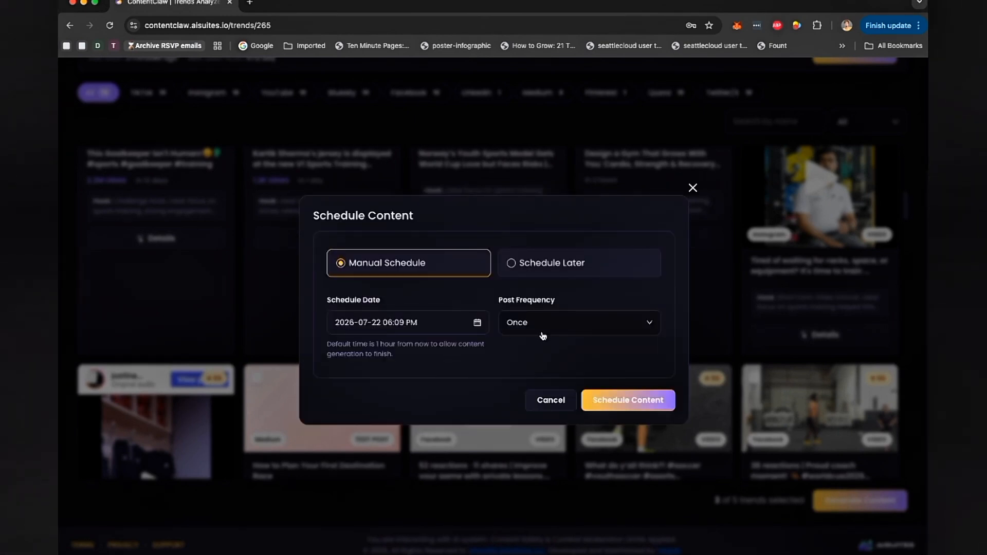
{"action": "left_click", "coordinate": [571, 263]}
{"action": "left_click", "coordinate": [626, 360]}
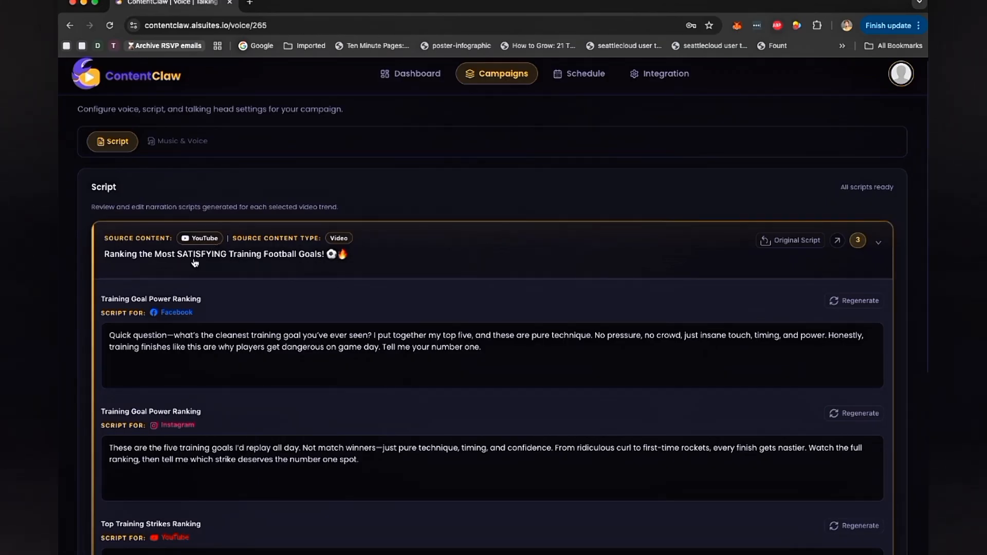
- View the YouTube football trend's original script and read its generated Facebook, Instagram and YouTube narration scripts
{"action": "left_click", "coordinate": [811, 246]}
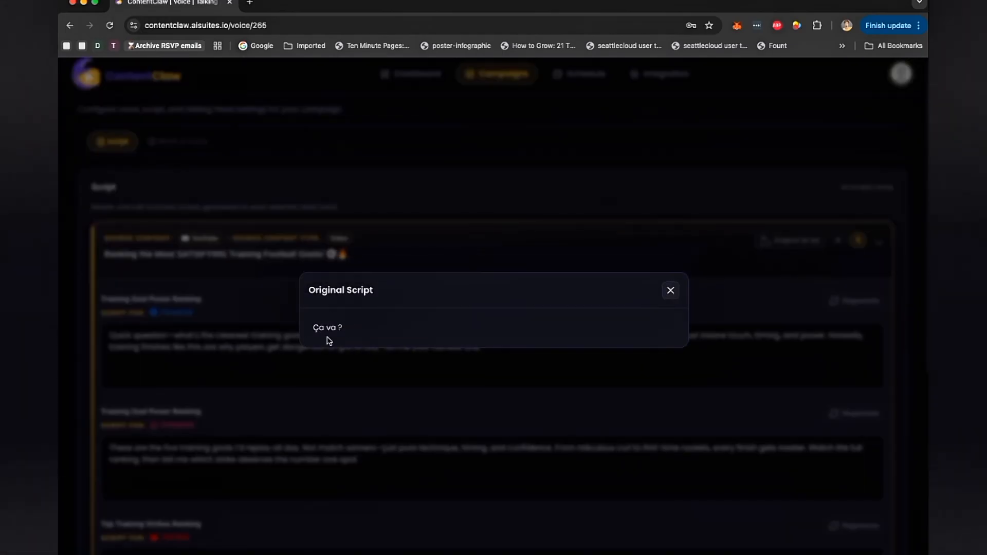
{"action": "left_click", "coordinate": [671, 291]}
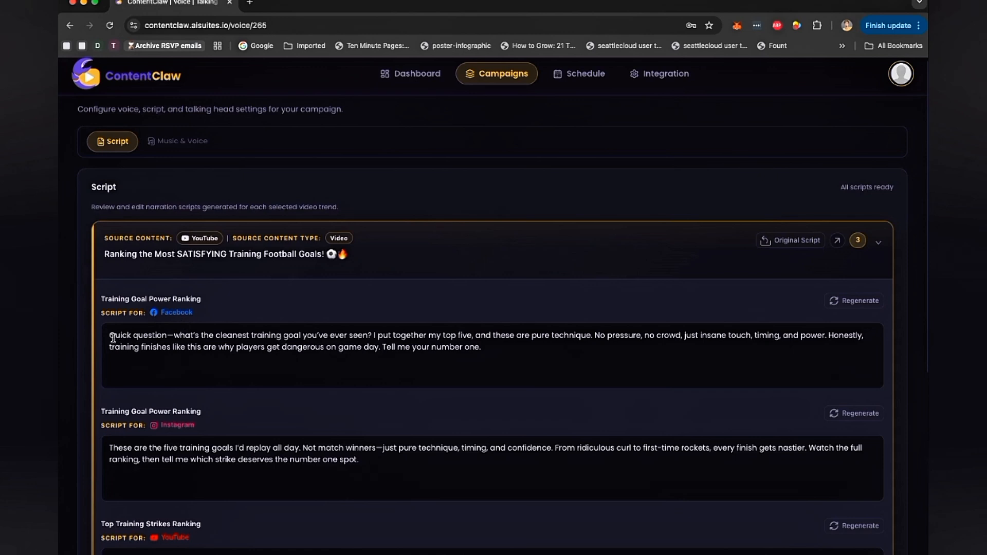
{"action": "left_click_drag", "start_coordinate": [113, 338], "coordinate": [294, 359]}
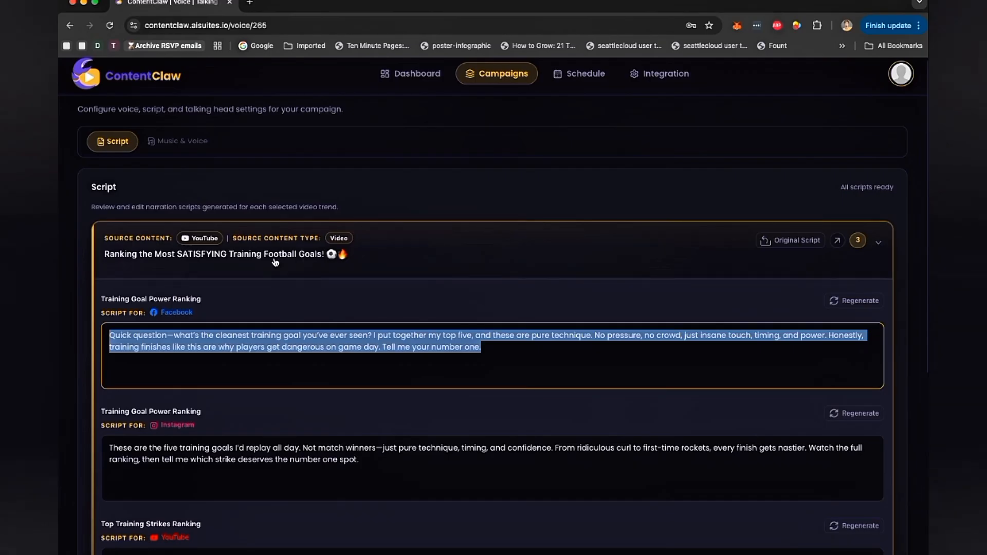
{"action": "scroll", "coordinate": [234, 393], "scroll_direction": "down", "scroll_amount": 3}
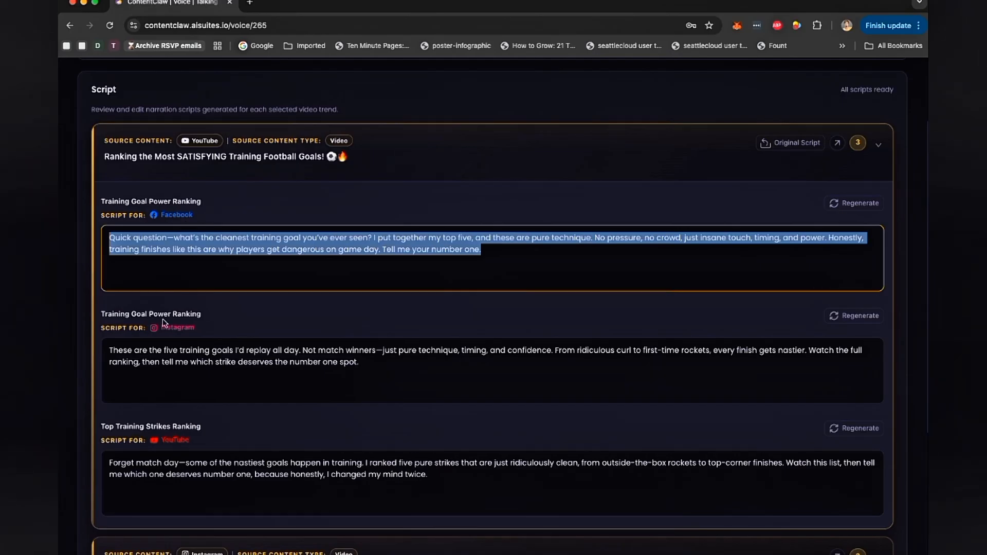
{"action": "scroll", "coordinate": [354, 253], "scroll_direction": "up", "scroll_amount": 3}
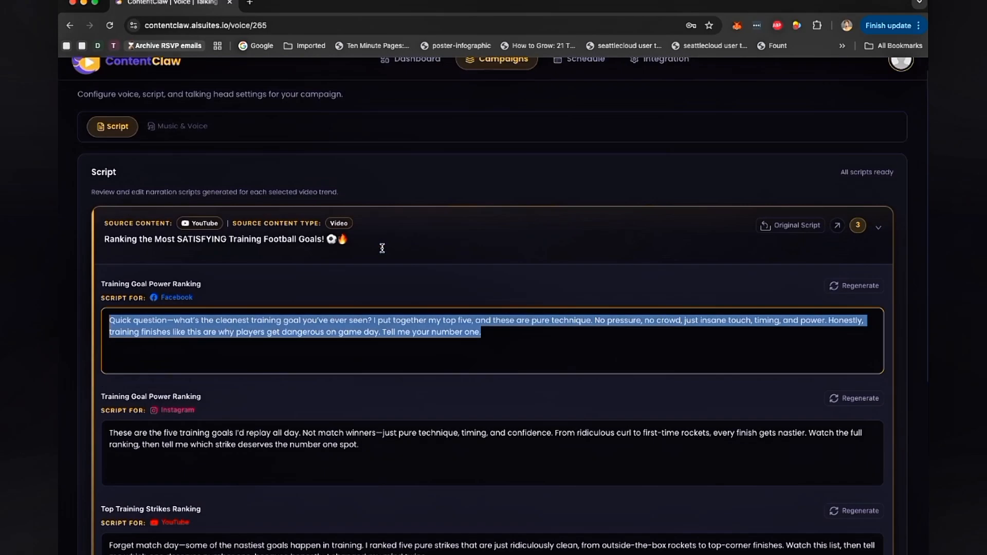
{"action": "scroll", "coordinate": [275, 336], "scroll_direction": "down", "scroll_amount": 6}
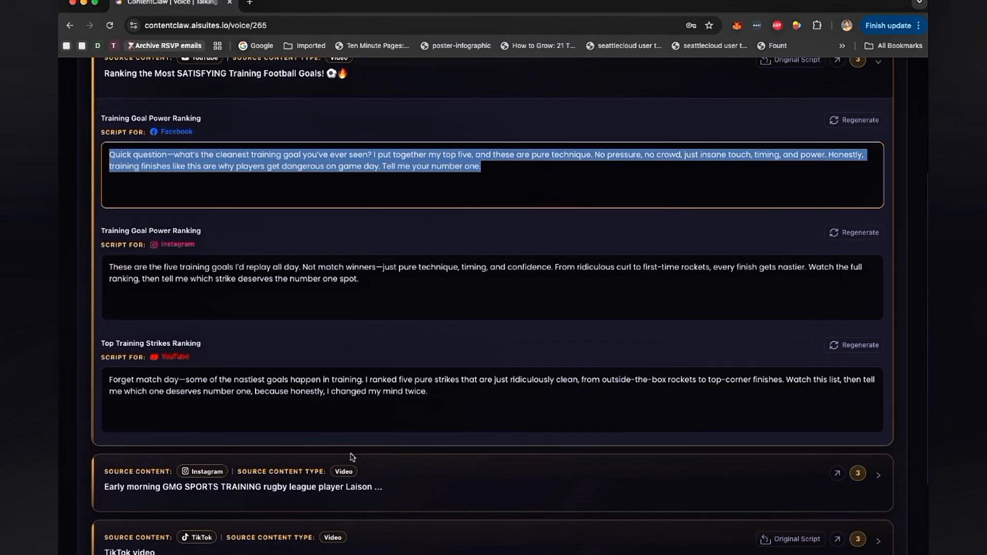
{"action": "scroll", "coordinate": [438, 242], "scroll_direction": "up", "scroll_amount": 3}
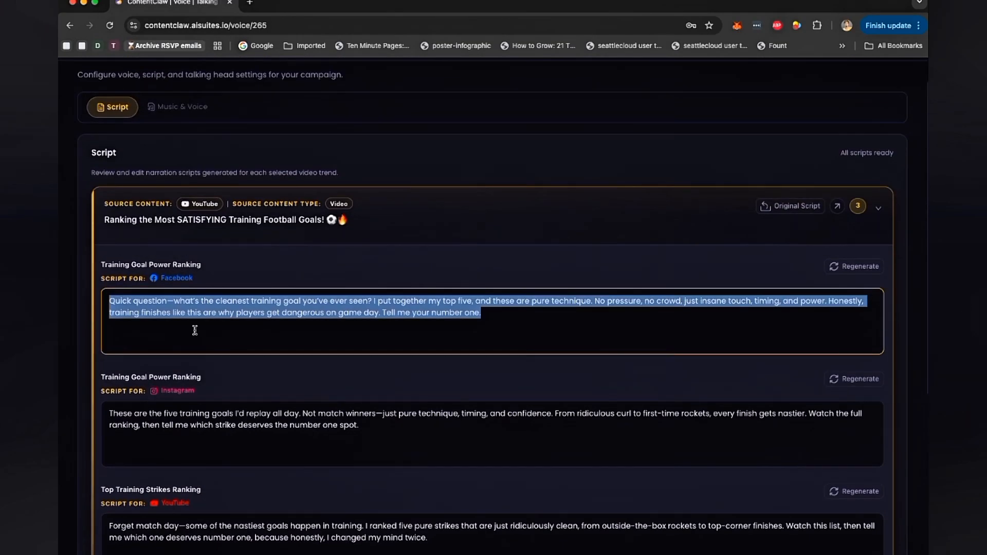
{"action": "scroll", "coordinate": [779, 260], "scroll_direction": "down", "scroll_amount": 5}
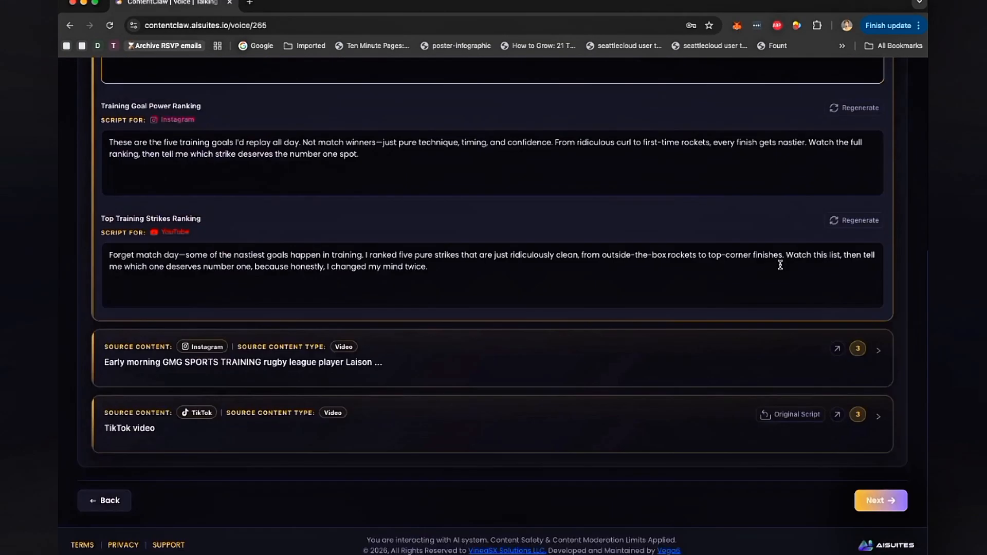
{"action": "scroll", "coordinate": [768, 249], "scroll_direction": "up", "scroll_amount": 6}
{"action": "left_click", "coordinate": [657, 256]}
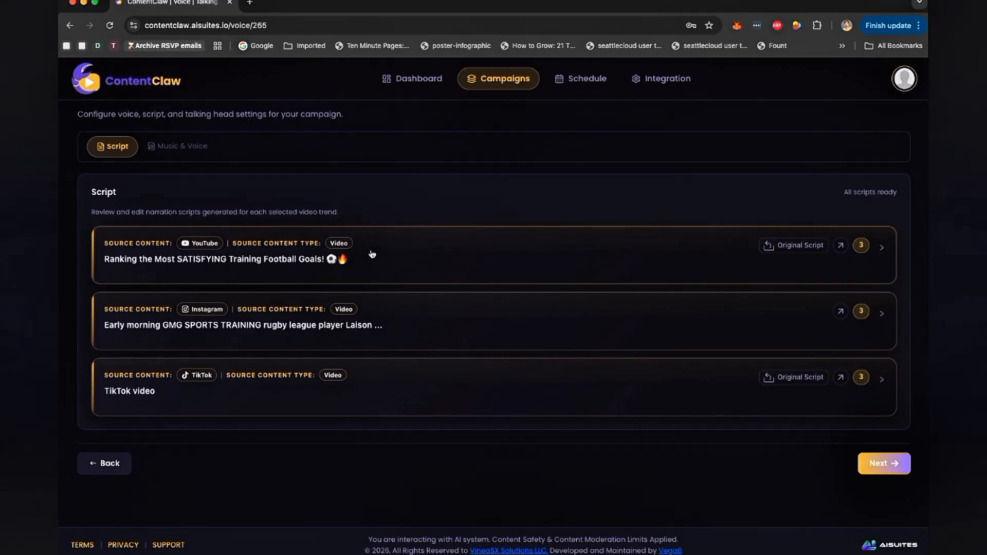
- Expand and read the generated scripts for the Instagram rugby league trend
{"action": "left_click", "coordinate": [451, 340]}
{"action": "scroll", "coordinate": [451, 340], "scroll_direction": "down", "scroll_amount": 3}
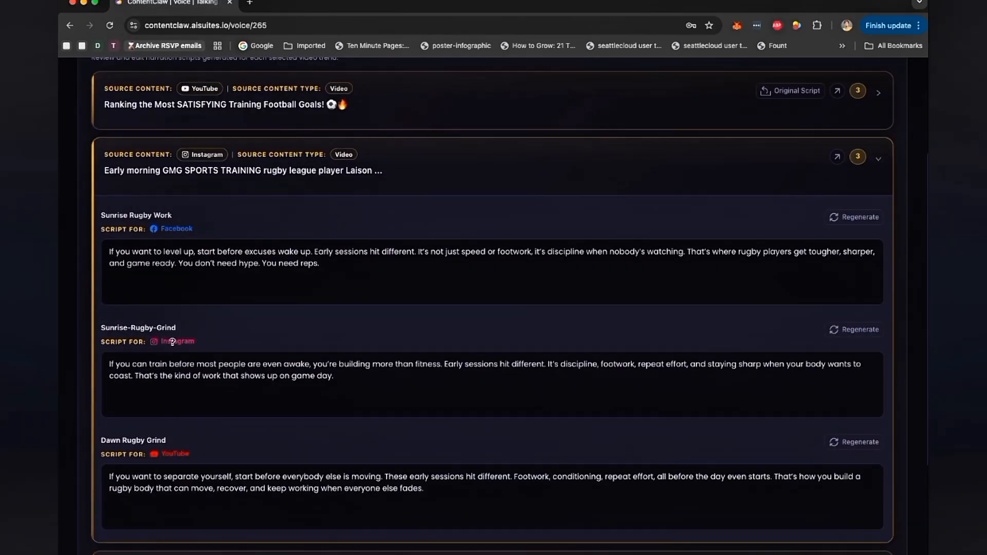
{"action": "left_click", "coordinate": [480, 175]}
- Expand and read the generated scripts for the TikTok video trend
{"action": "left_click", "coordinate": [441, 375]}
{"action": "scroll", "coordinate": [305, 318], "scroll_direction": "down", "scroll_amount": 4}
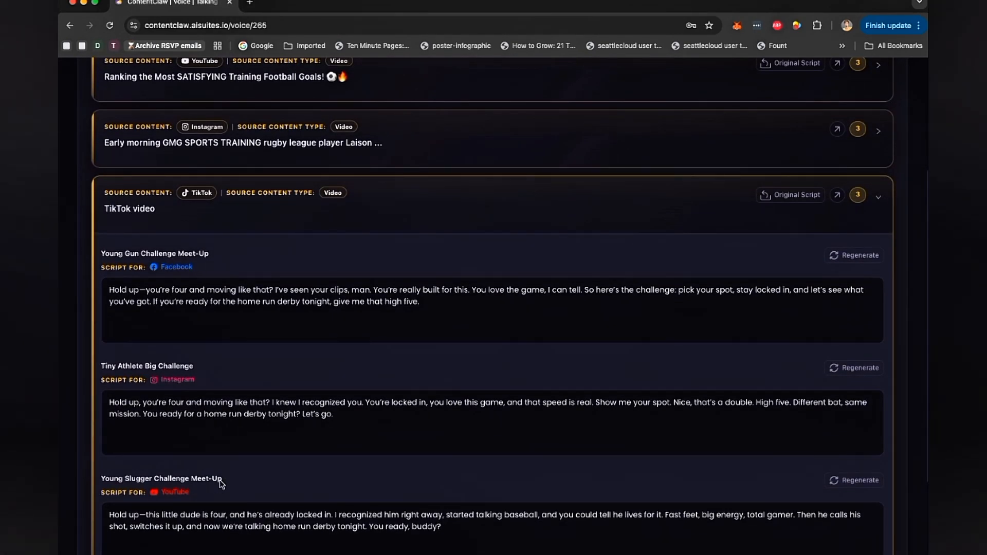
{"action": "scroll", "coordinate": [220, 480], "scroll_direction": "down", "scroll_amount": 3}
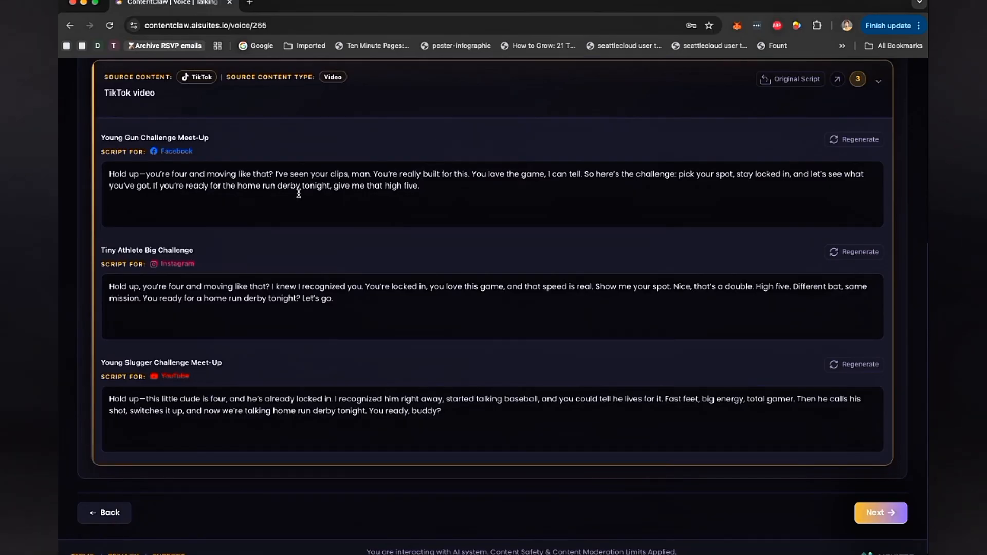
{"action": "scroll", "coordinate": [299, 193], "scroll_direction": "up", "scroll_amount": 1}
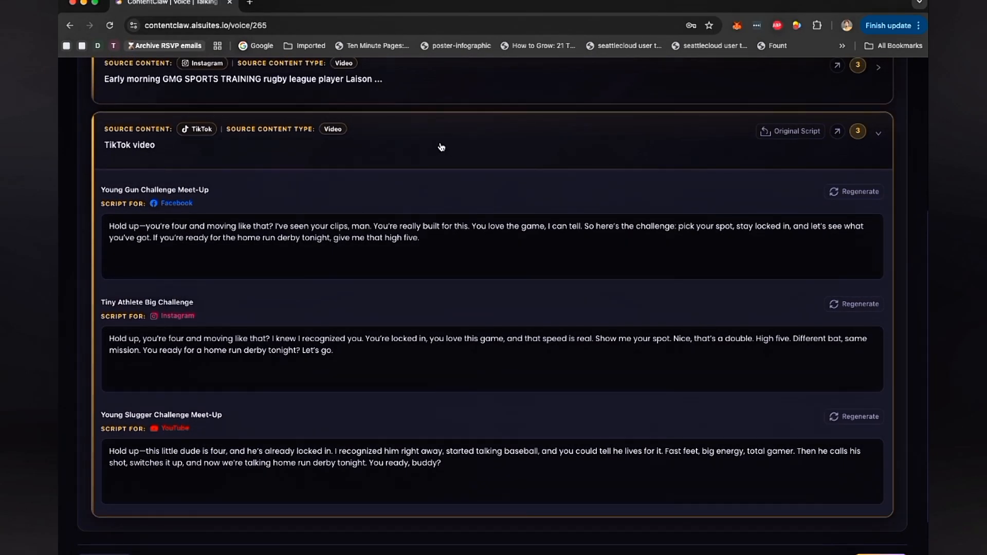
{"action": "left_click", "coordinate": [584, 148]}
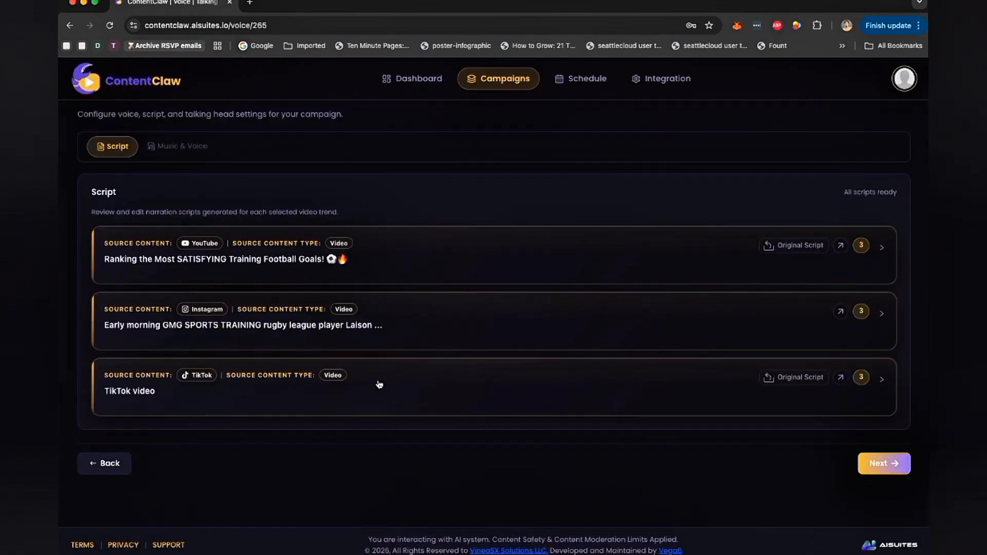
- Expand and collapse each trend's script card in turn to review the generated scripts
{"action": "left_click", "coordinate": [512, 262]}
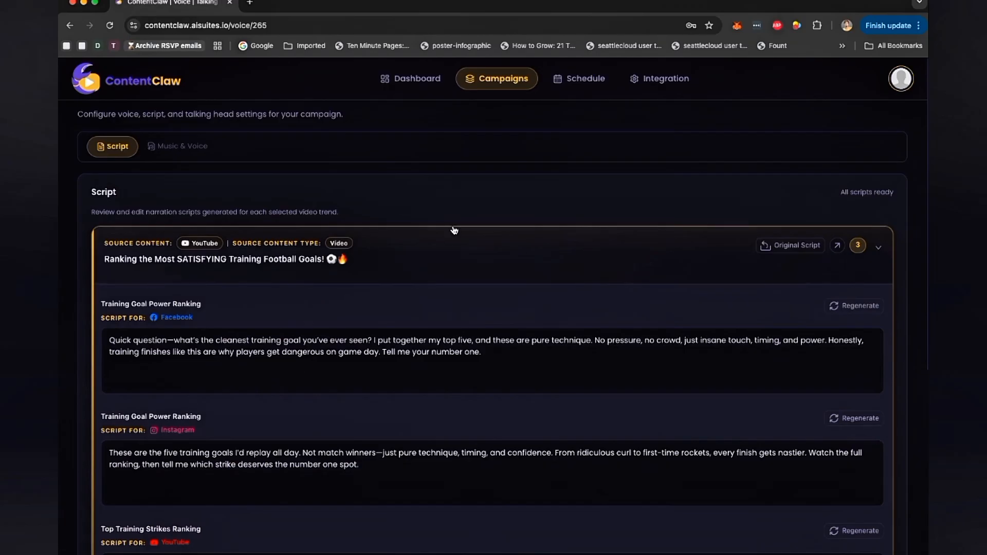
{"action": "left_click", "coordinate": [450, 246]}
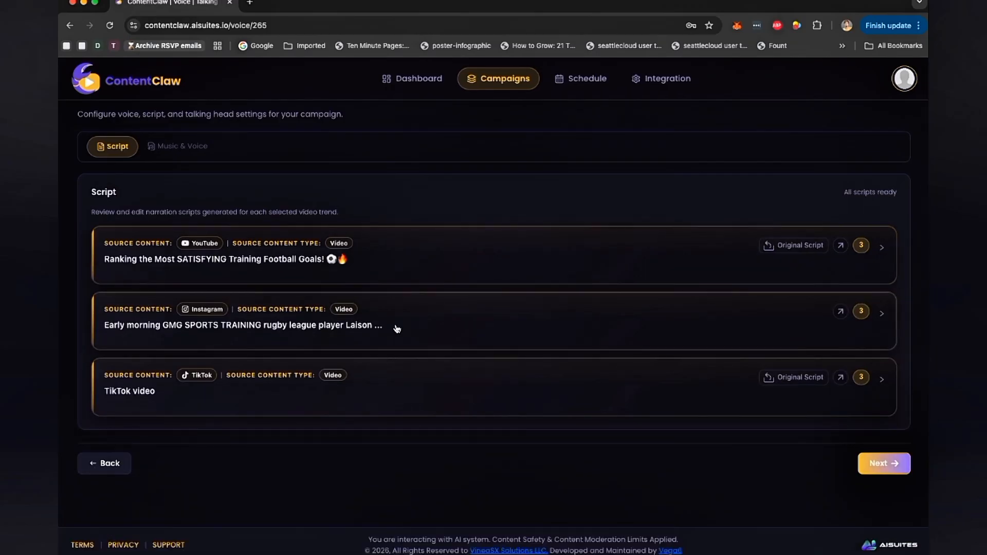
{"action": "left_click", "coordinate": [436, 309]}
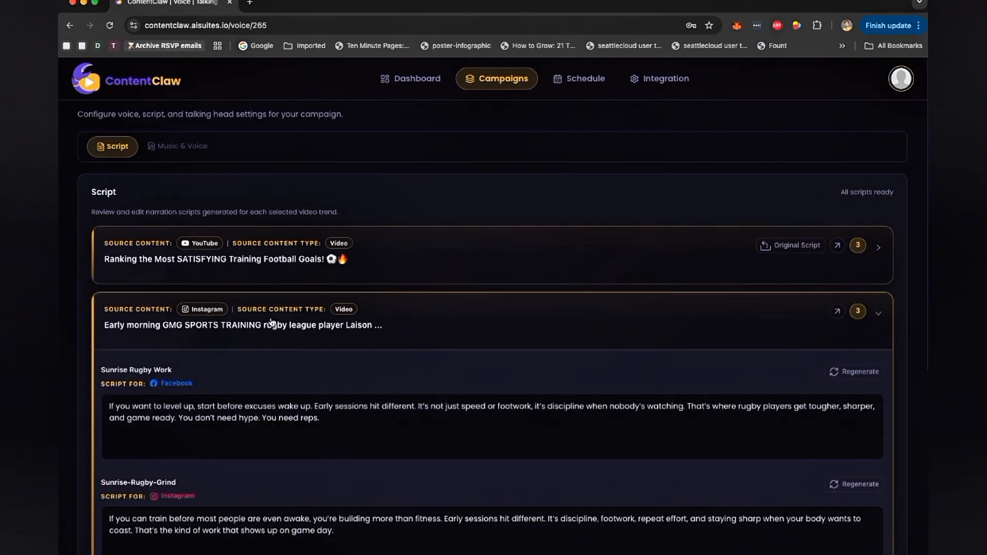
{"action": "left_click", "coordinate": [270, 326]}
{"action": "left_click", "coordinate": [415, 392]}
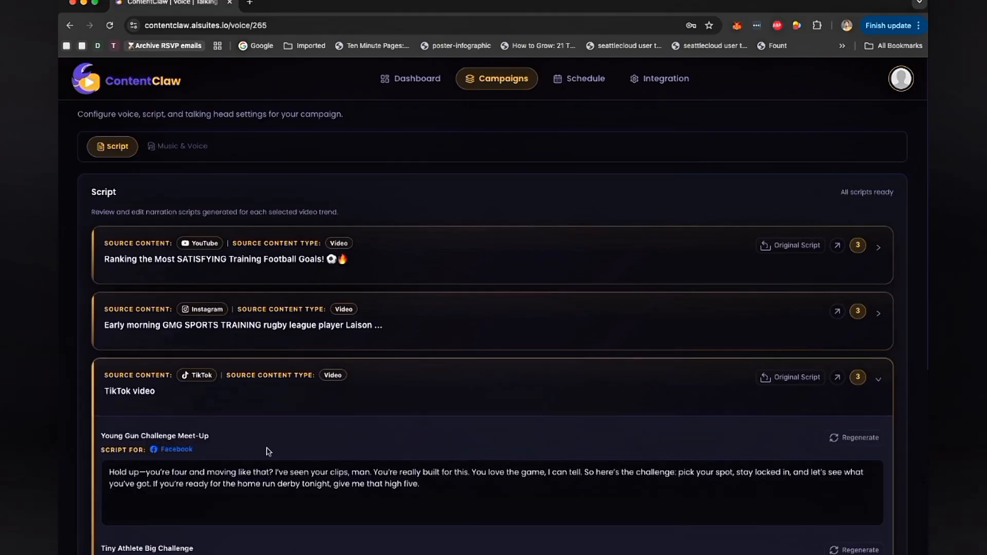
{"action": "left_click", "coordinate": [396, 392]}
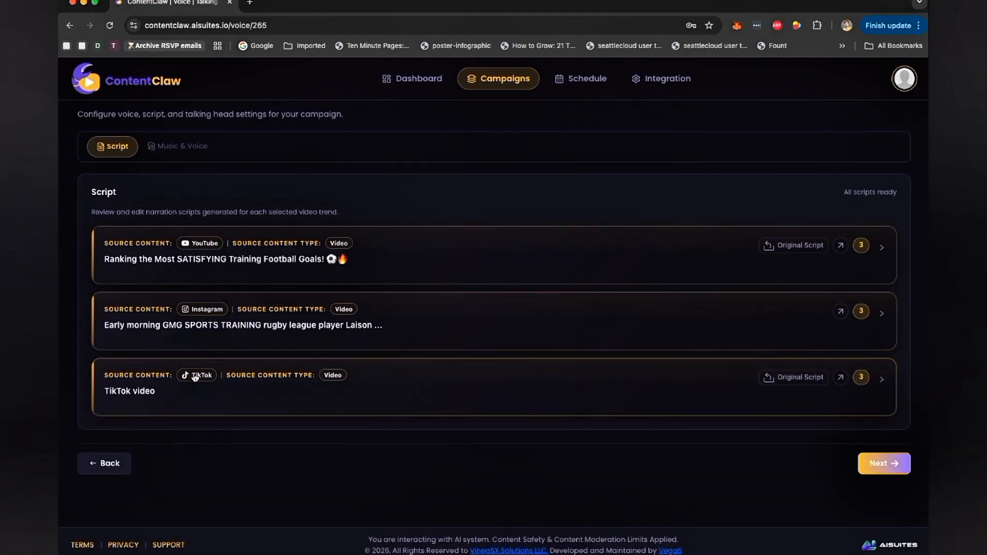
- Continue to the Music & Voice settings, browse the AI voices, and generate the campaign content with Charlotte and Wedding-01
{"action": "left_click", "coordinate": [894, 463]}
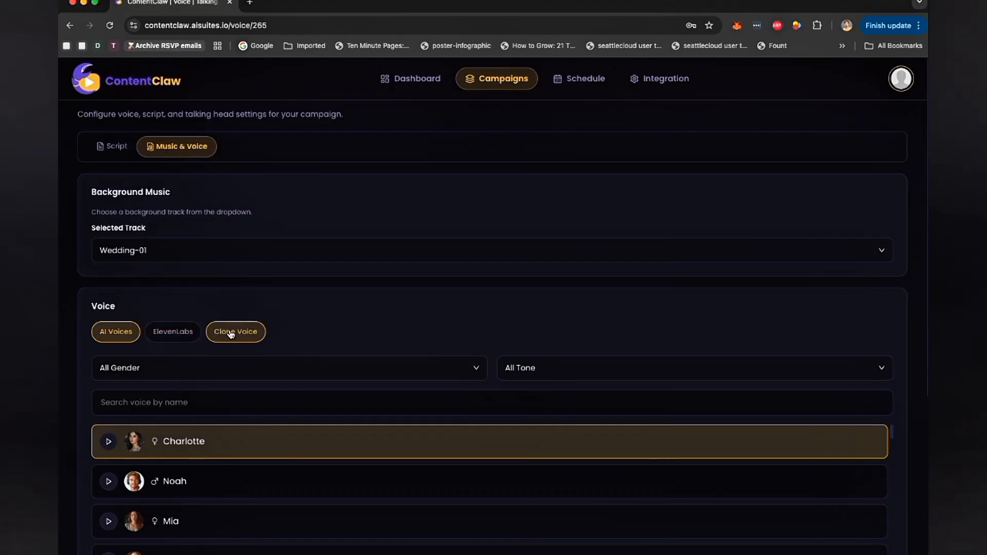
{"action": "scroll", "coordinate": [437, 302], "scroll_direction": "down", "scroll_amount": 2}
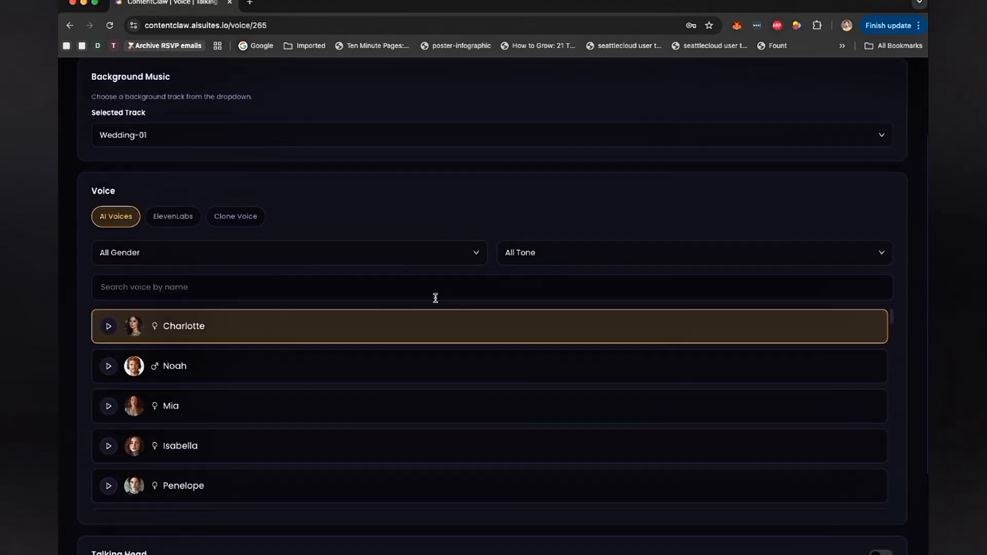
{"action": "scroll", "coordinate": [435, 298], "scroll_direction": "down", "scroll_amount": 2}
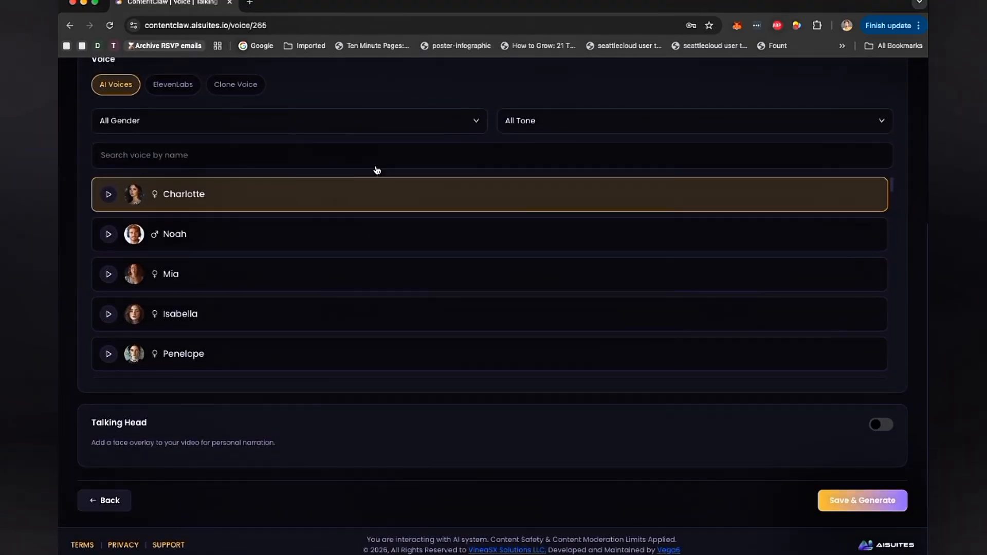
{"action": "left_click", "coordinate": [463, 123]}
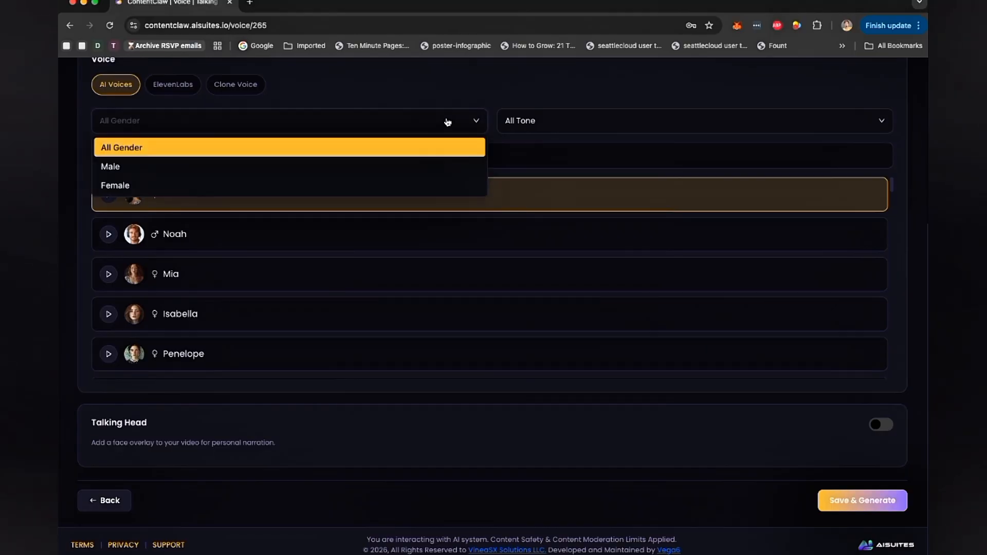
{"action": "scroll", "coordinate": [481, 91], "scroll_direction": "up", "scroll_amount": 3}
{"action": "scroll", "coordinate": [482, 89], "scroll_direction": "up", "scroll_amount": 1}
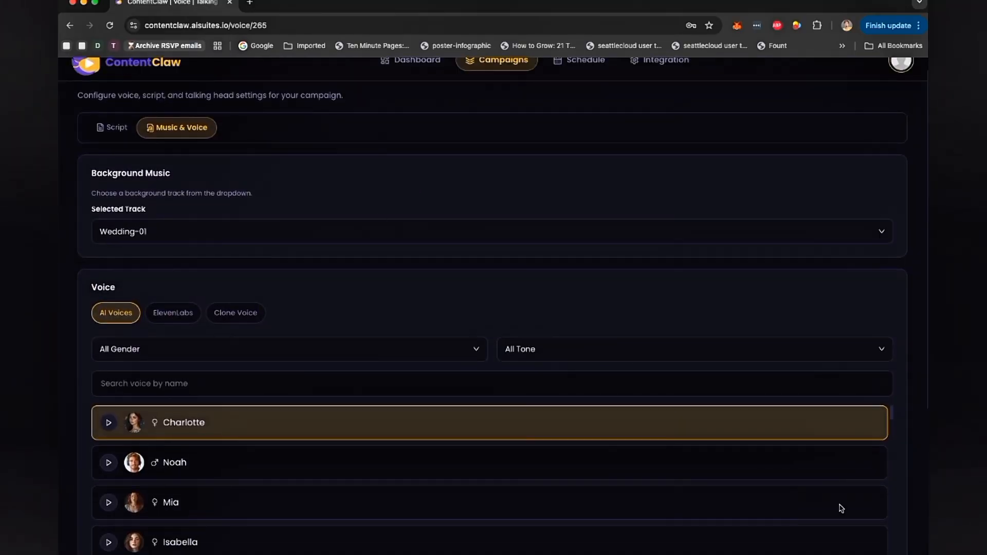
{"action": "scroll", "coordinate": [841, 508], "scroll_direction": "down", "scroll_amount": 4}
{"action": "scroll", "coordinate": [904, 325], "scroll_direction": "down", "scroll_amount": 5}
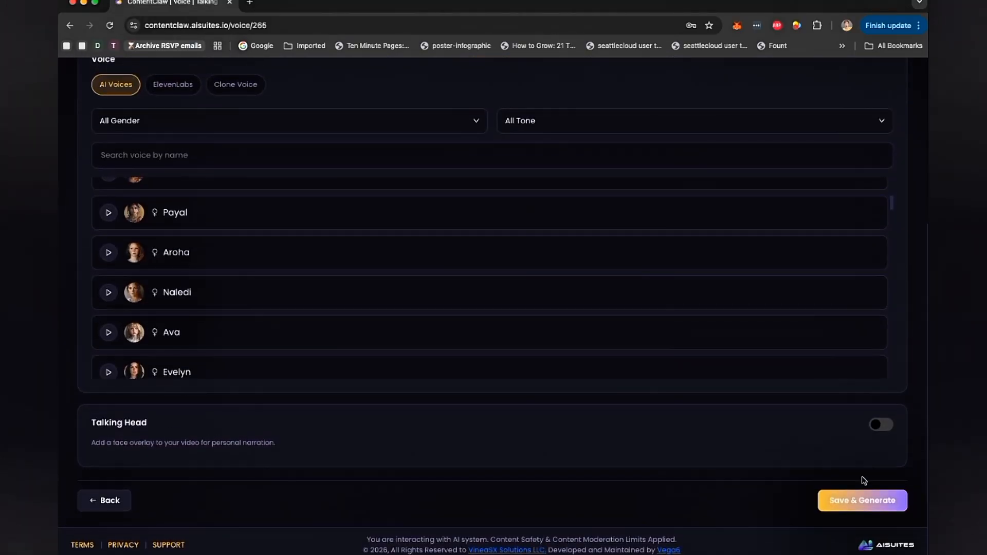
{"action": "left_click", "coordinate": [865, 493]}
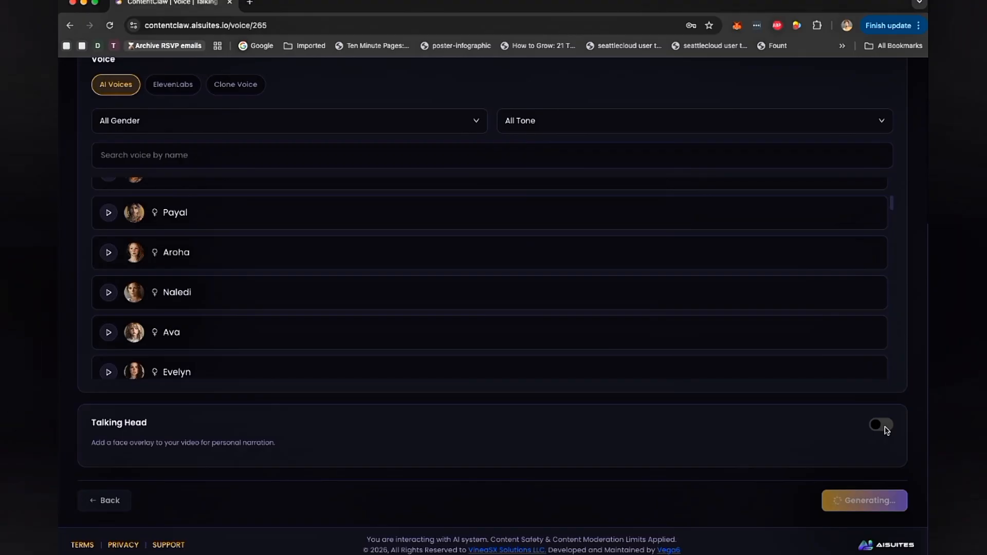
{"action": "scroll", "coordinate": [885, 429], "scroll_direction": "up", "scroll_amount": 2}
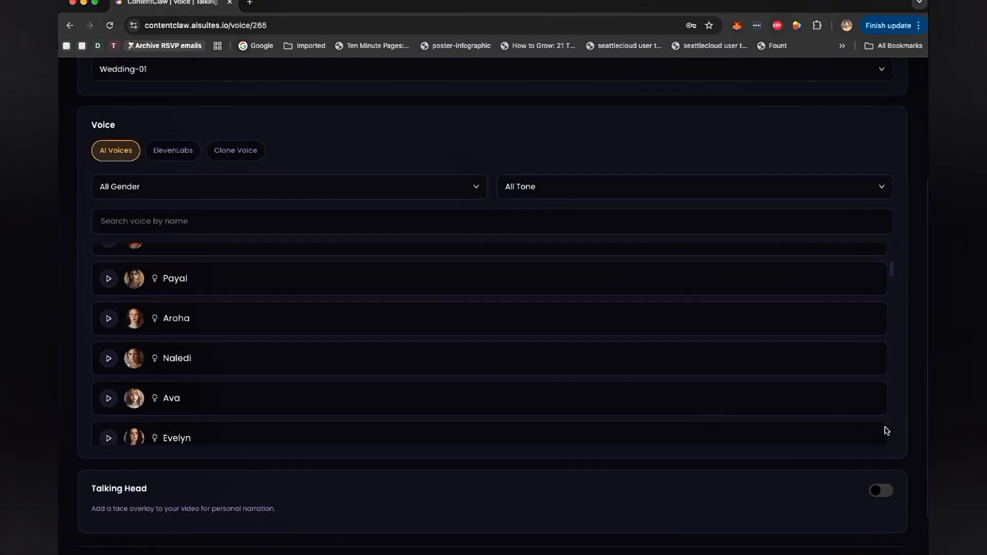
{"action": "scroll", "coordinate": [786, 414], "scroll_direction": "down", "scroll_amount": 5}
{"action": "scroll", "coordinate": [818, 502], "scroll_direction": "down", "scroll_amount": 2}
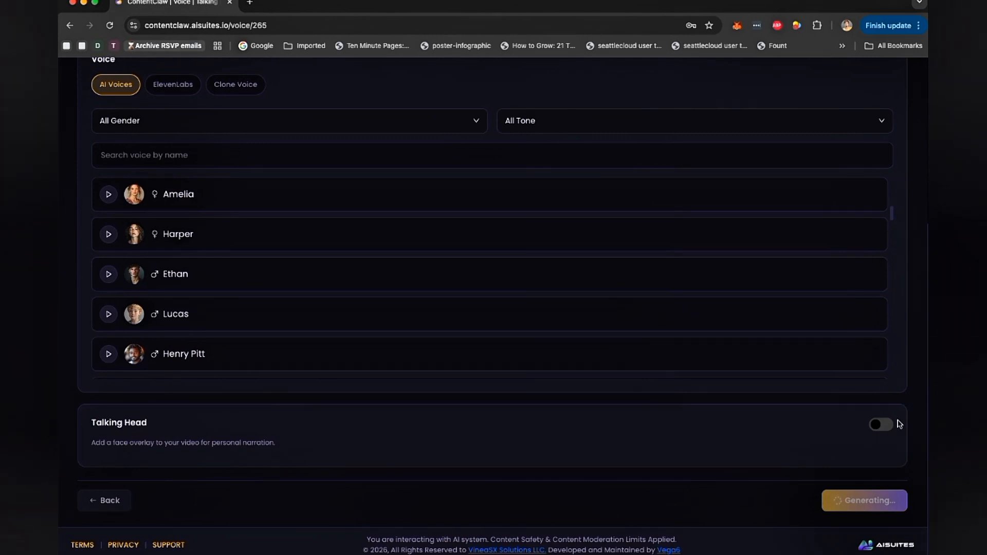
{"action": "scroll", "coordinate": [902, 400], "scroll_direction": "up", "scroll_amount": 5}
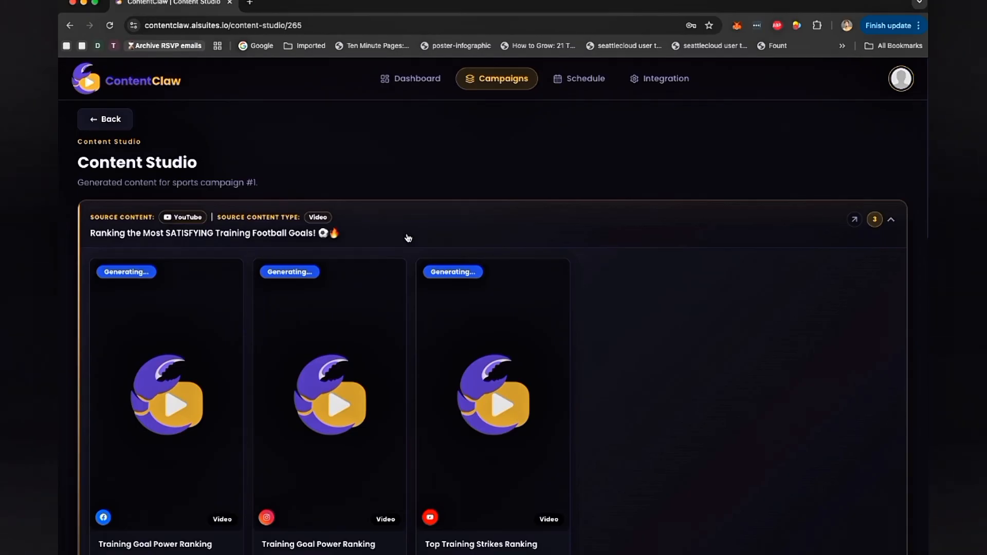
- Collapse and re-expand the trend cards in Content Studio to check each trend's generating videos
{"action": "left_click", "coordinate": [449, 227]}
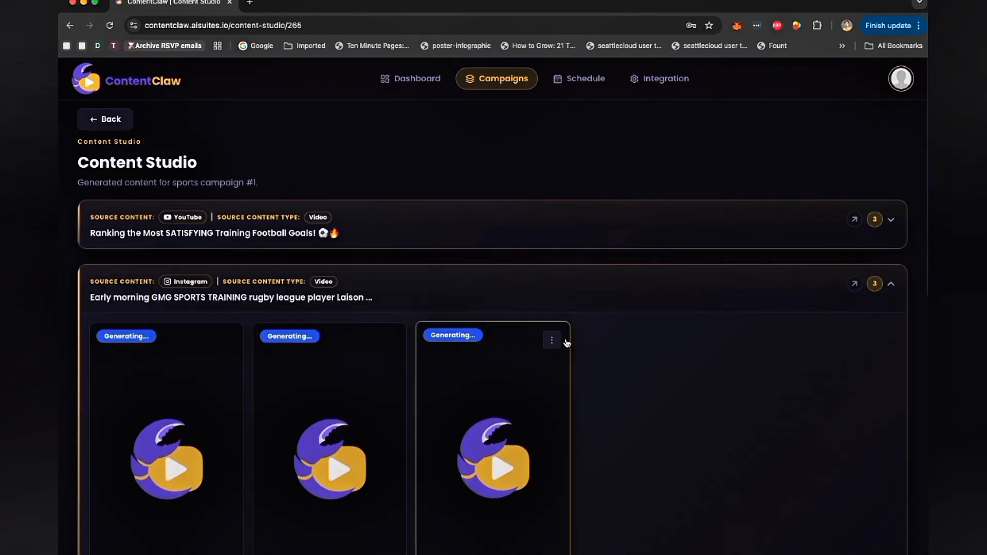
{"action": "left_click", "coordinate": [452, 287]}
{"action": "scroll", "coordinate": [451, 286], "scroll_direction": "down", "scroll_amount": 2}
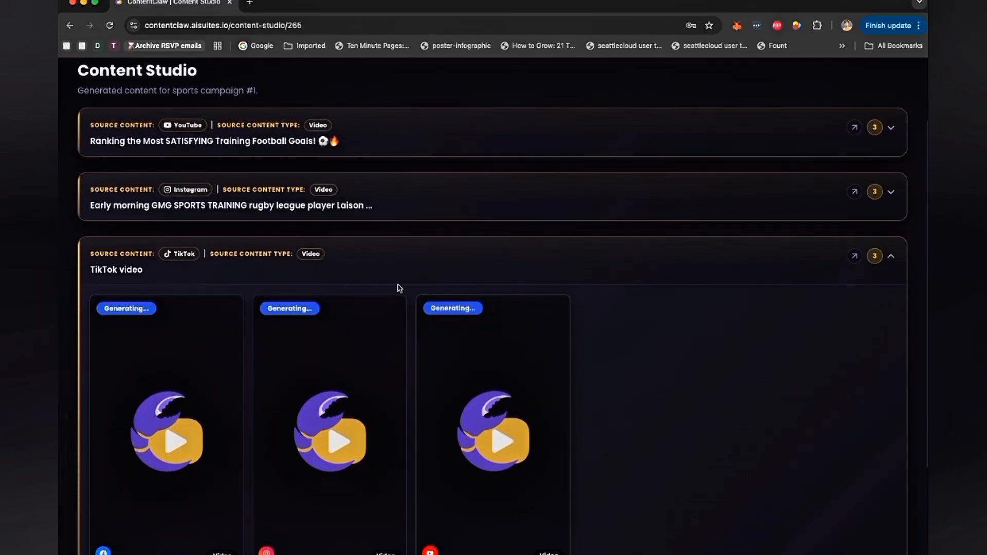
{"action": "scroll", "coordinate": [366, 283], "scroll_direction": "down", "scroll_amount": 2}
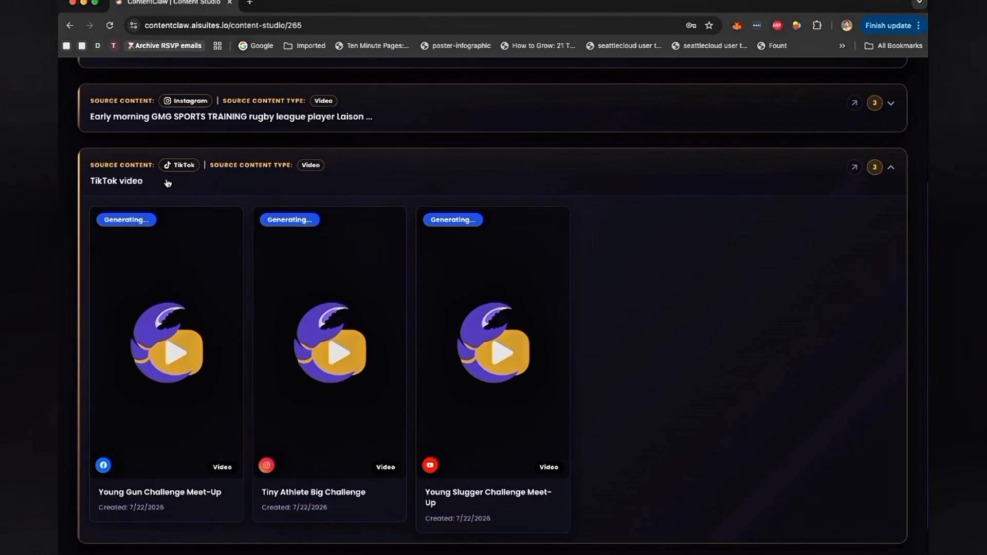
{"action": "left_click", "coordinate": [408, 176]}
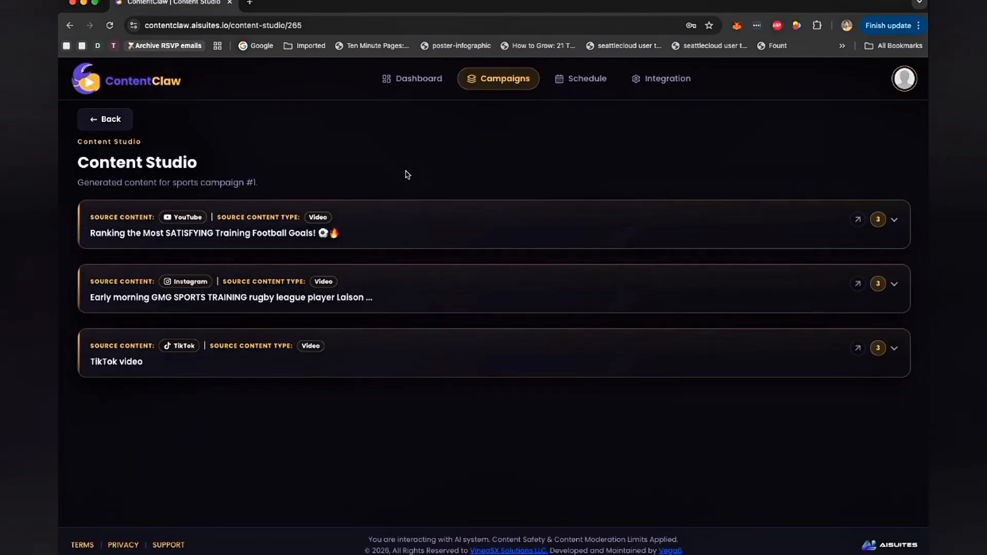
{"action": "left_click", "coordinate": [404, 229]}
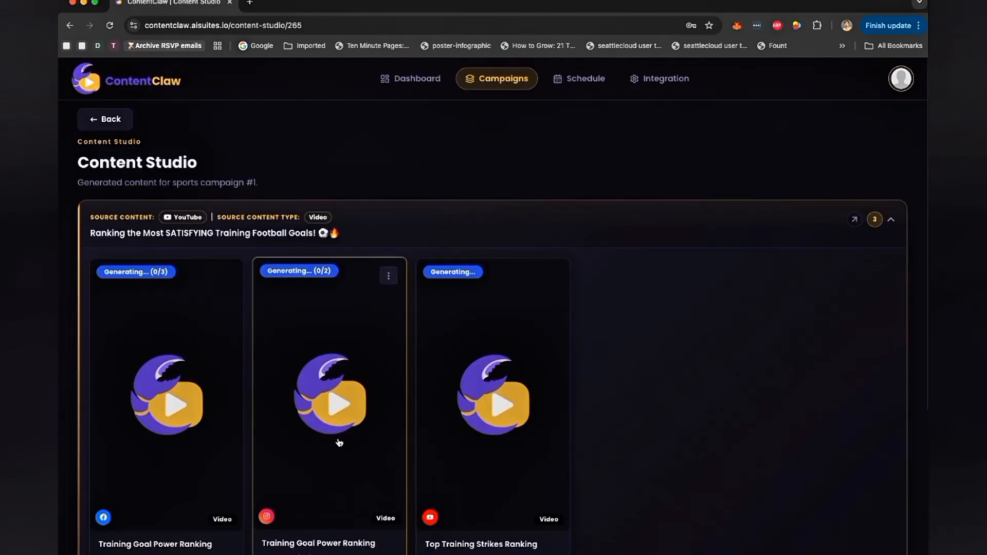
{"action": "scroll", "coordinate": [339, 442], "scroll_direction": "down", "scroll_amount": 2}
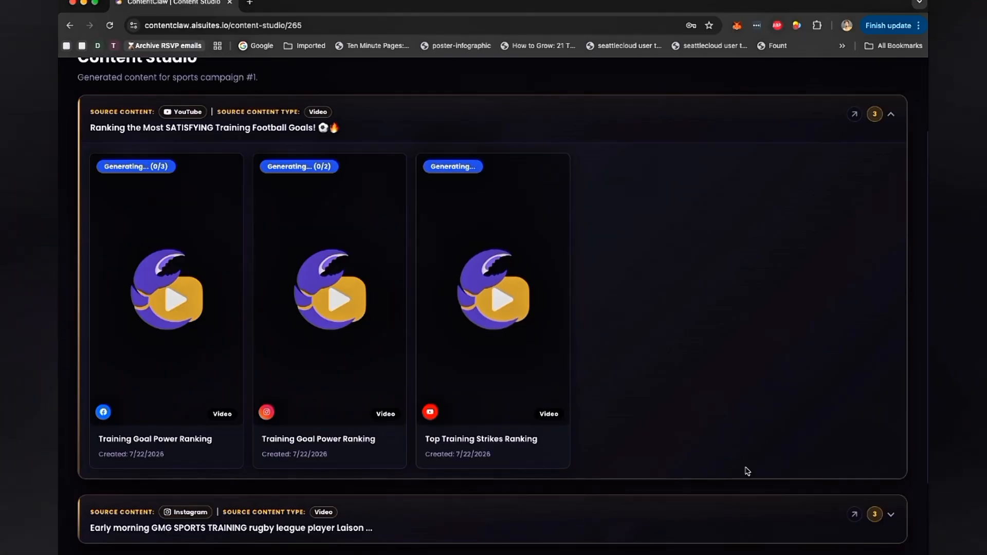
- Expand every trend card and scroll through the generated Facebook, Instagram and YouTube videos for each trend
{"action": "left_click", "coordinate": [784, 507]}
{"action": "scroll", "coordinate": [785, 508], "scroll_direction": "down", "scroll_amount": 4}
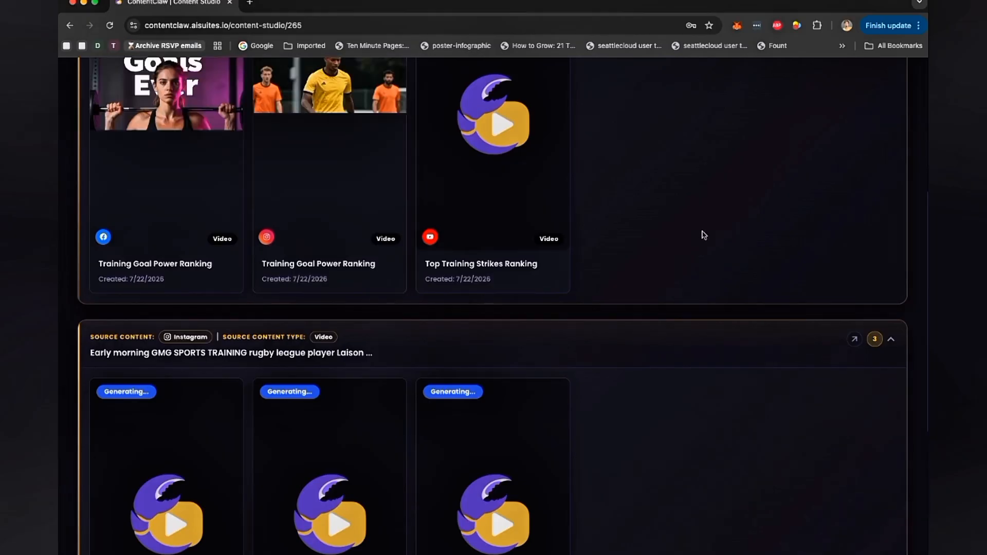
{"action": "scroll", "coordinate": [701, 232], "scroll_direction": "down", "scroll_amount": 5}
{"action": "left_click", "coordinate": [637, 483]}
{"action": "scroll", "coordinate": [696, 422], "scroll_direction": "down", "scroll_amount": 6}
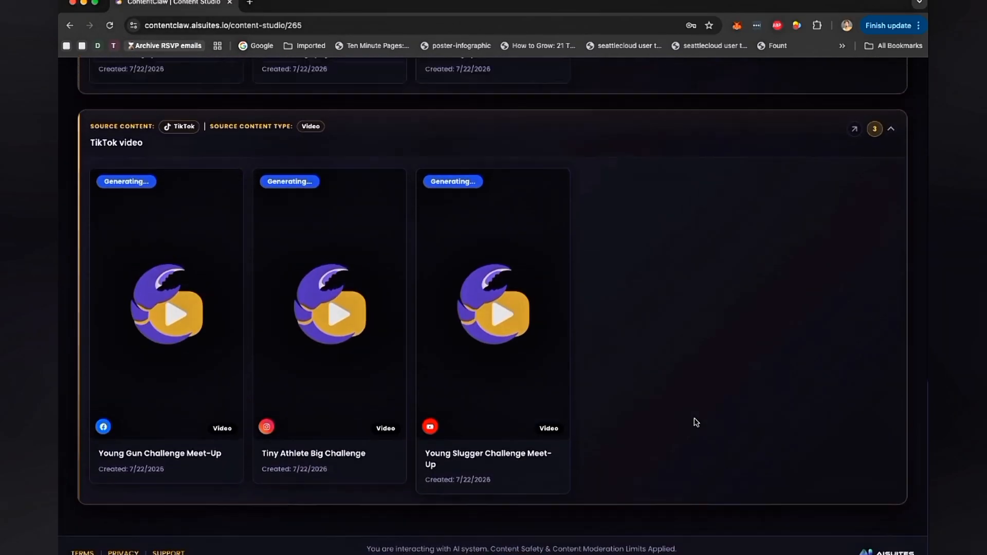
{"action": "scroll", "coordinate": [696, 423], "scroll_direction": "up", "scroll_amount": 15}
{"action": "scroll", "coordinate": [696, 423], "scroll_direction": "down", "scroll_amount": 1}
{"action": "scroll", "coordinate": [697, 423], "scroll_direction": "down", "scroll_amount": 1}
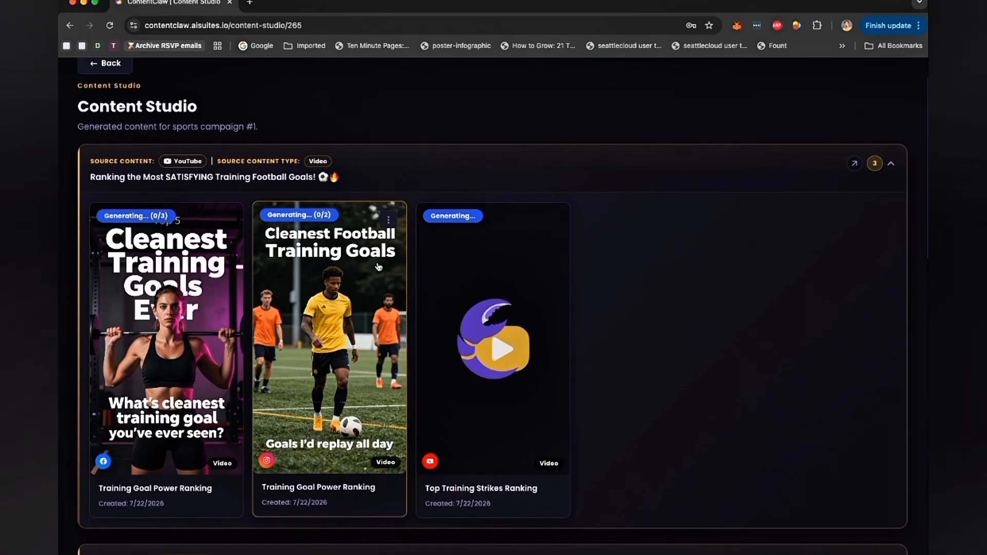
{"action": "left_click", "coordinate": [226, 220]}
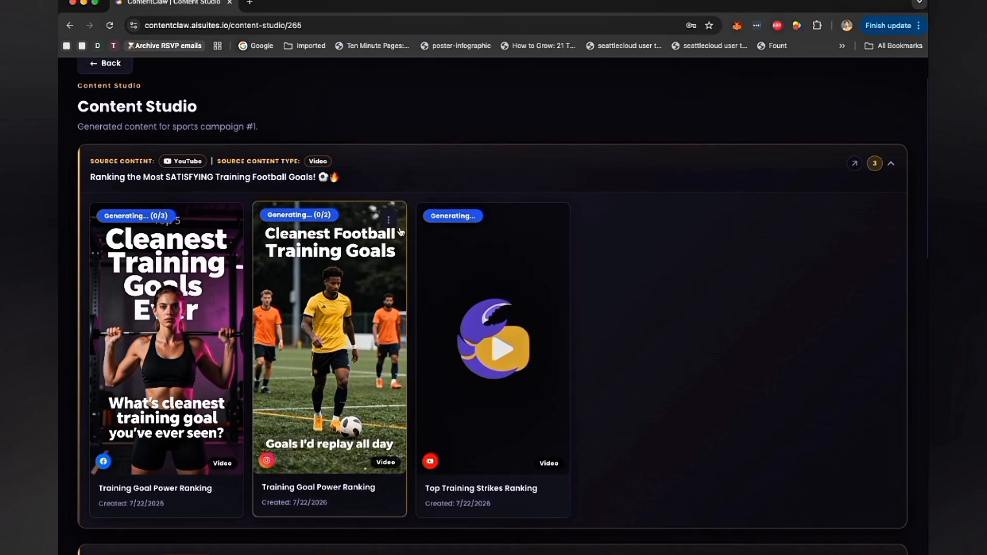
{"action": "scroll", "coordinate": [479, 293], "scroll_direction": "down", "scroll_amount": 10}
{"action": "scroll", "coordinate": [511, 328], "scroll_direction": "down", "scroll_amount": 5}
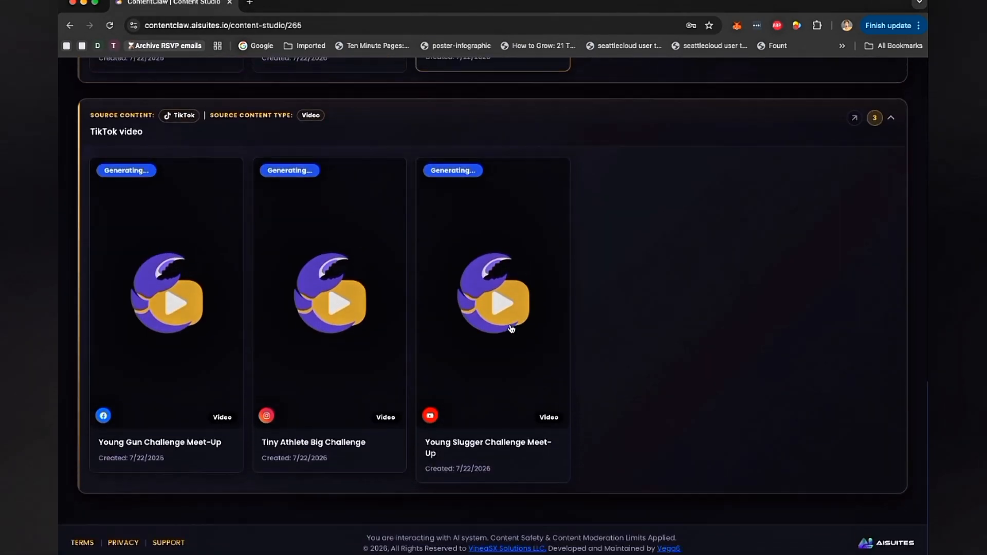
{"action": "scroll", "coordinate": [511, 329], "scroll_direction": "up", "scroll_amount": 20}
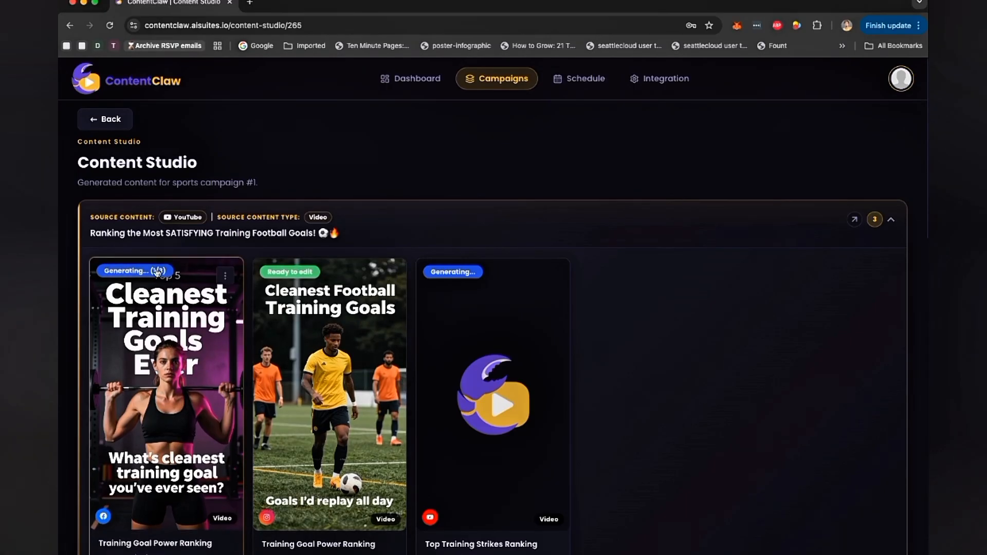
- Open the Instagram Training Goal Power Ranking video in the video editor and browse the media AI Gen, Library and Assets sections
{"action": "left_click", "coordinate": [387, 277]}
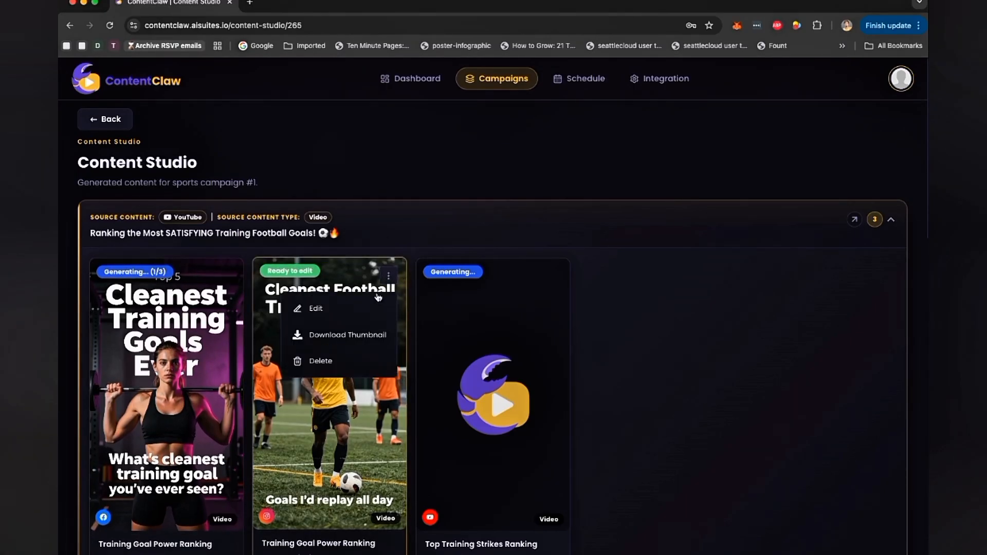
{"action": "left_click", "coordinate": [357, 307]}
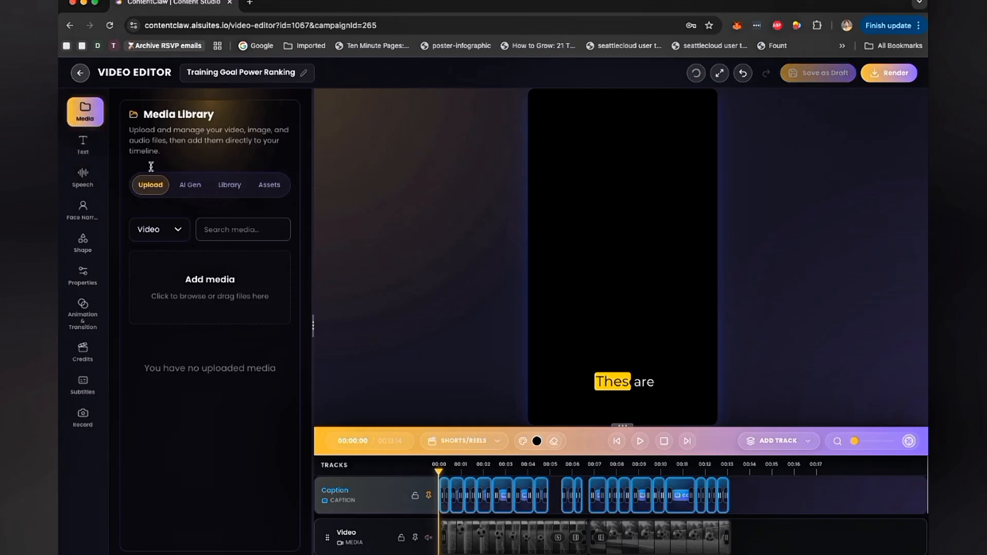
{"action": "left_click", "coordinate": [184, 190]}
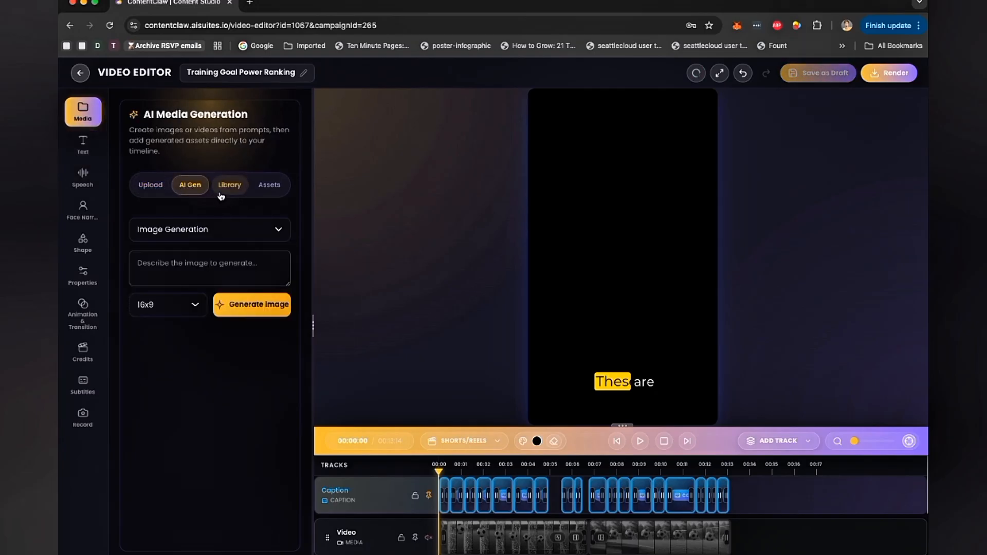
{"action": "left_click", "coordinate": [212, 229]}
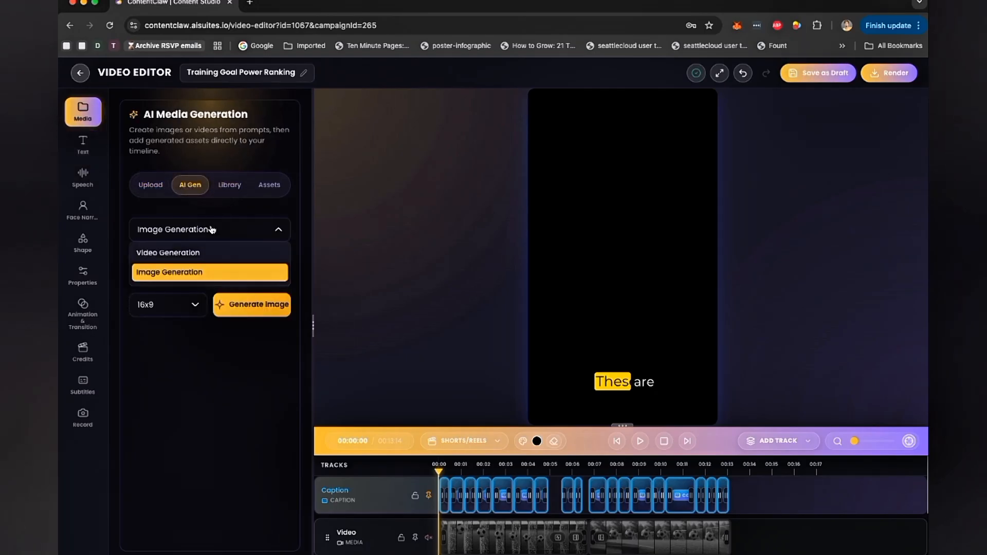
{"action": "left_click", "coordinate": [229, 185]}
{"action": "left_click", "coordinate": [270, 175]}
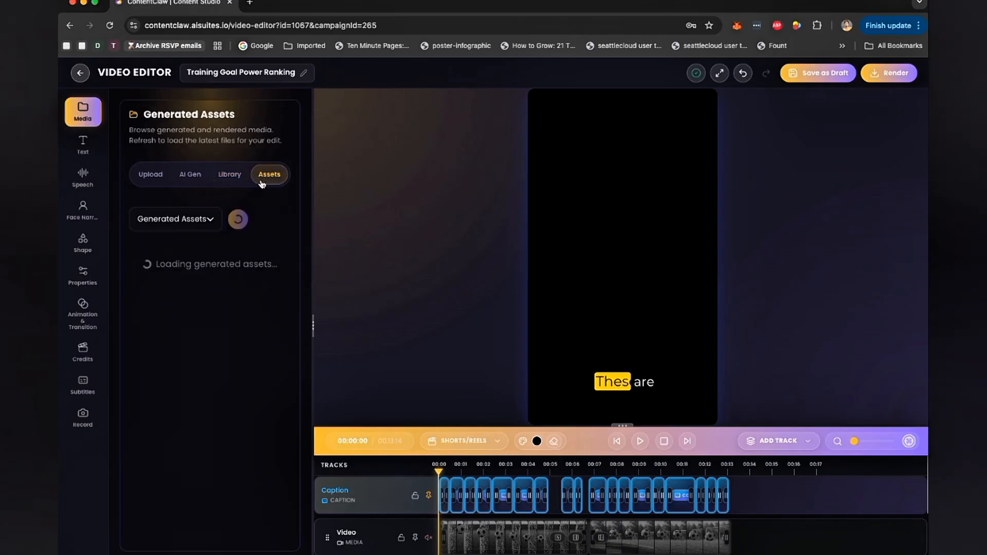
- Browse the editor's Text, Speech, Face narration, Shape, Animation, Credits and Subtitles panels, scrolling through the caption blocks
{"action": "left_click", "coordinate": [83, 145]}
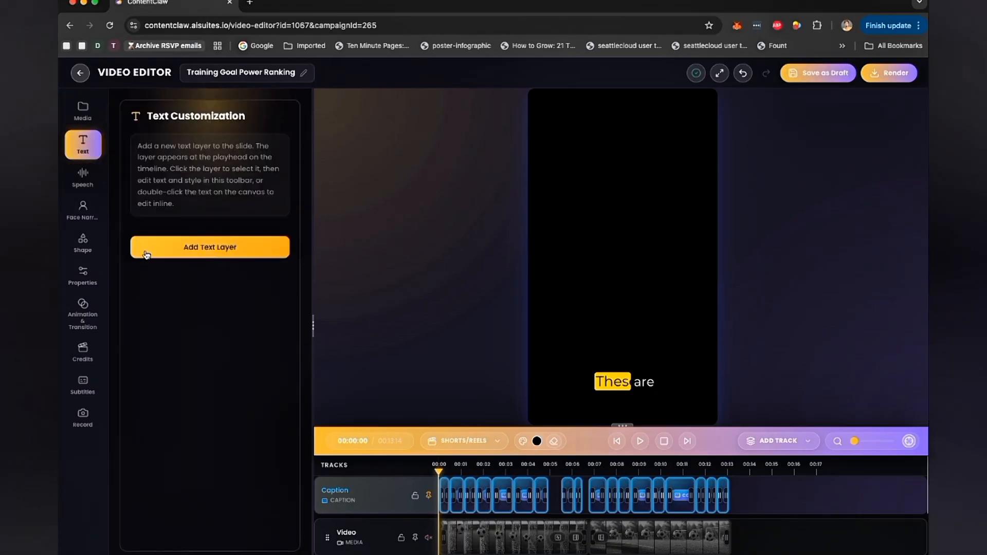
{"action": "left_click", "coordinate": [83, 176]}
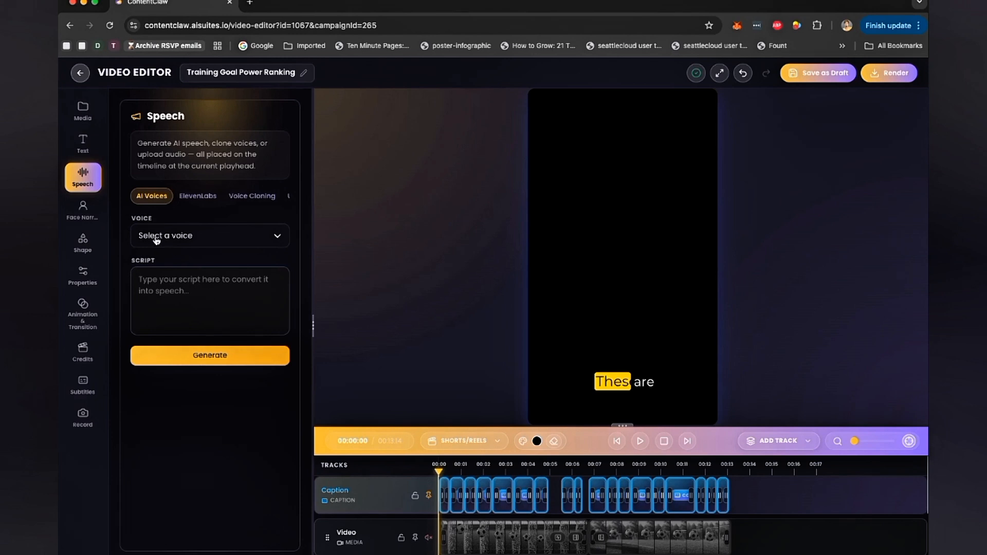
{"action": "left_click", "coordinate": [198, 196]}
{"action": "left_click", "coordinate": [83, 209]}
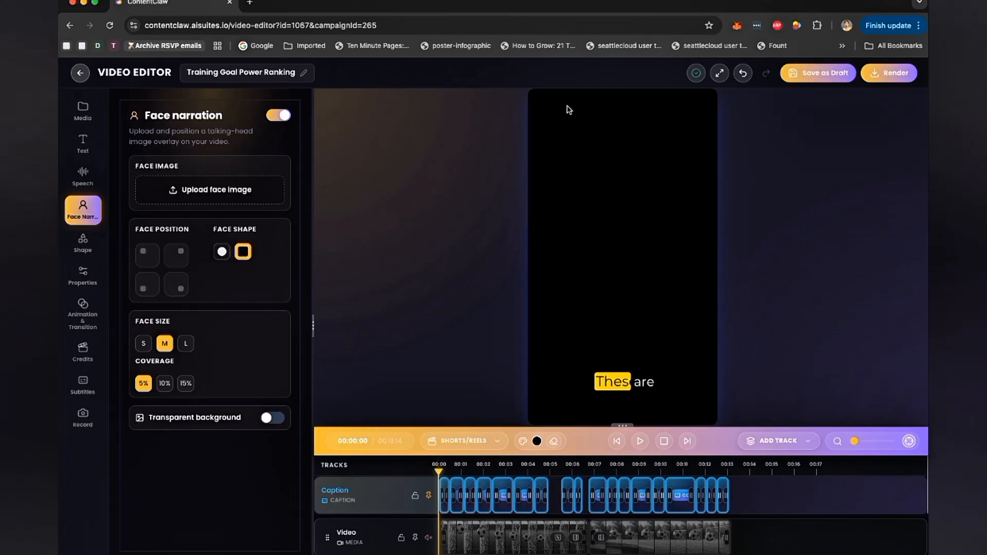
{"action": "left_click", "coordinate": [91, 246]}
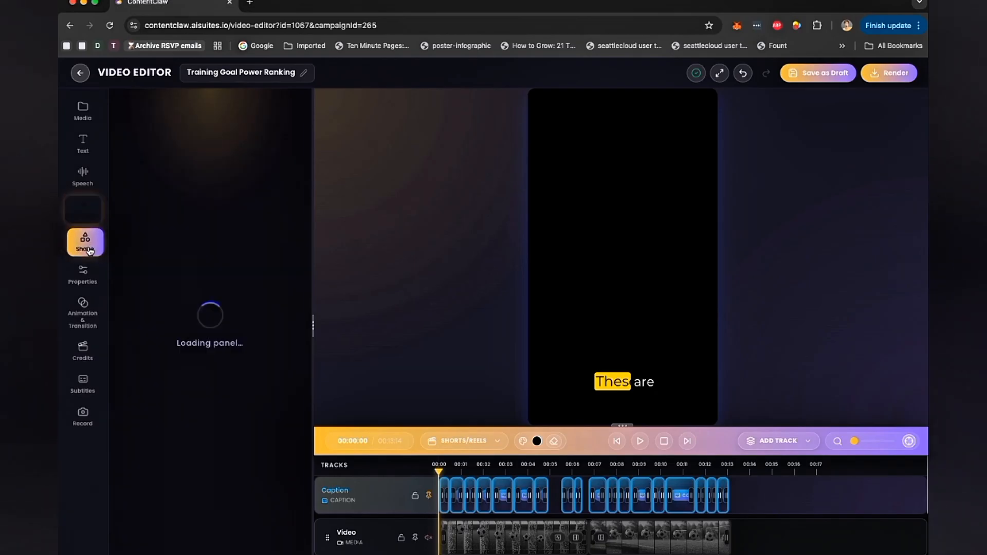
{"action": "left_click", "coordinate": [83, 314]}
{"action": "left_click", "coordinate": [84, 358]}
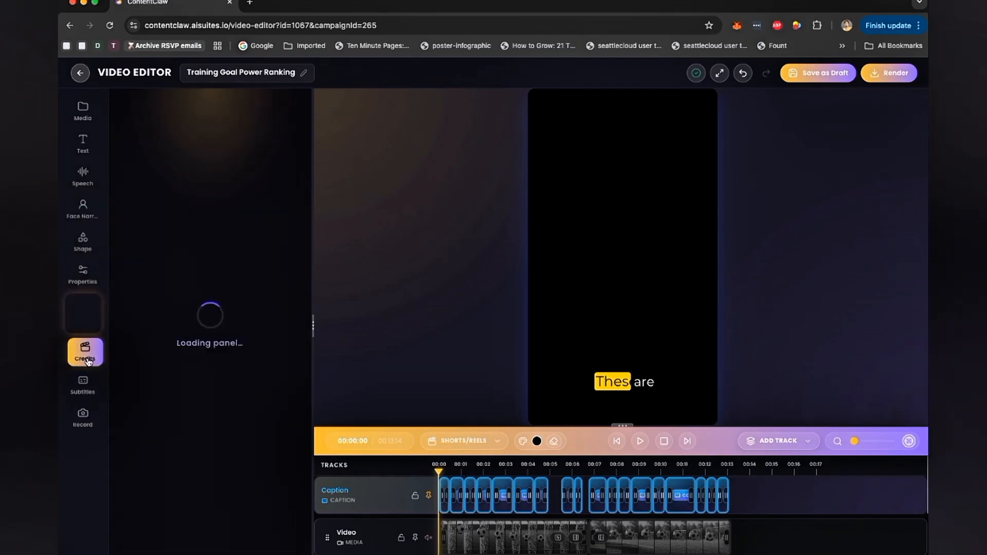
{"action": "left_click", "coordinate": [86, 394]}
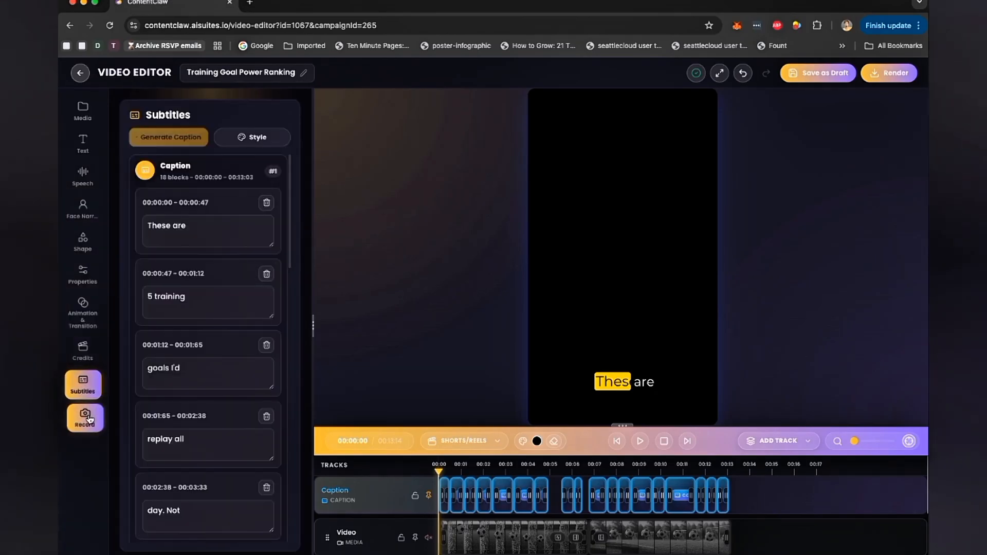
{"action": "scroll", "coordinate": [139, 371], "scroll_direction": "down", "scroll_amount": 15}
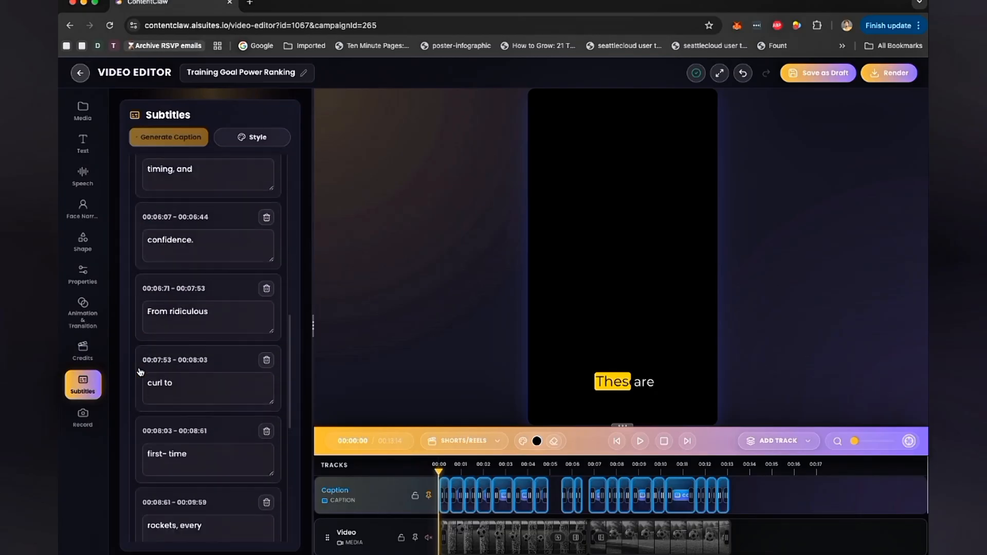
{"action": "left_click", "coordinate": [280, 135]}
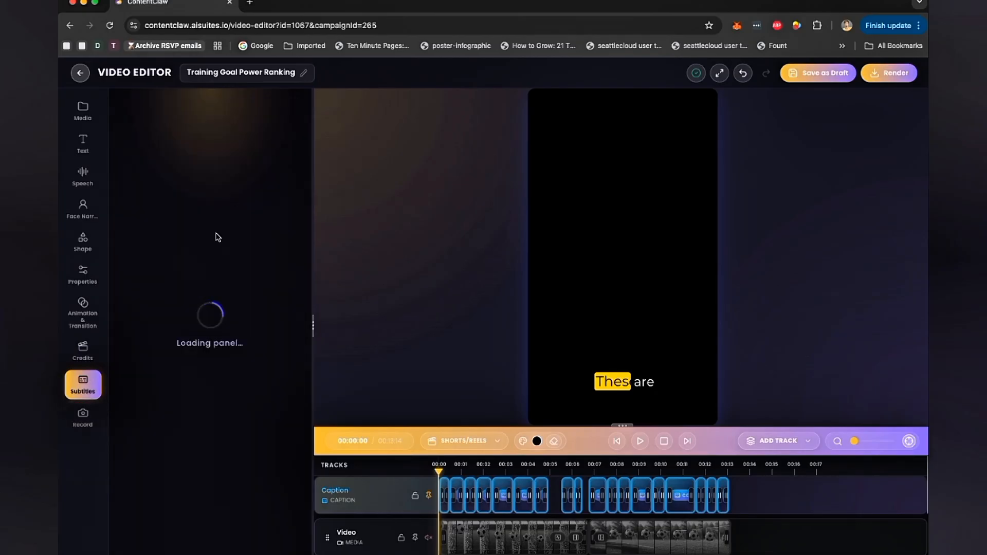
- Browse the subtitle caption styles and the Record panel, then return to the media assets
{"action": "scroll", "coordinate": [220, 311], "scroll_direction": "down", "scroll_amount": 5}
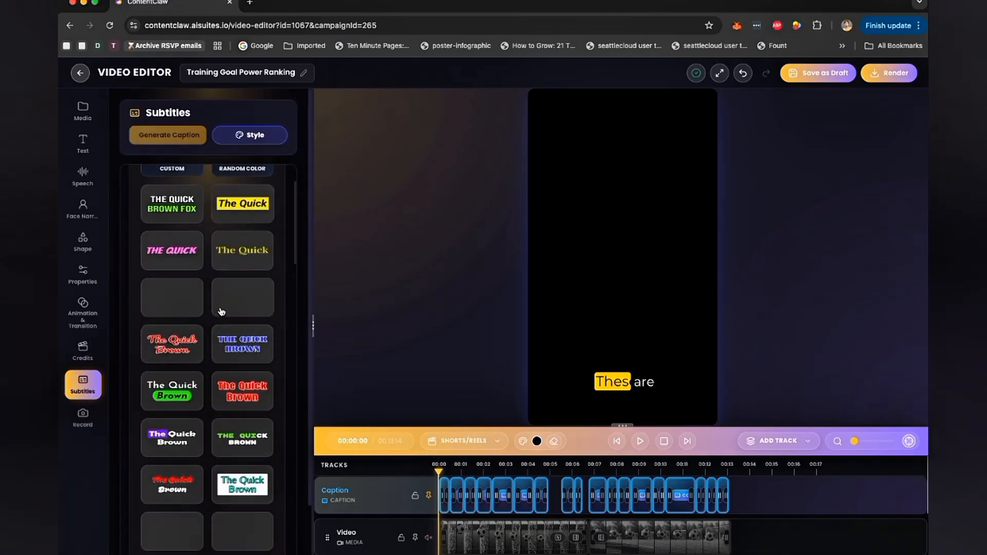
{"action": "scroll", "coordinate": [221, 311], "scroll_direction": "up", "scroll_amount": 5}
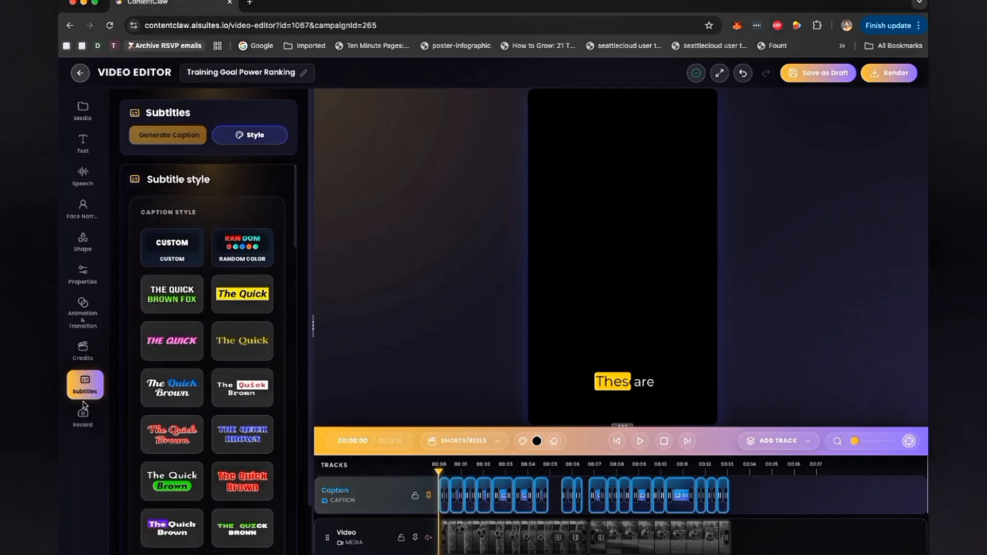
{"action": "left_click", "coordinate": [85, 418]}
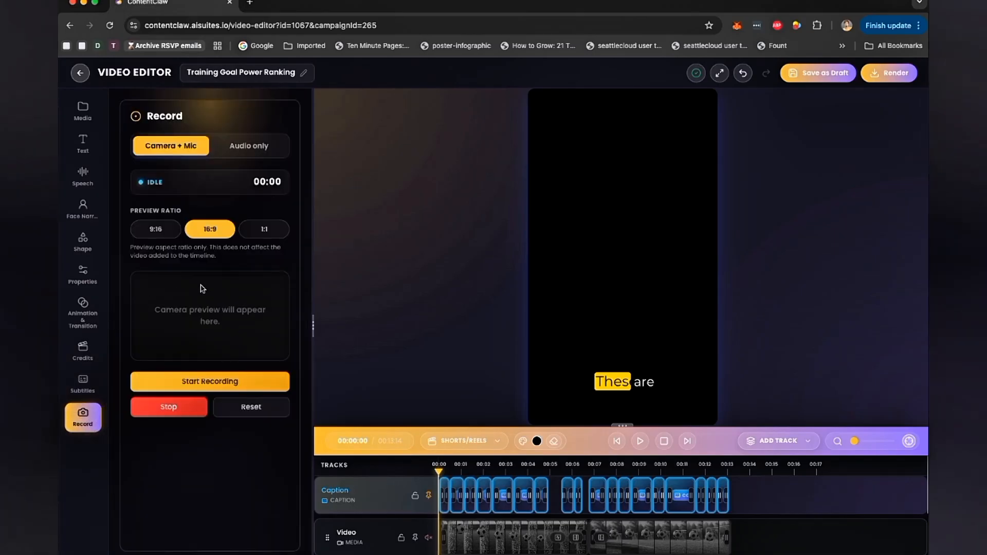
{"action": "left_click", "coordinate": [85, 111]}
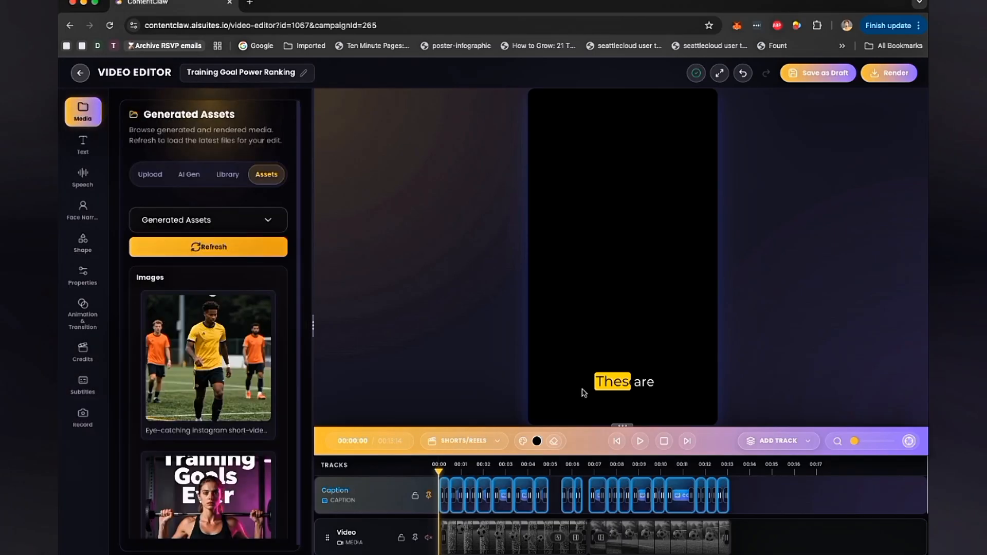
- Play the video preview in the editor and render the Training Goal Power Ranking video
{"action": "left_click", "coordinate": [639, 440]}
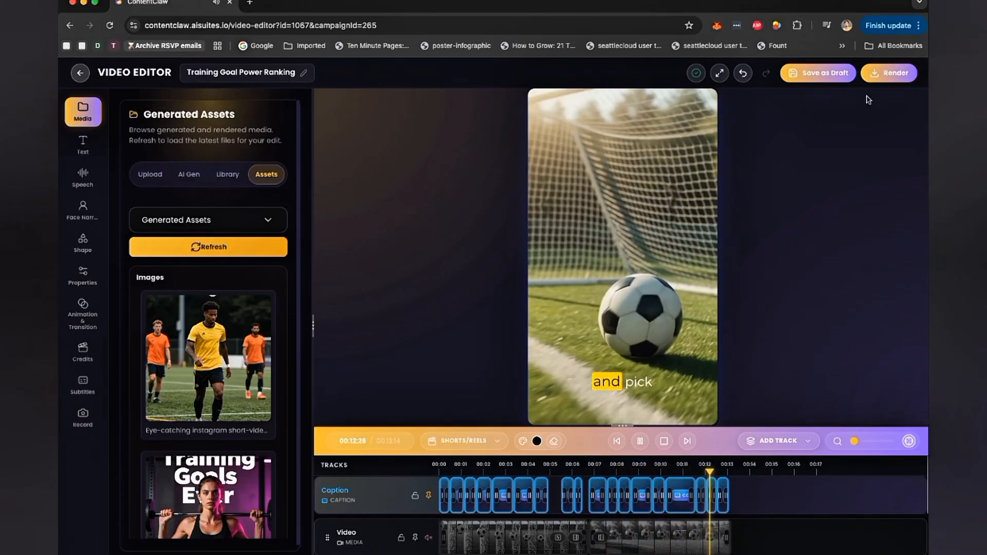
{"action": "left_click", "coordinate": [888, 73]}
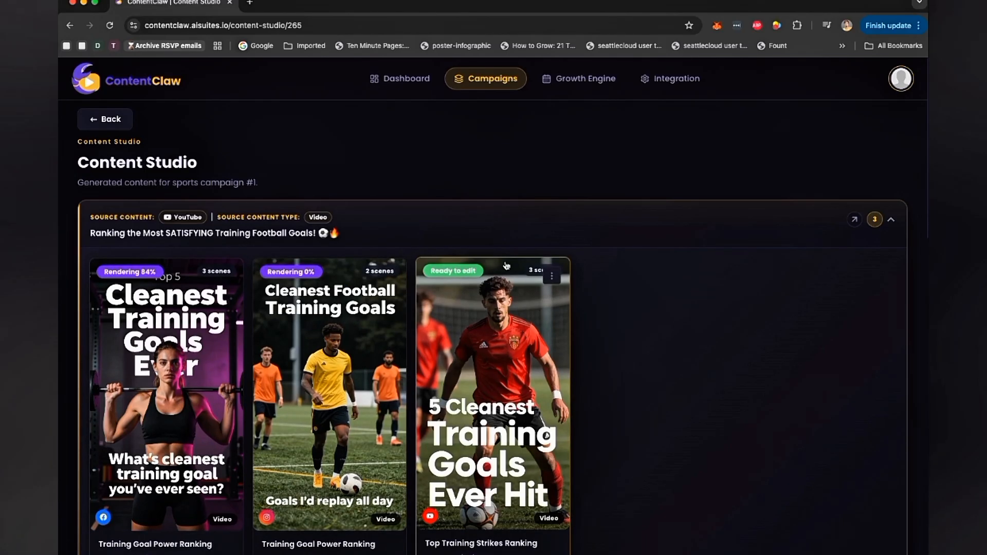
- Check the rendering progress in Content Studio and open the Growth Engine schedule calendar
{"action": "scroll", "coordinate": [581, 305], "scroll_direction": "down", "scroll_amount": 15}
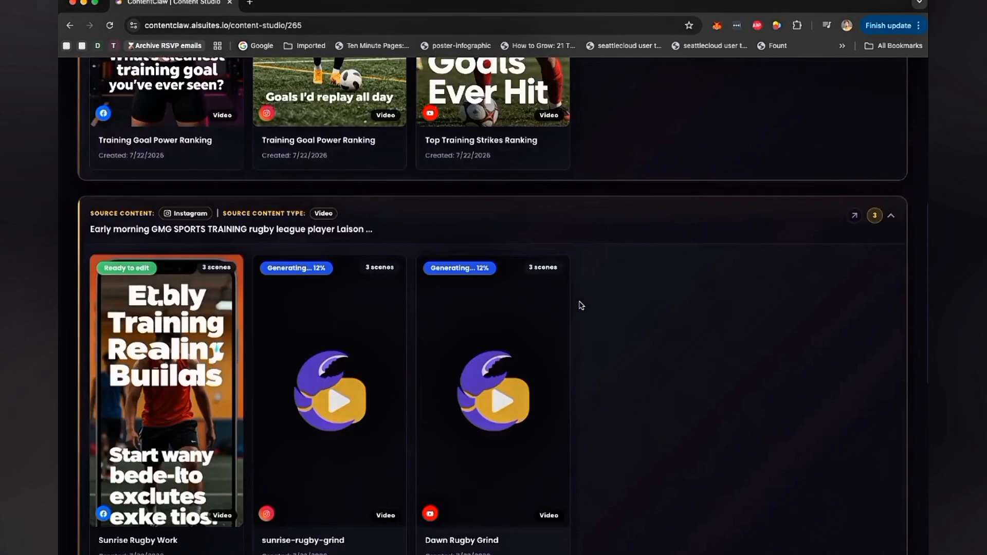
{"action": "scroll", "coordinate": [580, 305], "scroll_direction": "up", "scroll_amount": 12}
{"action": "scroll", "coordinate": [581, 305], "scroll_direction": "up", "scroll_amount": 5}
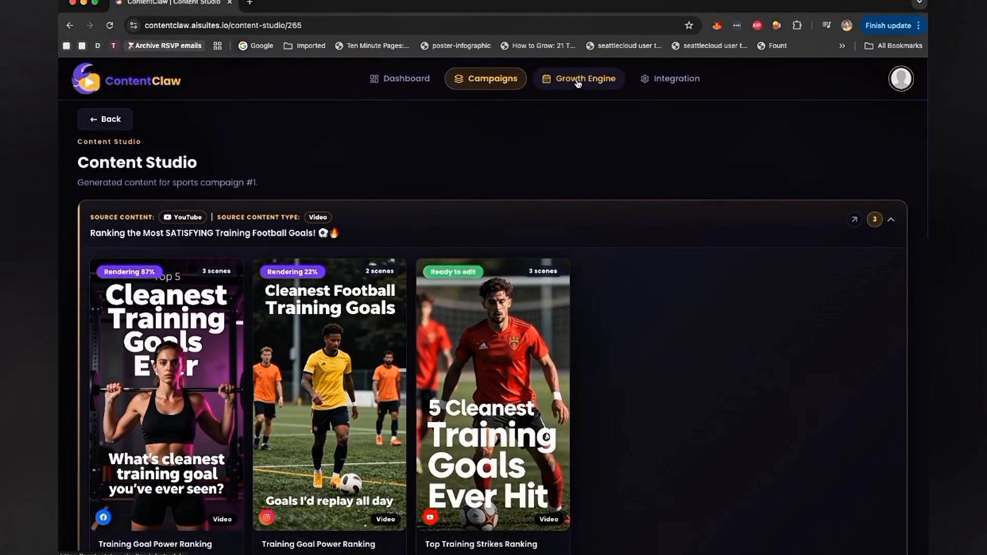
{"action": "left_click", "coordinate": [578, 83]}
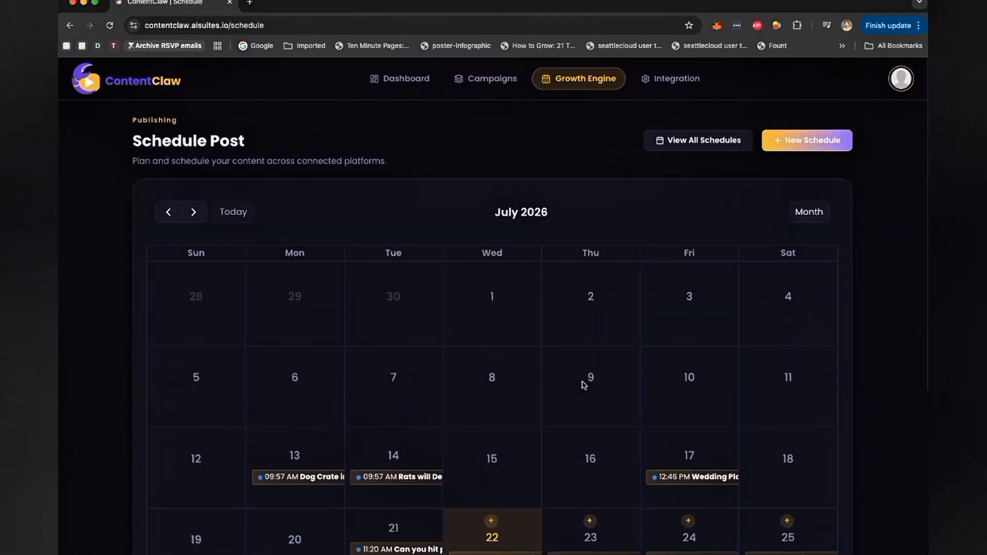
{"action": "scroll", "coordinate": [574, 358], "scroll_direction": "down", "scroll_amount": 2}
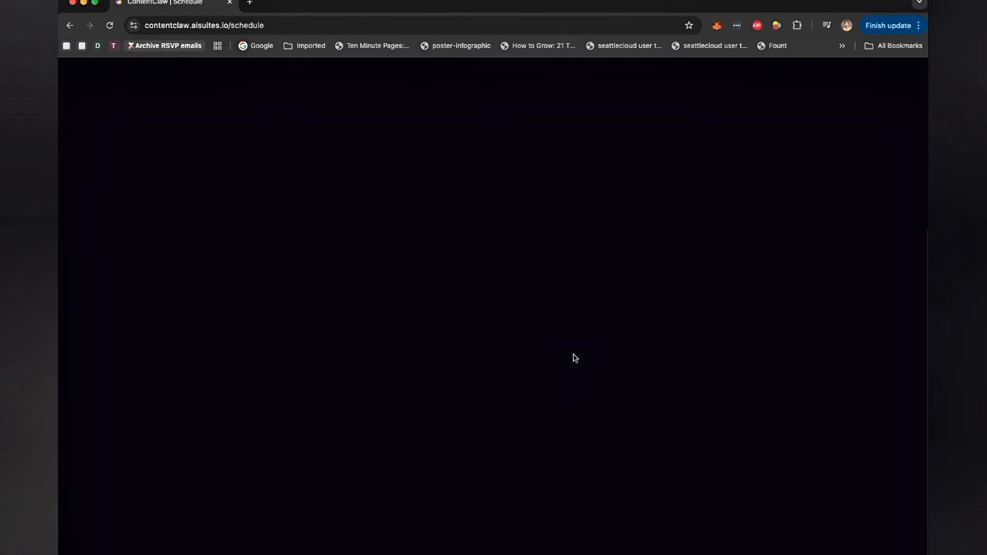
{"action": "scroll", "coordinate": [575, 358], "scroll_direction": "down", "scroll_amount": 5}
{"action": "scroll", "coordinate": [575, 358], "scroll_direction": "up", "scroll_amount": 5}
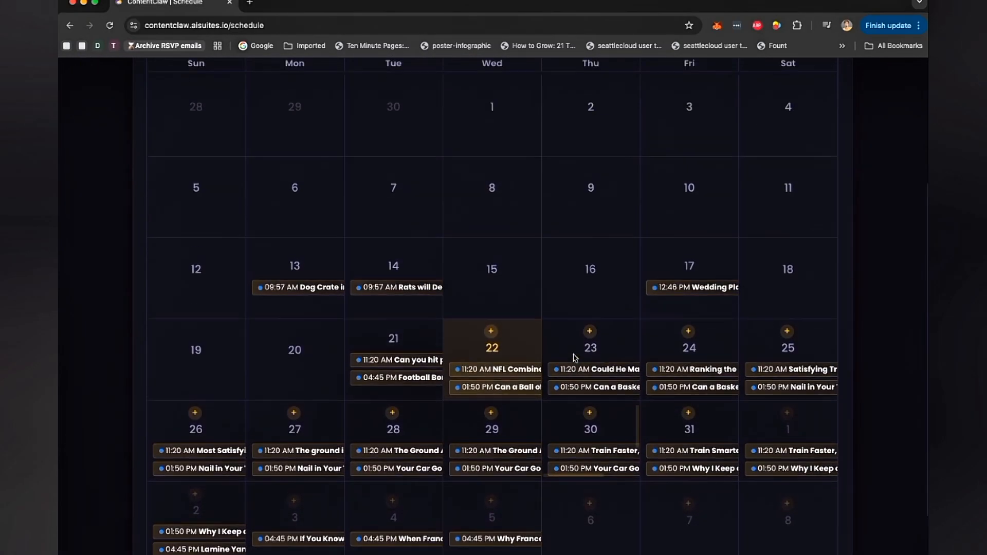
- Start a new schedule for sports campaign #1 and review its content and integration options before closing the dialog
{"action": "left_click", "coordinate": [813, 141]}
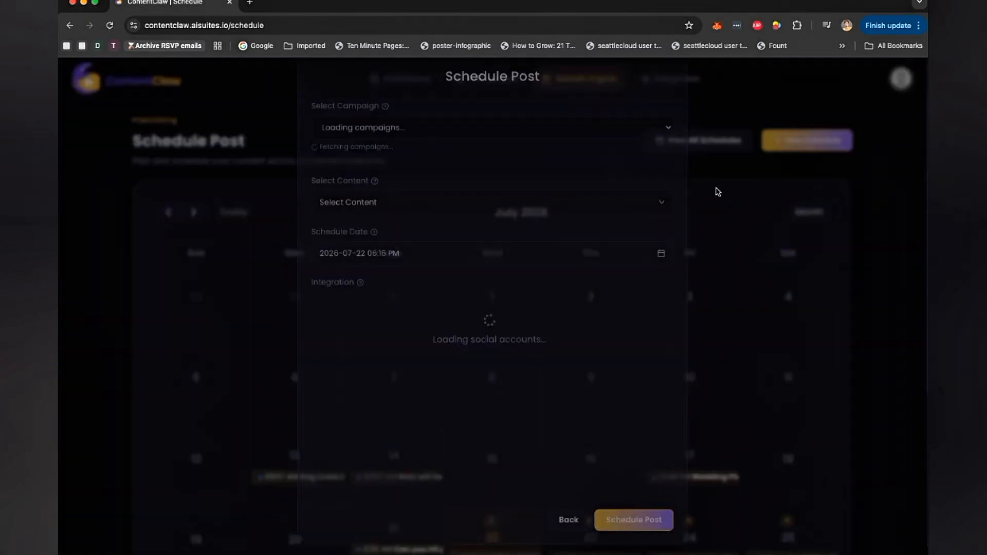
{"action": "left_click", "coordinate": [450, 151]}
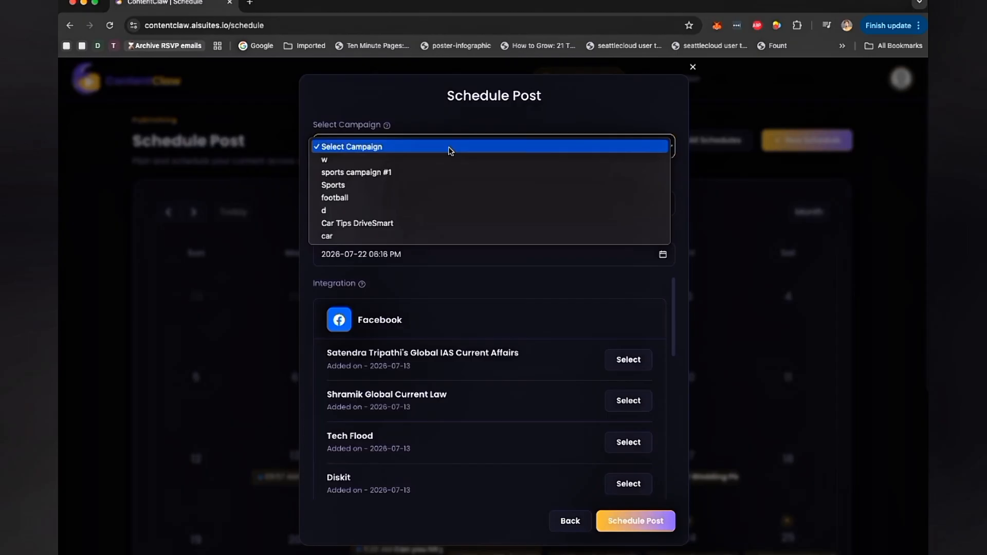
{"action": "left_click", "coordinate": [443, 174]}
{"action": "left_click", "coordinate": [413, 209]}
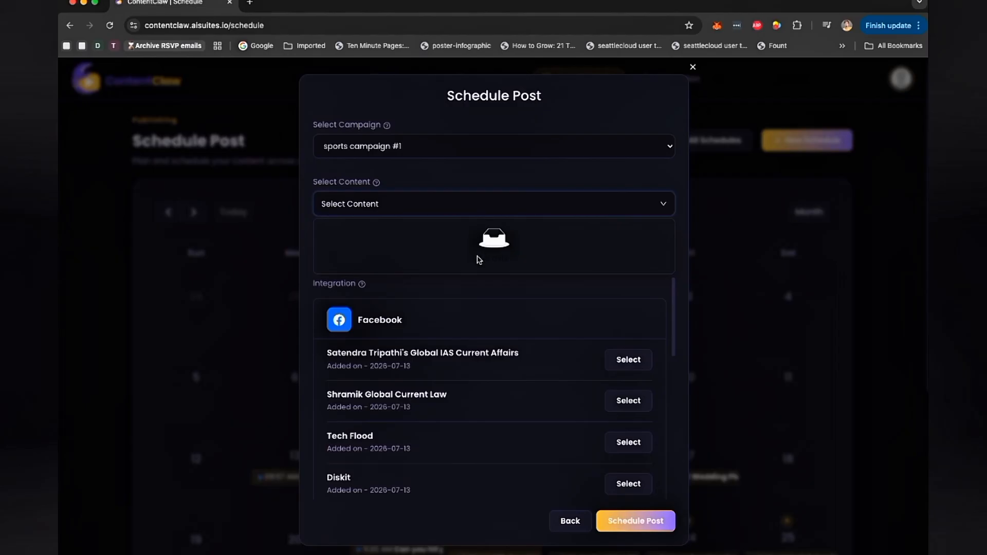
{"action": "left_click", "coordinate": [483, 172]}
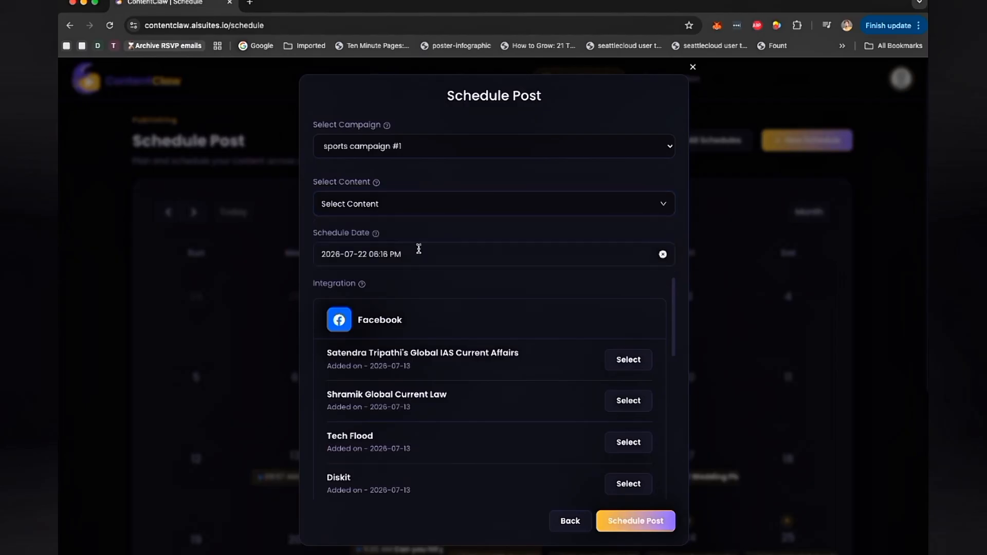
{"action": "scroll", "coordinate": [507, 320], "scroll_direction": "down", "scroll_amount": 3}
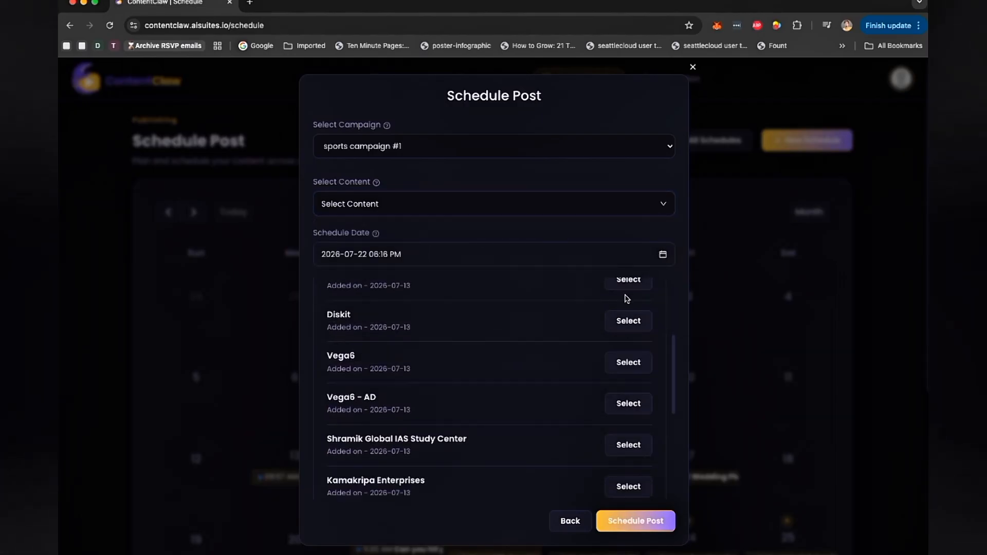
{"action": "scroll", "coordinate": [626, 308], "scroll_direction": "down", "scroll_amount": 5}
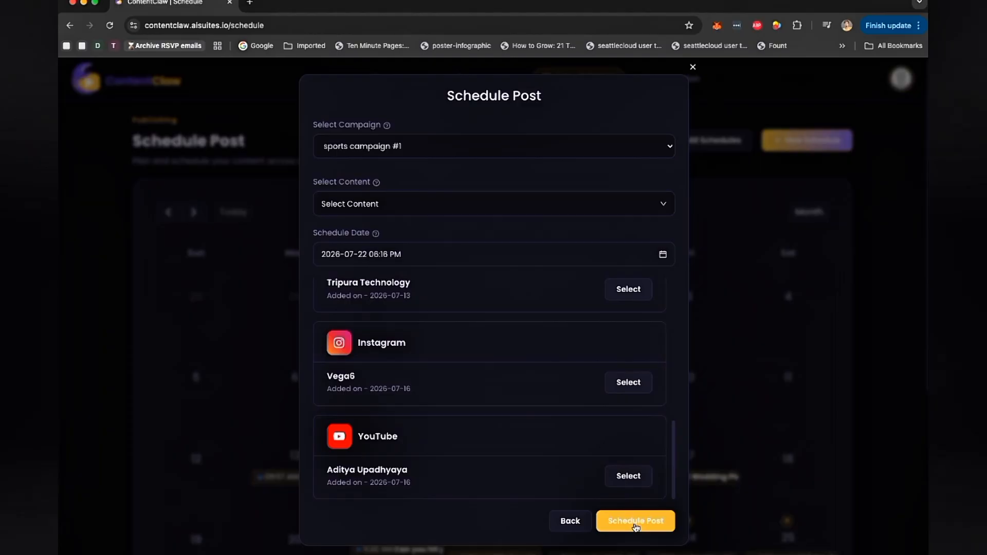
{"action": "left_click", "coordinate": [692, 68]}
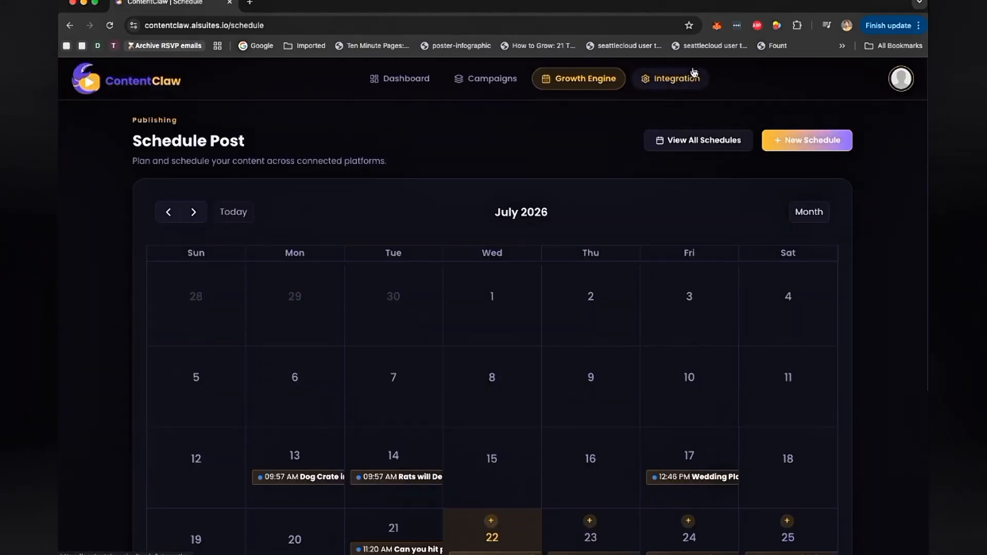
- Open the Schedule Post dialog for the Facebook Training Goal Power Ranking video and review its date picker and integrations before closing it
{"action": "left_click", "coordinate": [482, 79]}
{"action": "left_click", "coordinate": [224, 228]}
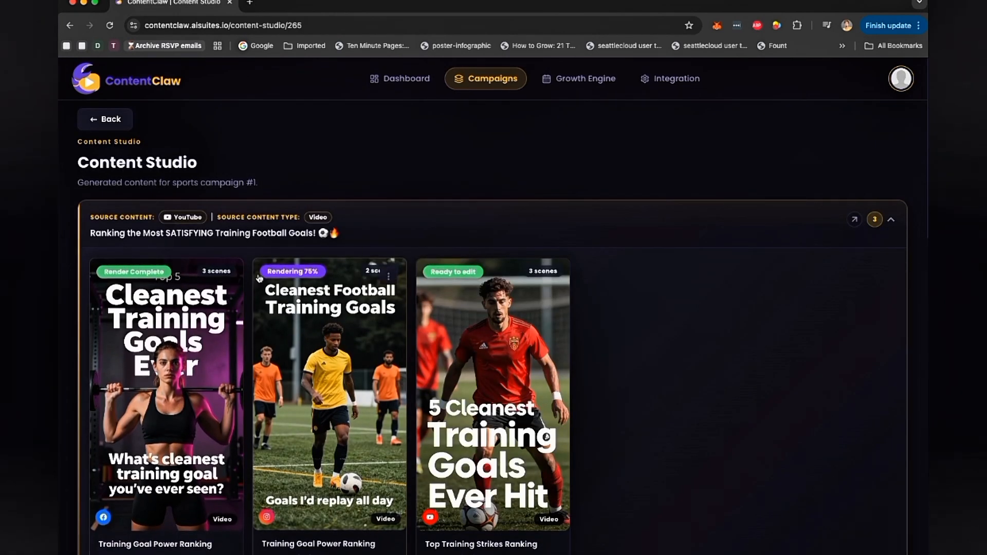
{"action": "left_click", "coordinate": [225, 276]}
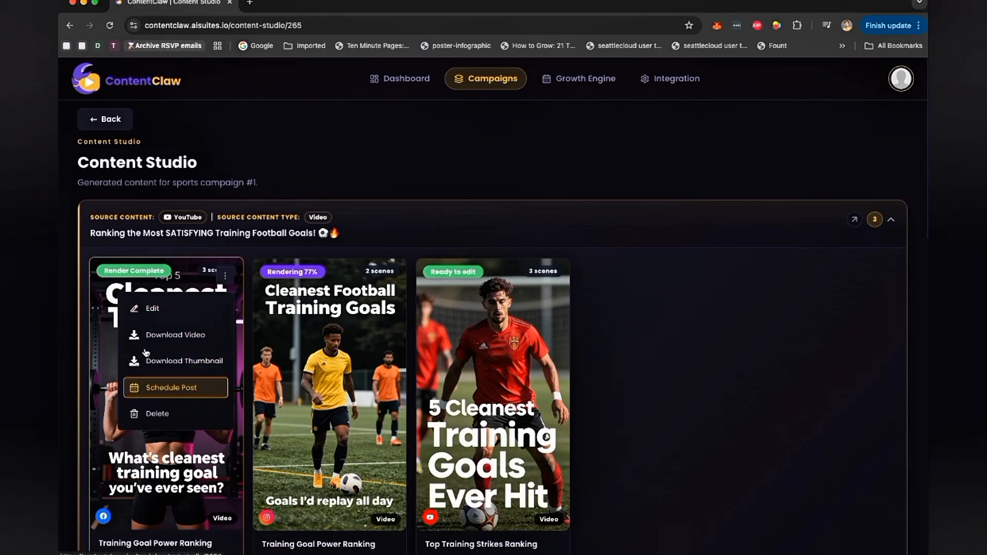
{"action": "left_click", "coordinate": [178, 388]}
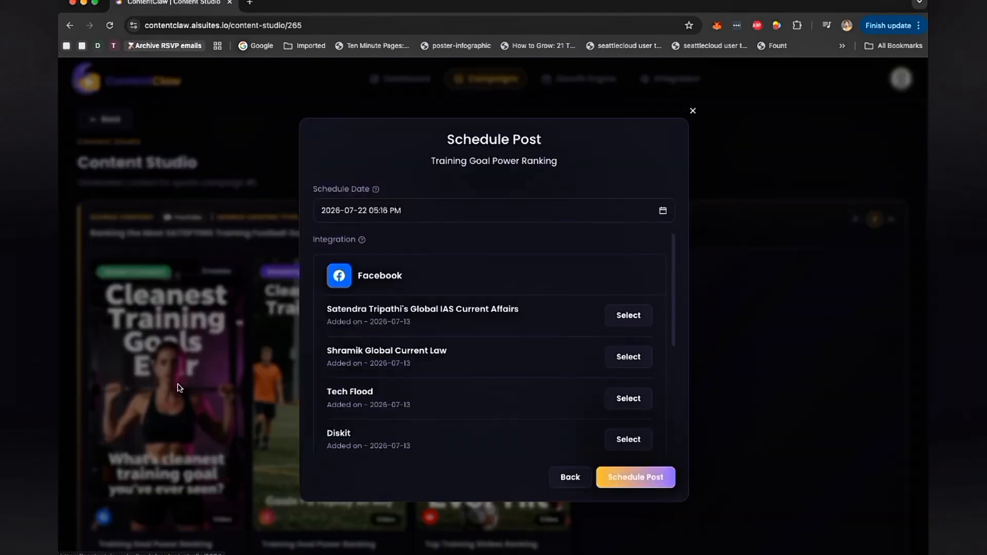
{"action": "scroll", "coordinate": [561, 322], "scroll_direction": "down", "scroll_amount": 5}
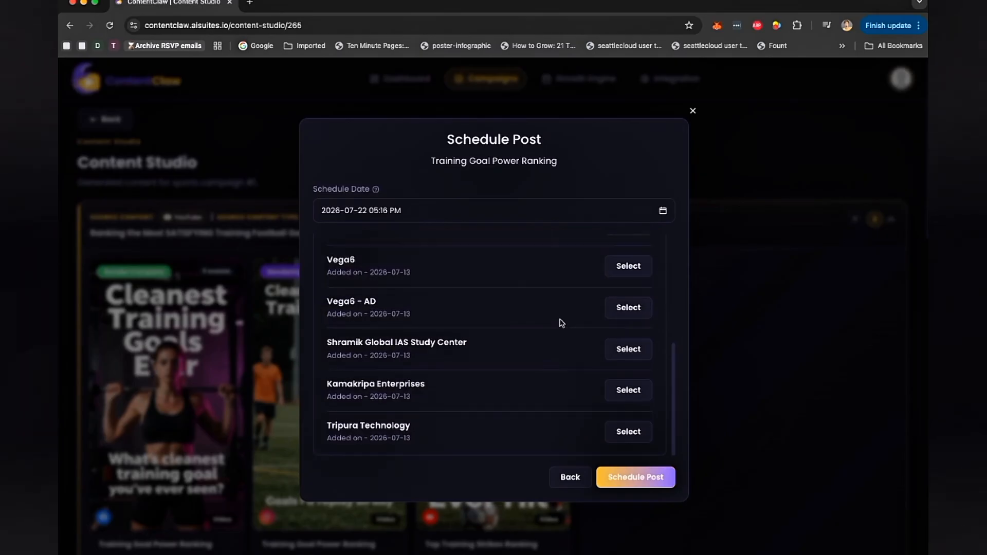
{"action": "scroll", "coordinate": [519, 335], "scroll_direction": "up", "scroll_amount": 5}
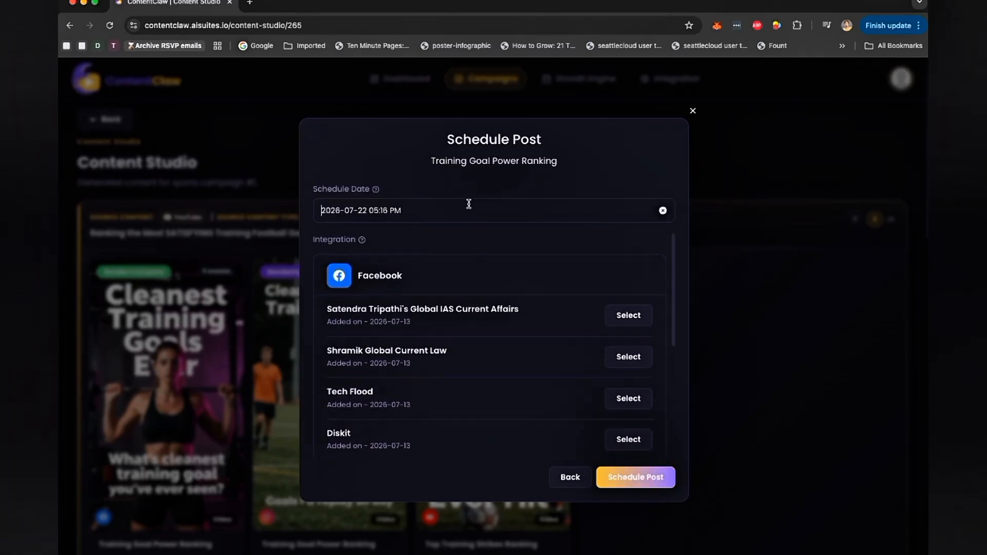
{"action": "left_click", "coordinate": [661, 211]}
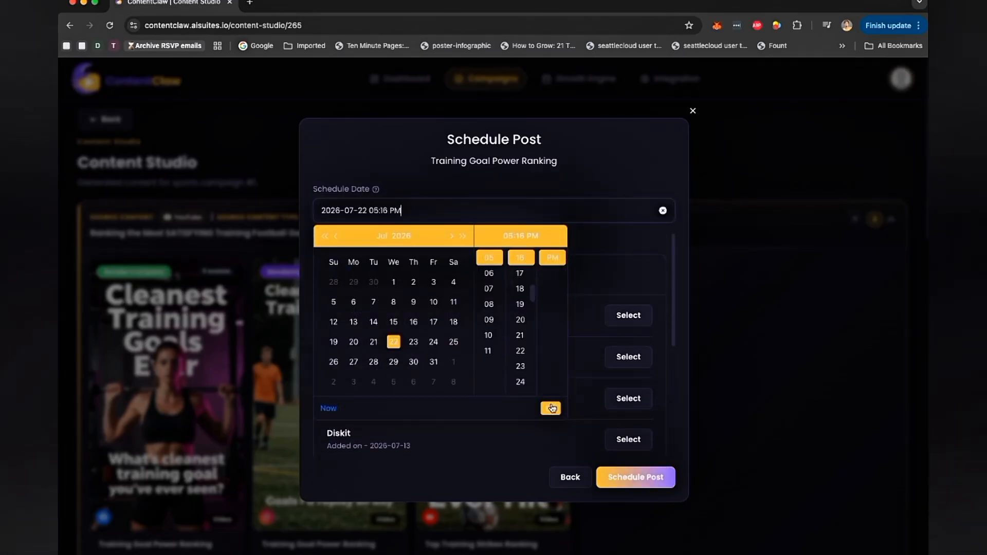
{"action": "left_click", "coordinate": [600, 176]}
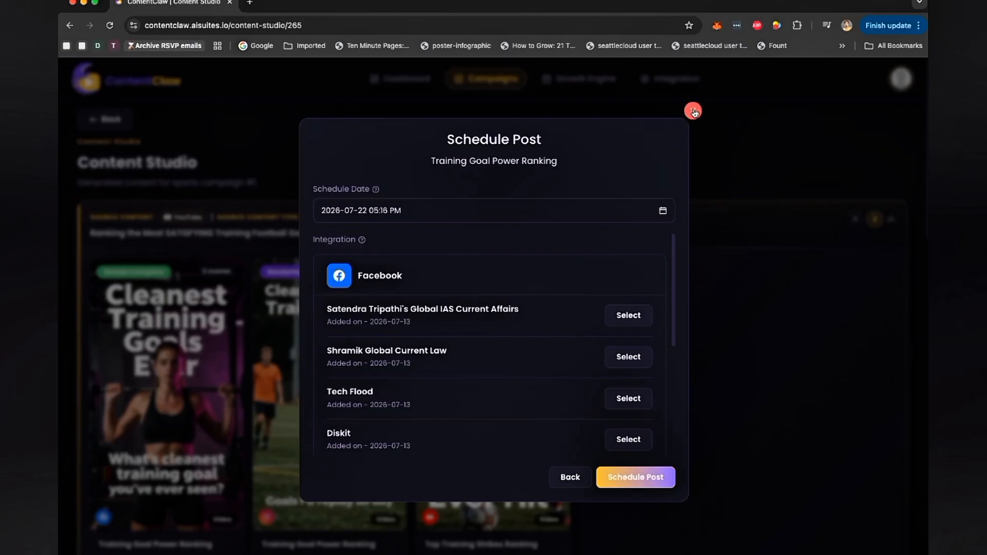
{"action": "left_click", "coordinate": [693, 111]}
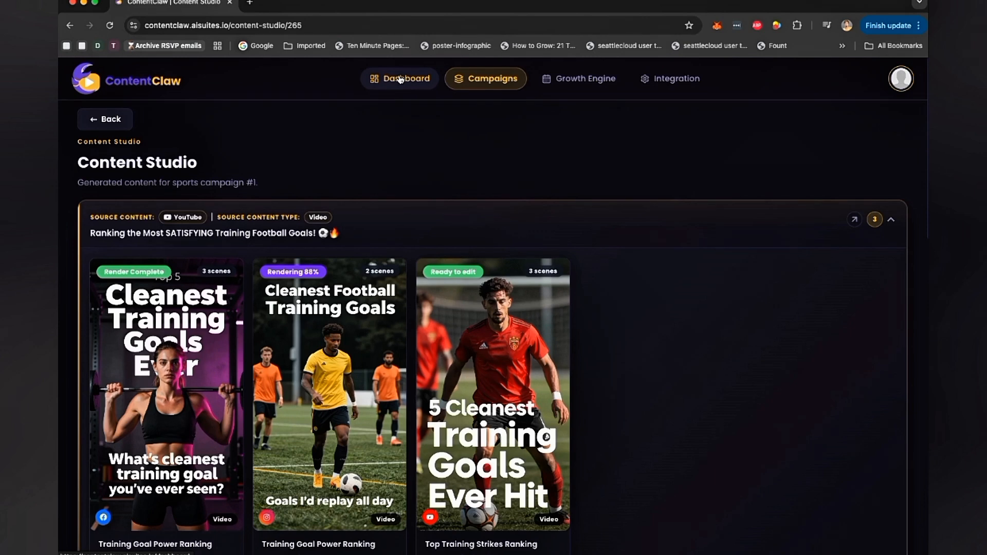
- Return to the dashboard and scroll through its overview and recent campaigns
{"action": "left_click", "coordinate": [400, 79]}
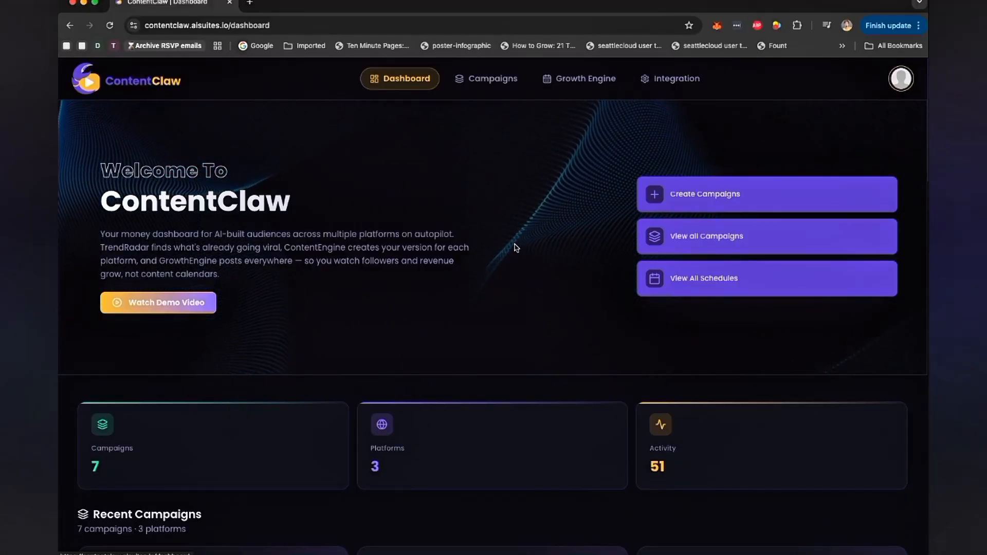
{"action": "scroll", "coordinate": [558, 282], "scroll_direction": "down", "scroll_amount": 10}
{"action": "scroll", "coordinate": [557, 282], "scroll_direction": "up", "scroll_amount": 10}
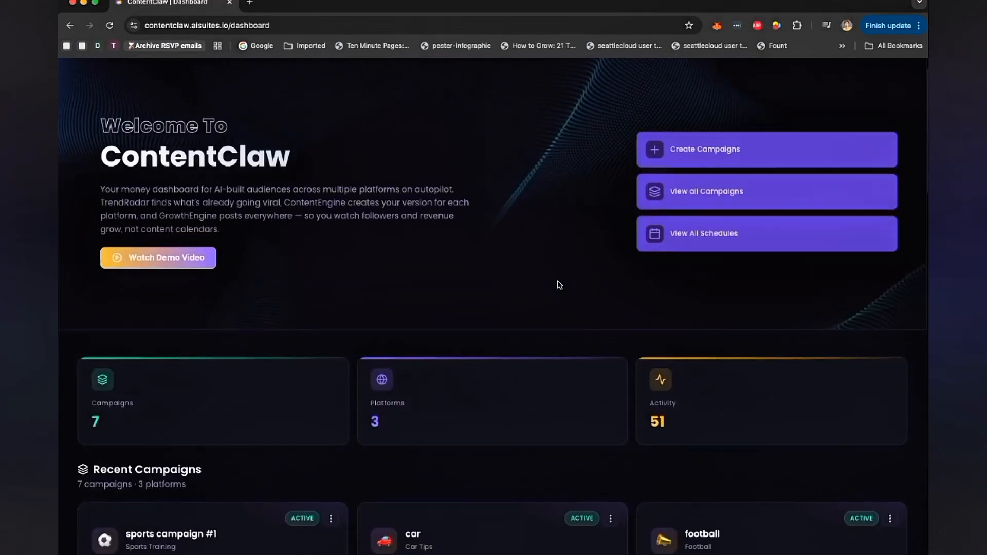
{"action": "scroll", "coordinate": [559, 284], "scroll_direction": "down", "scroll_amount": 2}
{"action": "scroll", "coordinate": [559, 285], "scroll_direction": "up", "scroll_amount": 3}
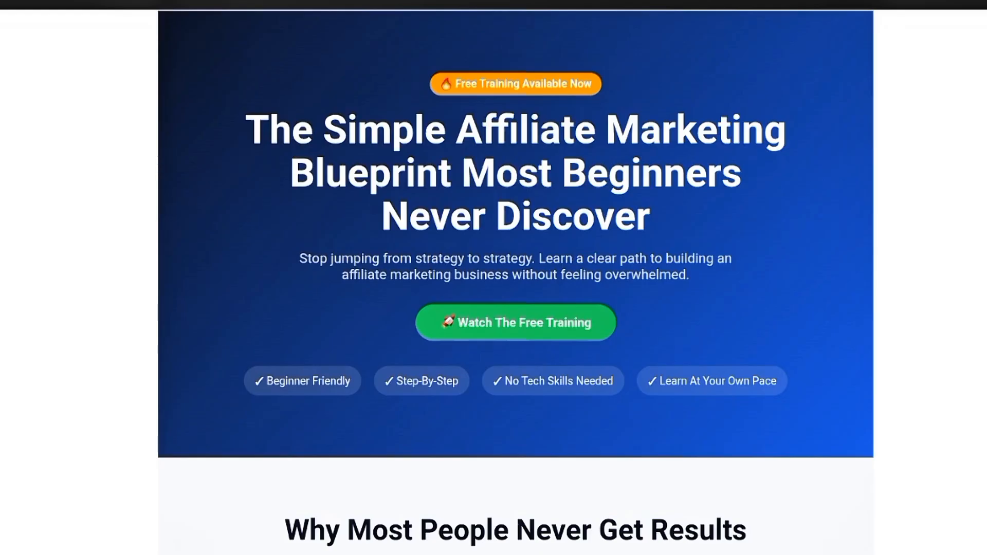
{"action": "scroll", "coordinate": [515, 281], "scroll_direction": "down", "scroll_amount": 6}
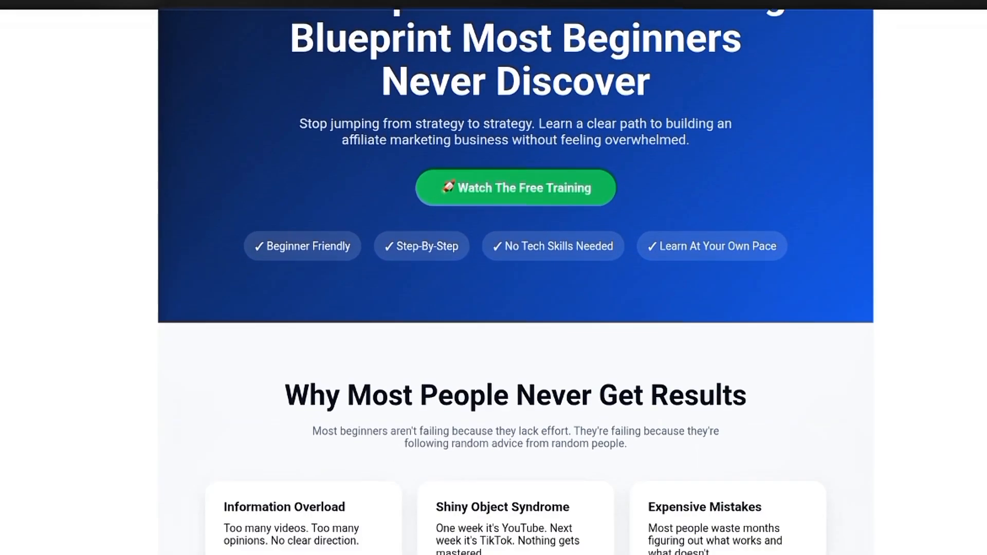
{"action": "scroll", "coordinate": [515, 278], "scroll_direction": "down", "scroll_amount": 2}
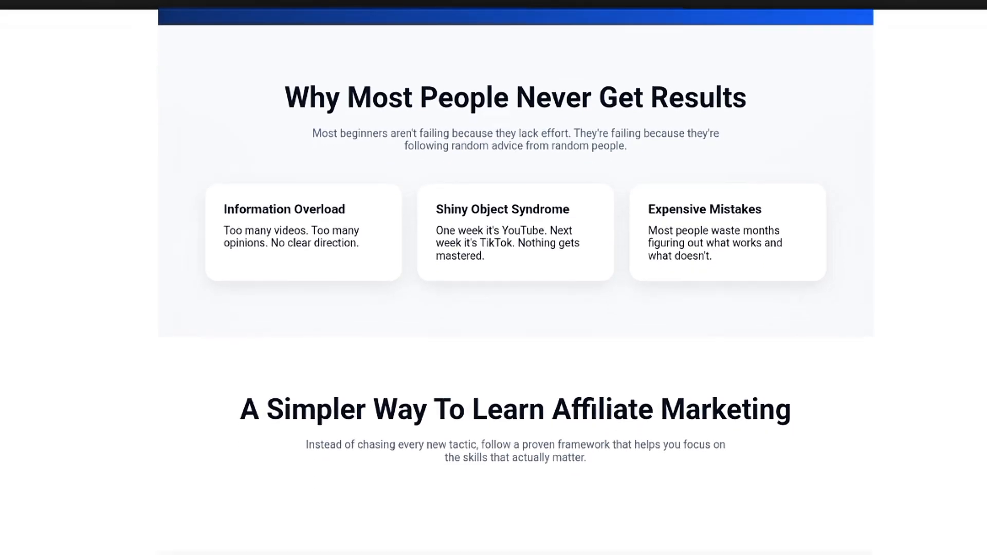
{"action": "scroll", "coordinate": [515, 278], "scroll_direction": "down", "scroll_amount": 6}
{"action": "scroll", "coordinate": [516, 278], "scroll_direction": "down", "scroll_amount": 4}
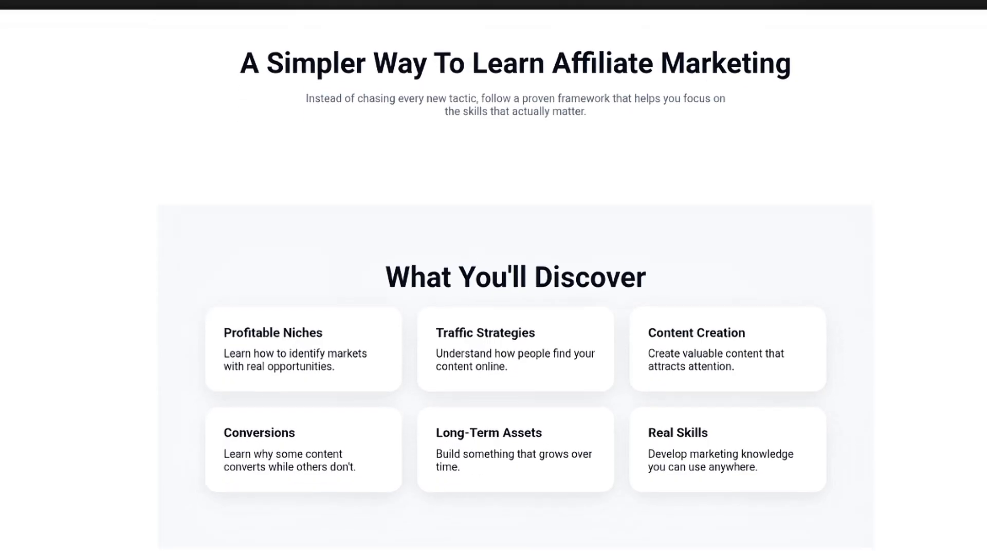
{"action": "scroll", "coordinate": [516, 278], "scroll_direction": "down", "scroll_amount": 8}
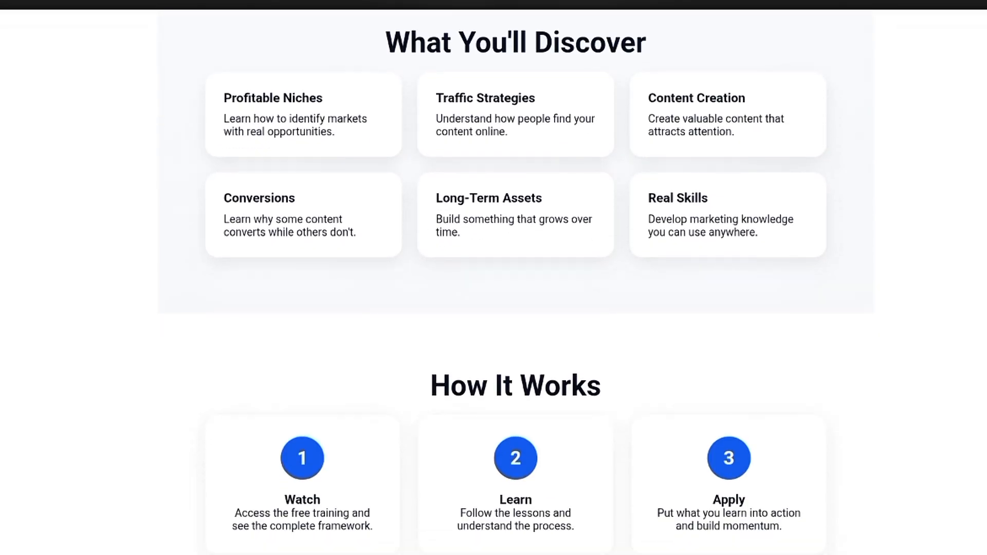